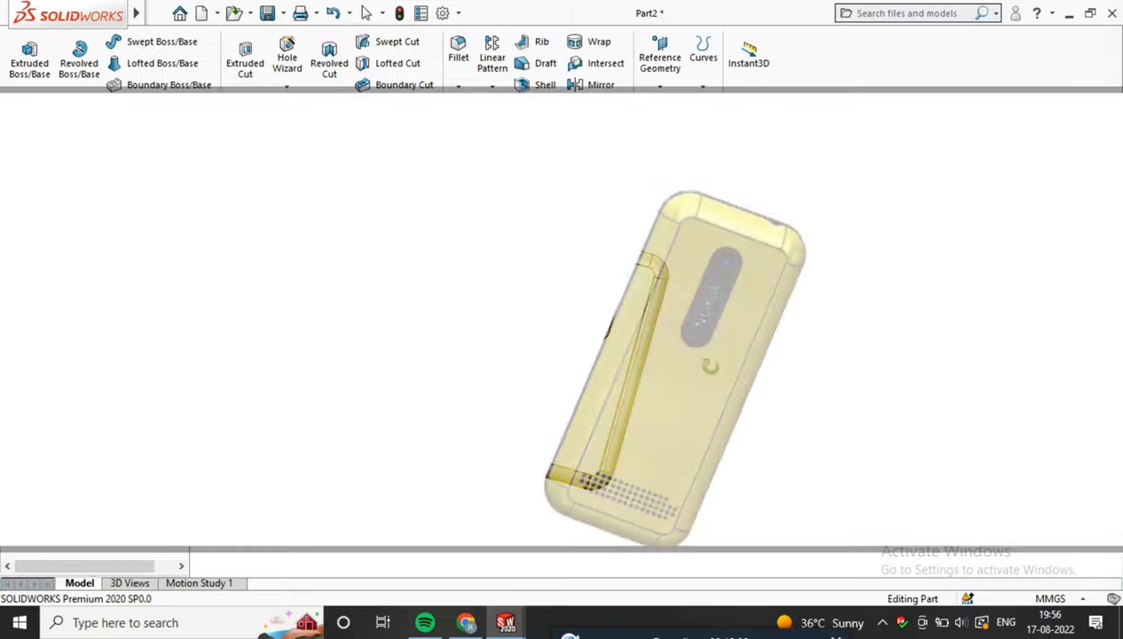
Step: Turn the view normal to the phone's back face and open a new sketch on it
click(617, 433)
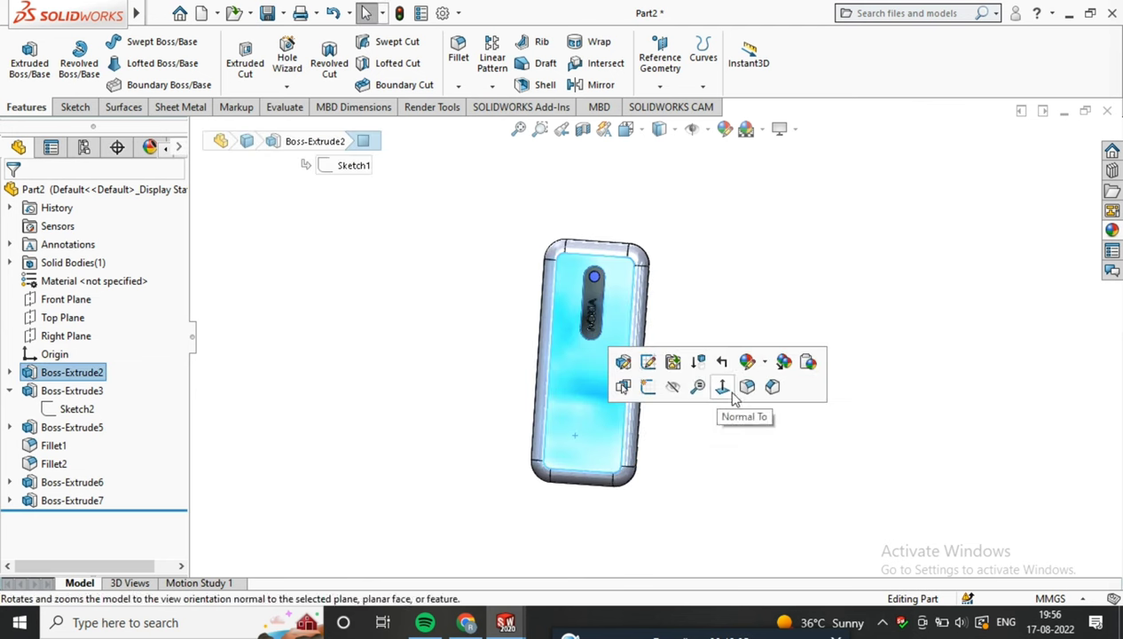
click(722, 386)
right_click(679, 239)
click(719, 220)
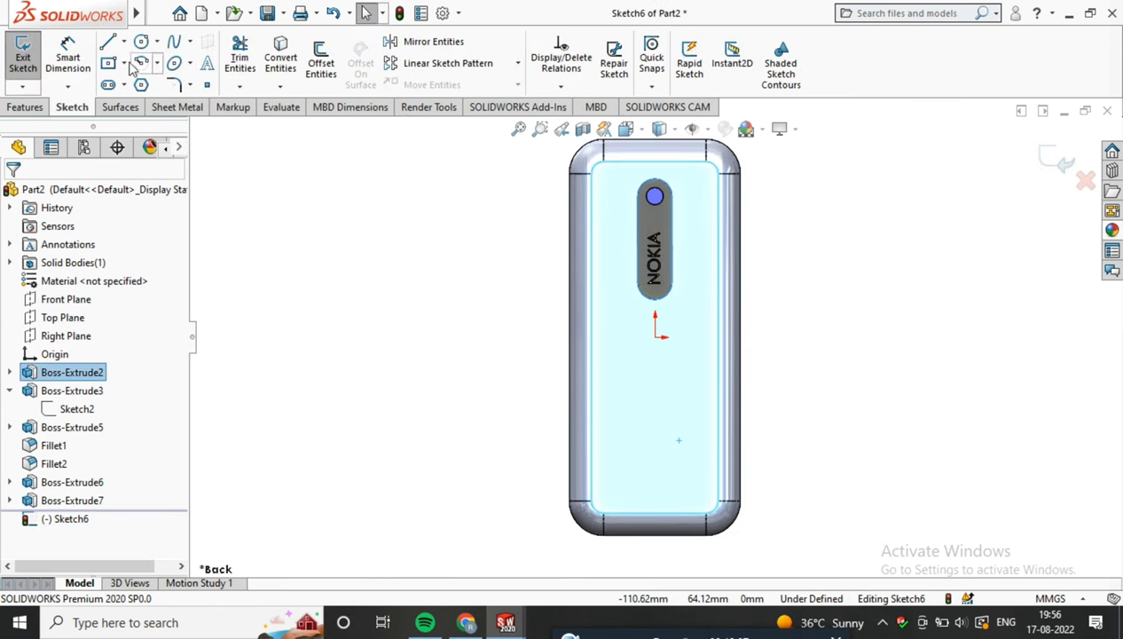
Step: Draw a center rectangle near the bottom of the back face
click(109, 63)
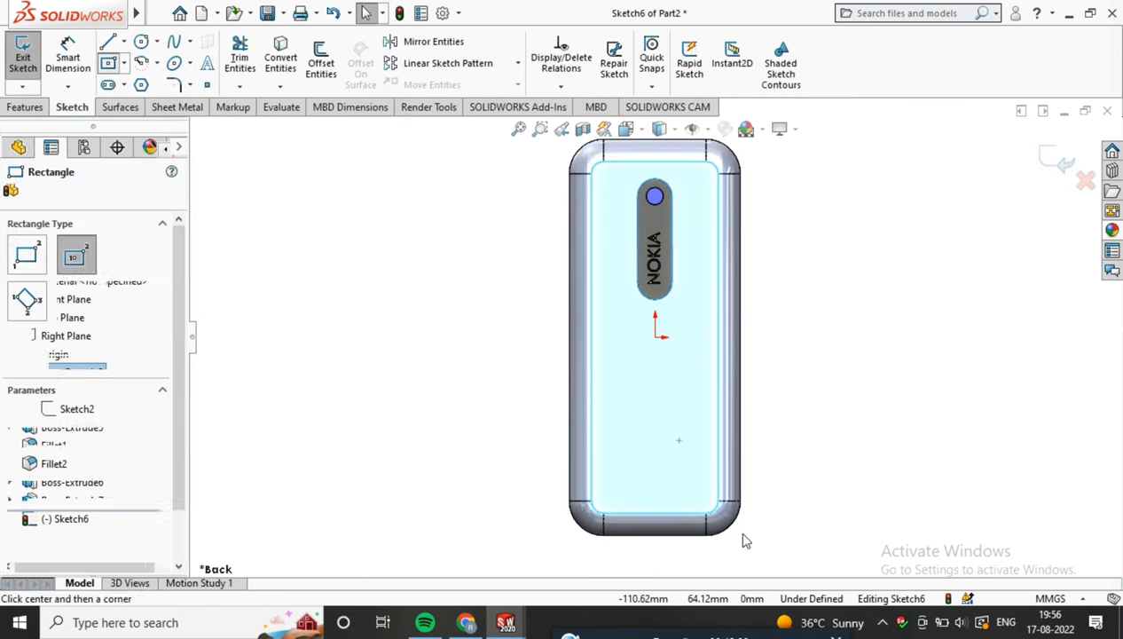
click(654, 475)
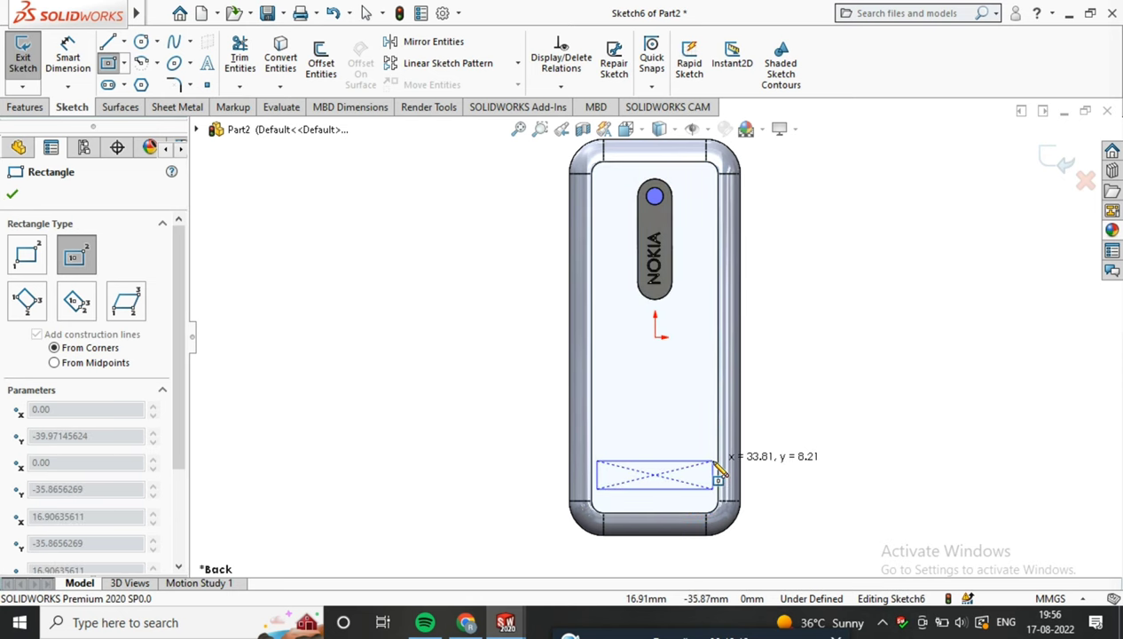
click(714, 462)
key(d)
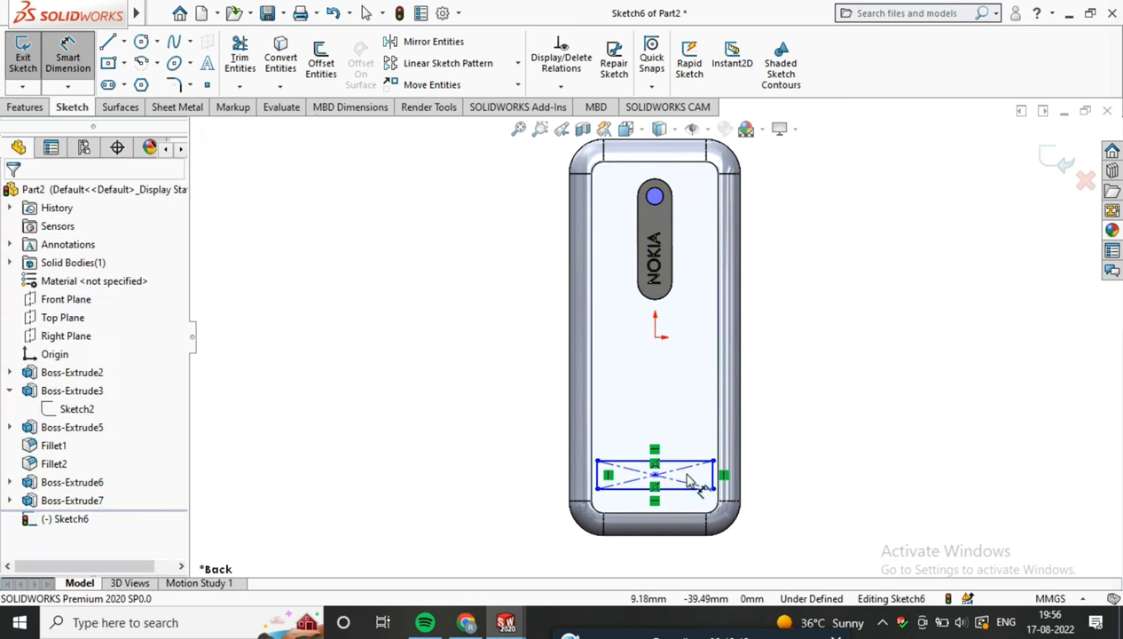
scroll(696, 484, down, 3)
Step: Dimension the rectangle to 35 mm wide and 10 mm high
click(679, 427)
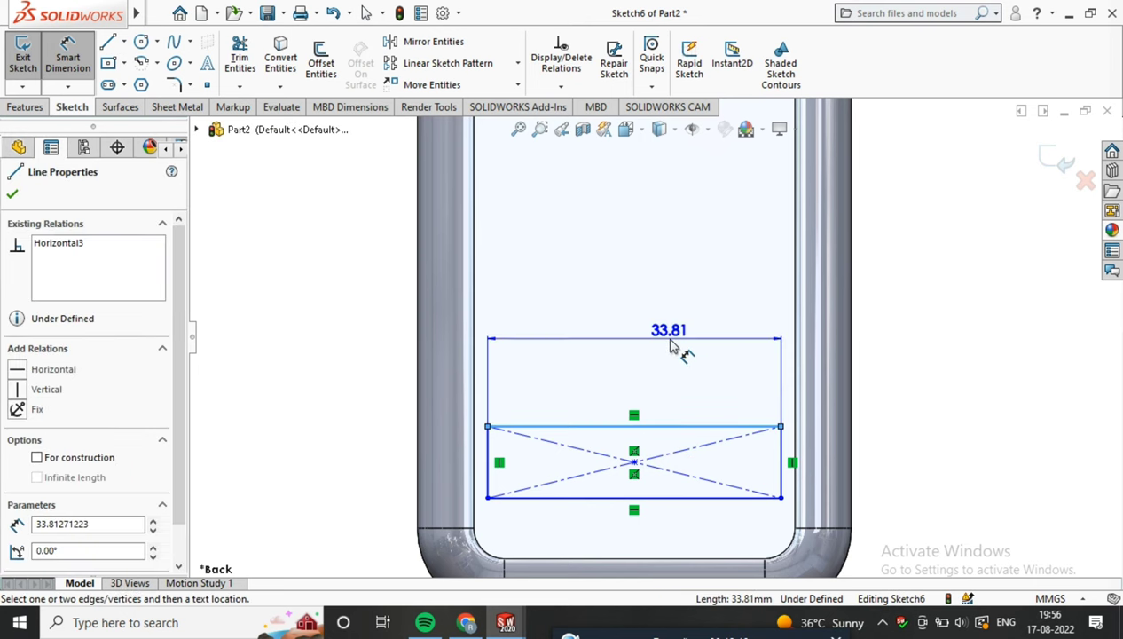
click(672, 346)
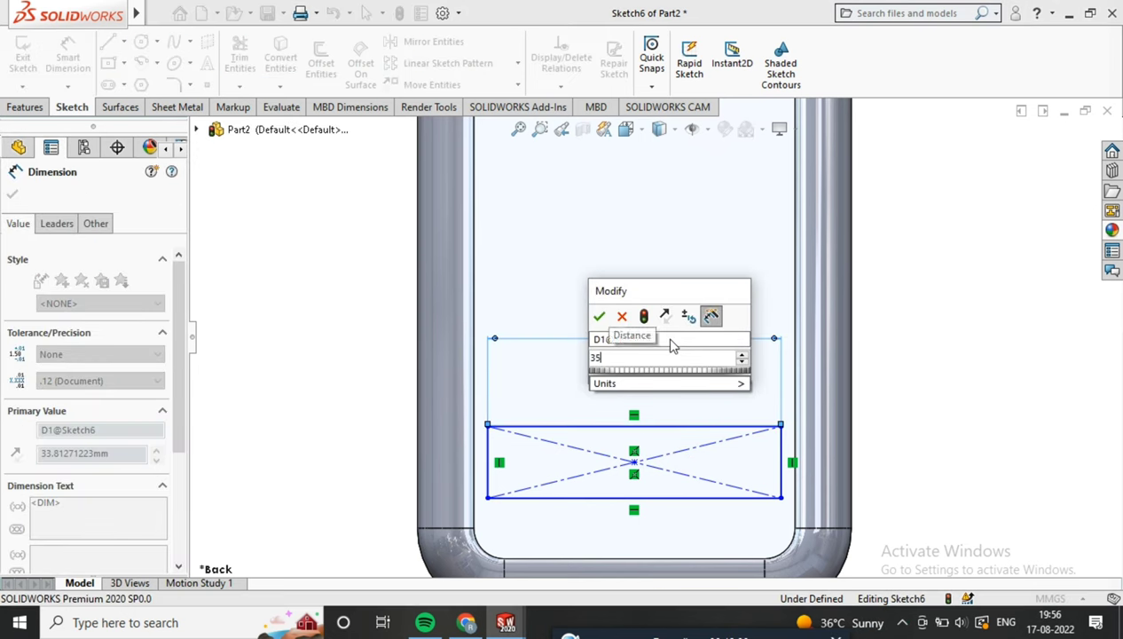
key(Return)
click(793, 462)
click(997, 479)
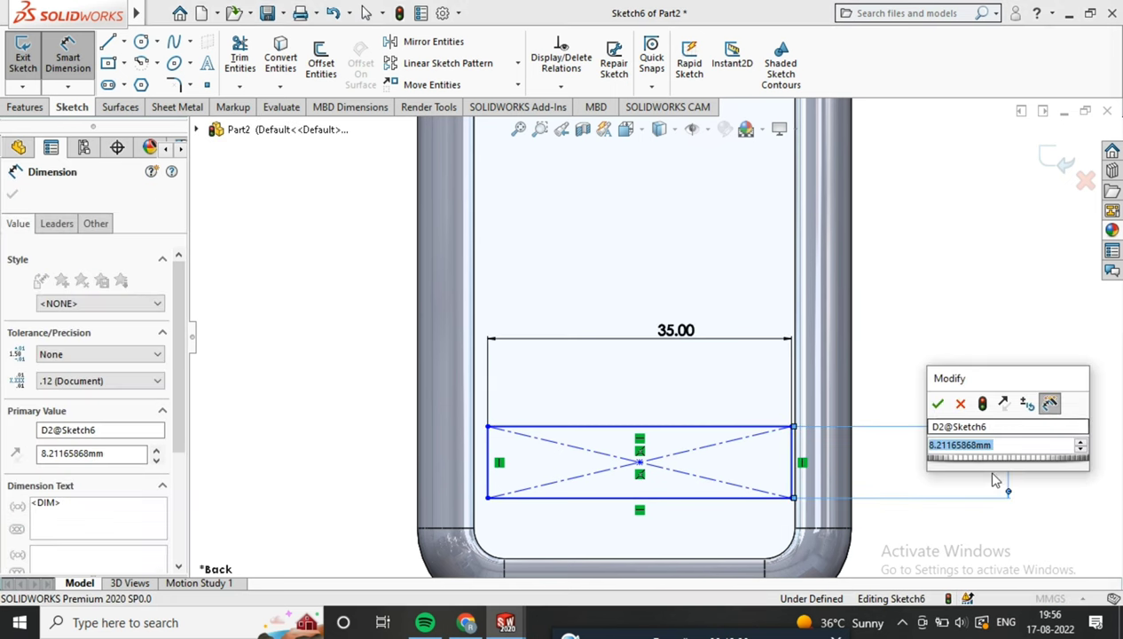
text(10)
key(Return)
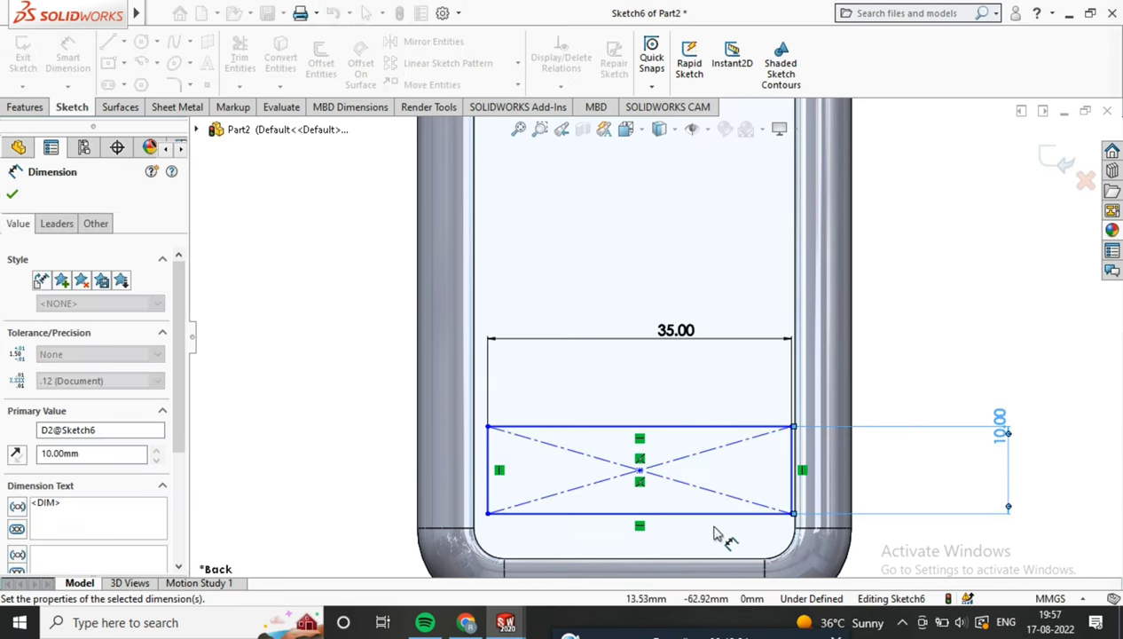
key(Escape)
key(z)
Step: Add a Vertical relation between the rectangle's center point and the origin
click(645, 413)
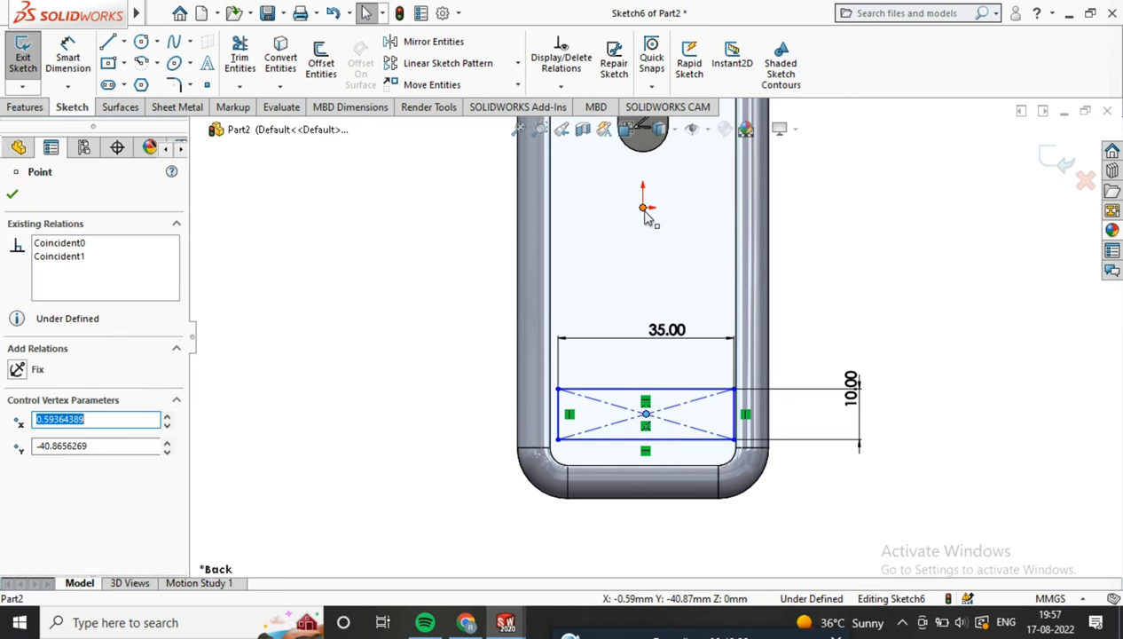
ctrl+click(644, 207)
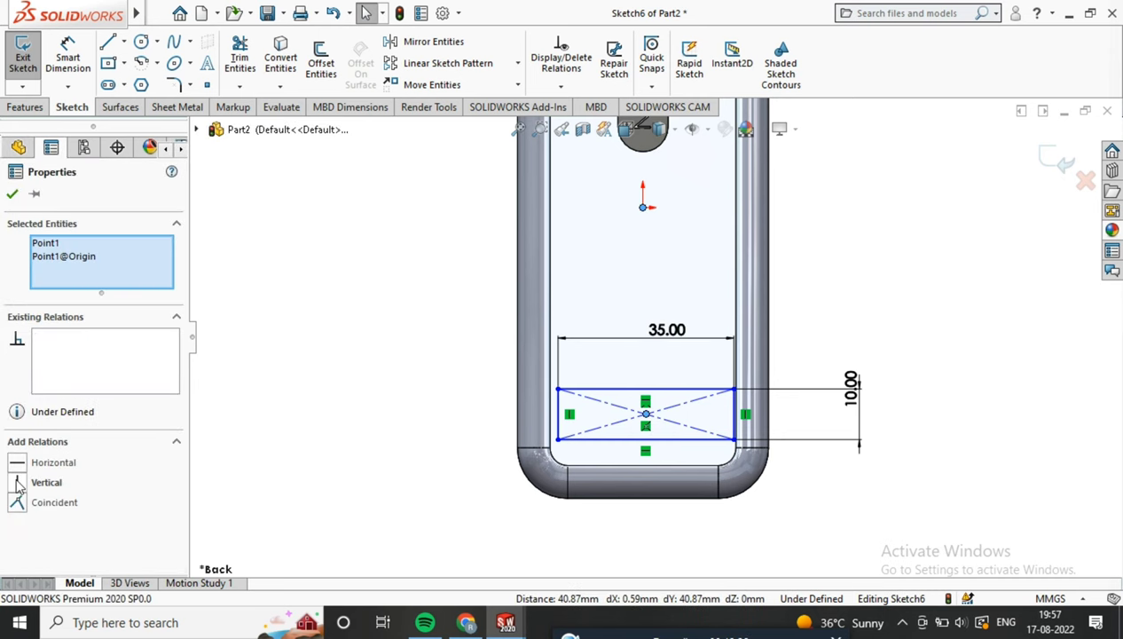
click(18, 482)
click(331, 328)
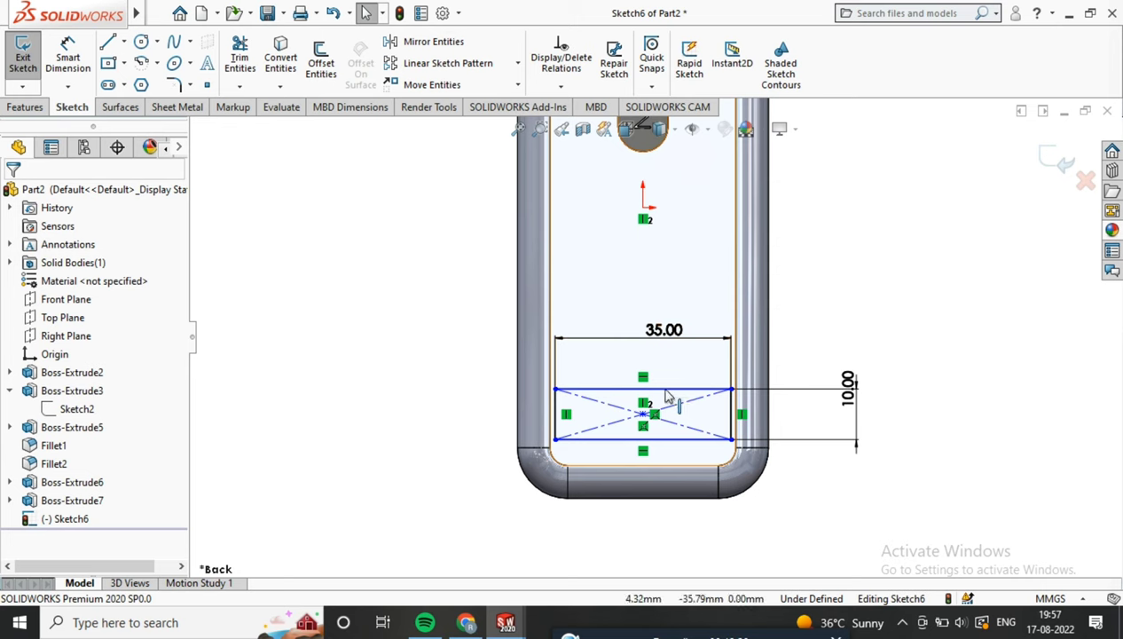
scroll(667, 391, up, 2)
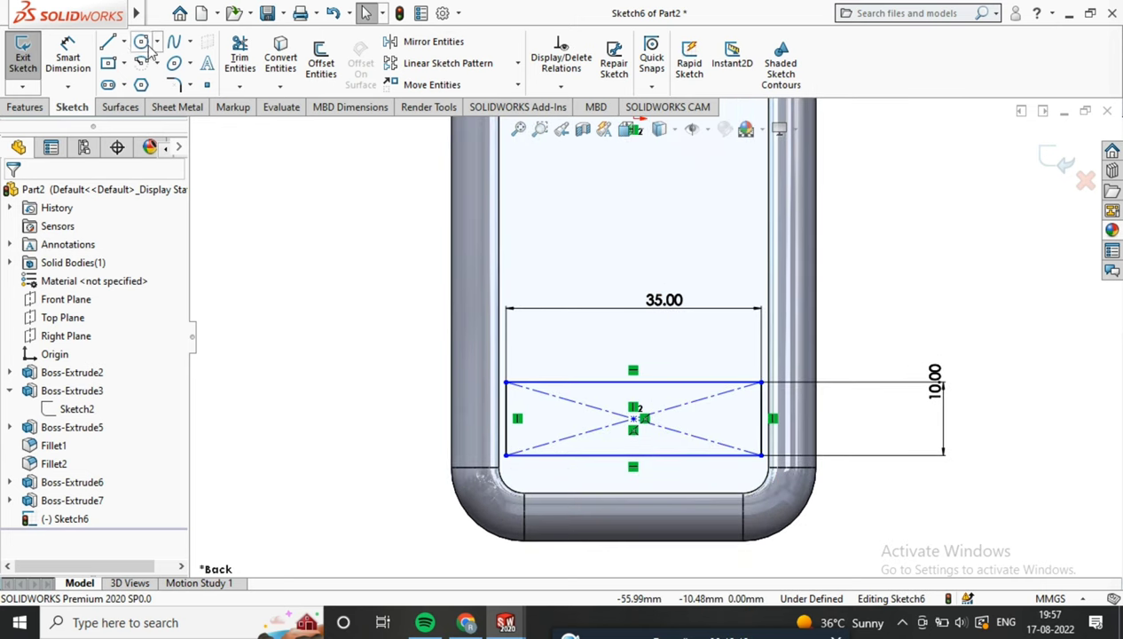
Step: Round the rectangle's top-left corner with a 2 mm sketch fillet
scroll(519, 401, up, 2)
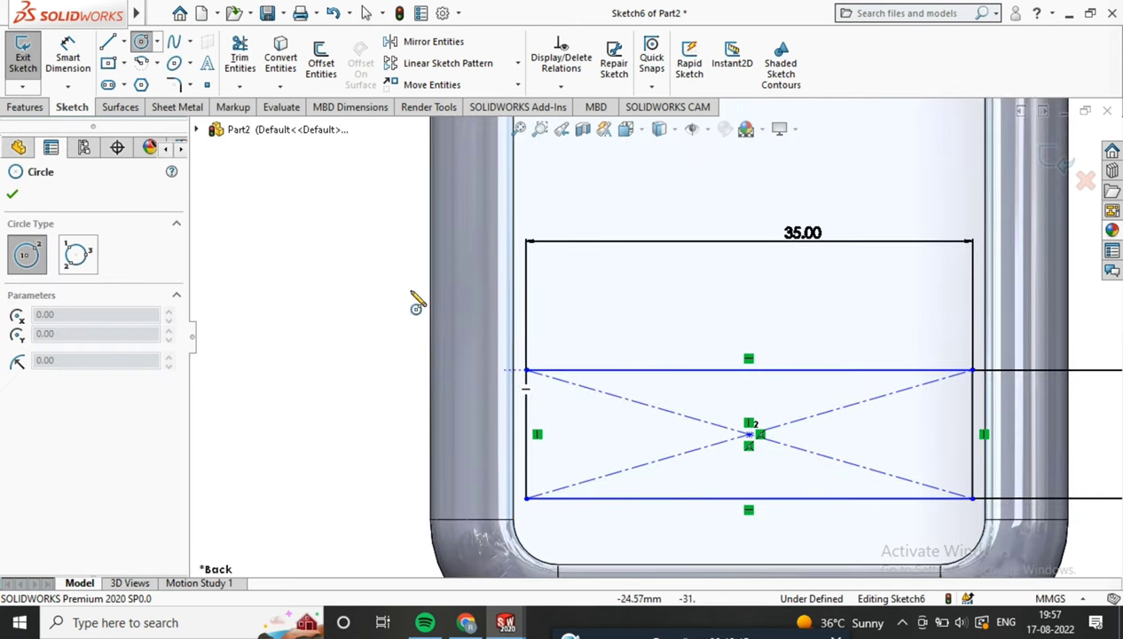
click(176, 84)
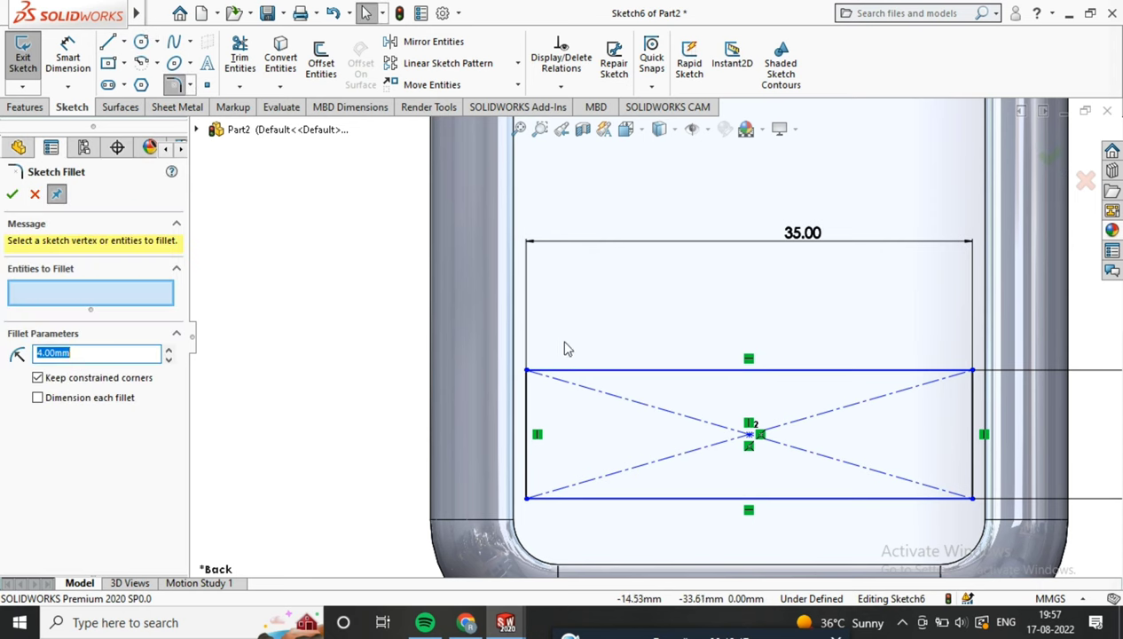
click(512, 404)
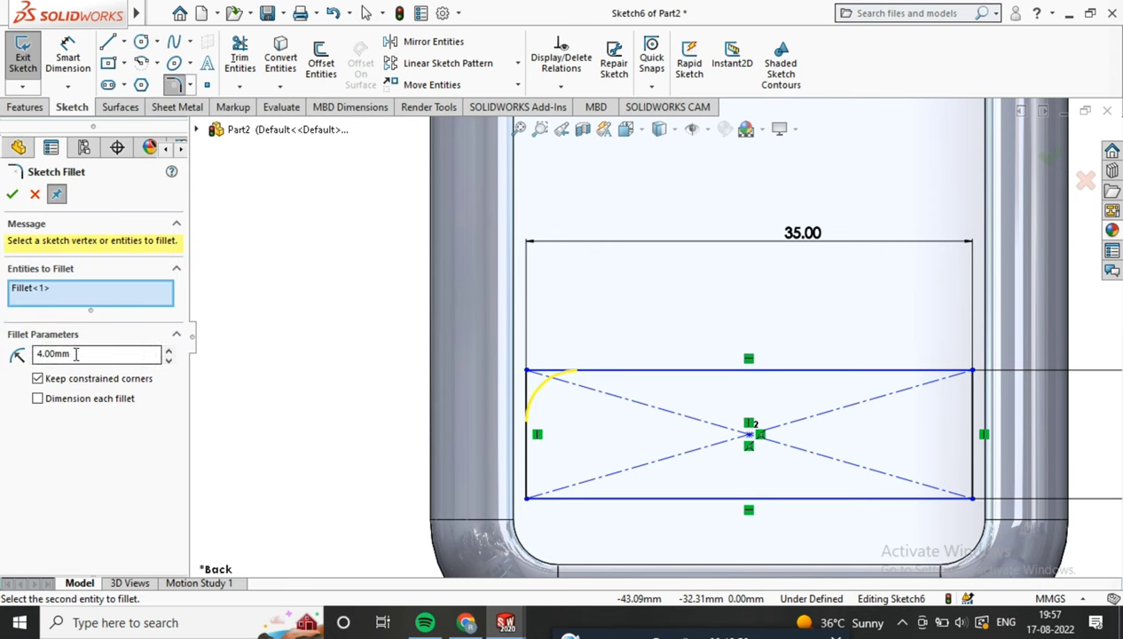
text(2)
click(11, 193)
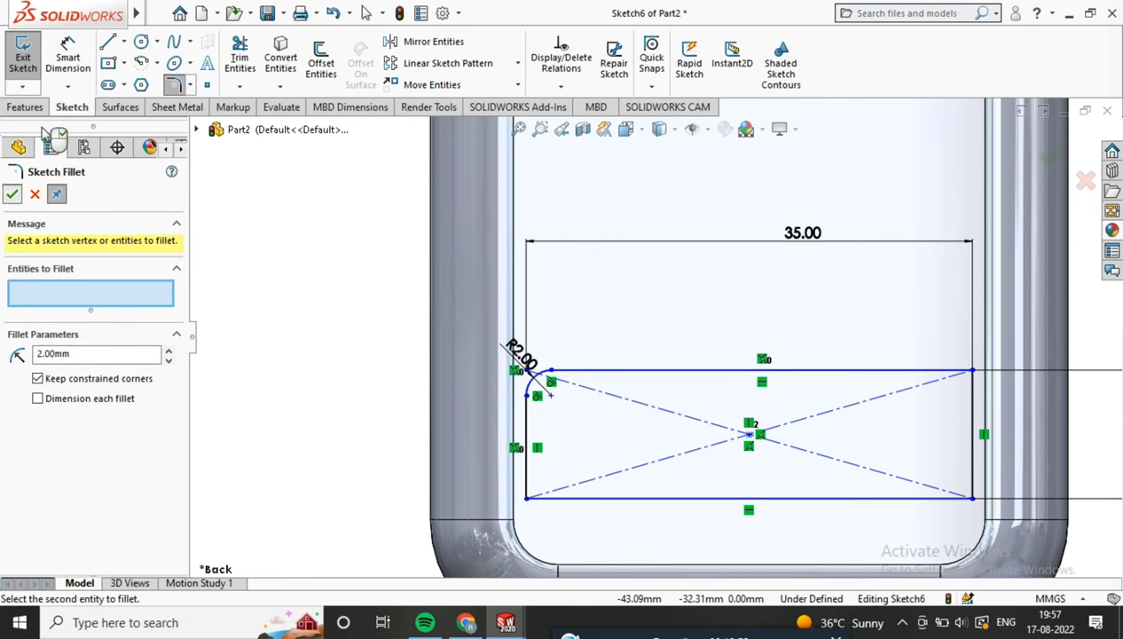
Step: Draw a circle inside the rounded corner and dimension its diameter to 1 mm
click(141, 41)
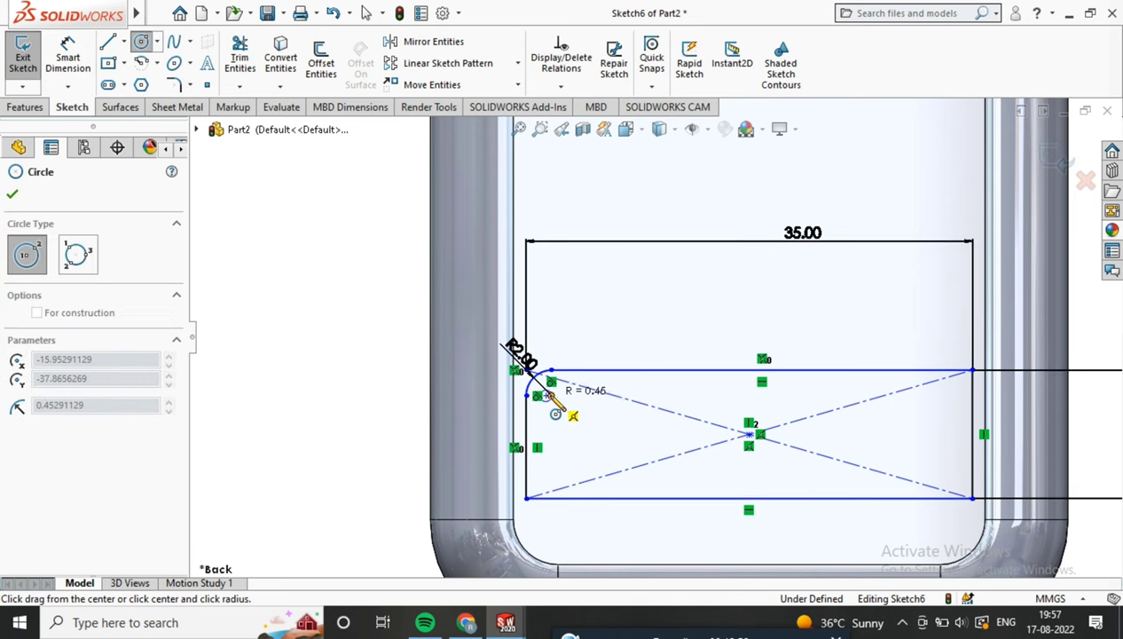
key(Escape)
click(141, 41)
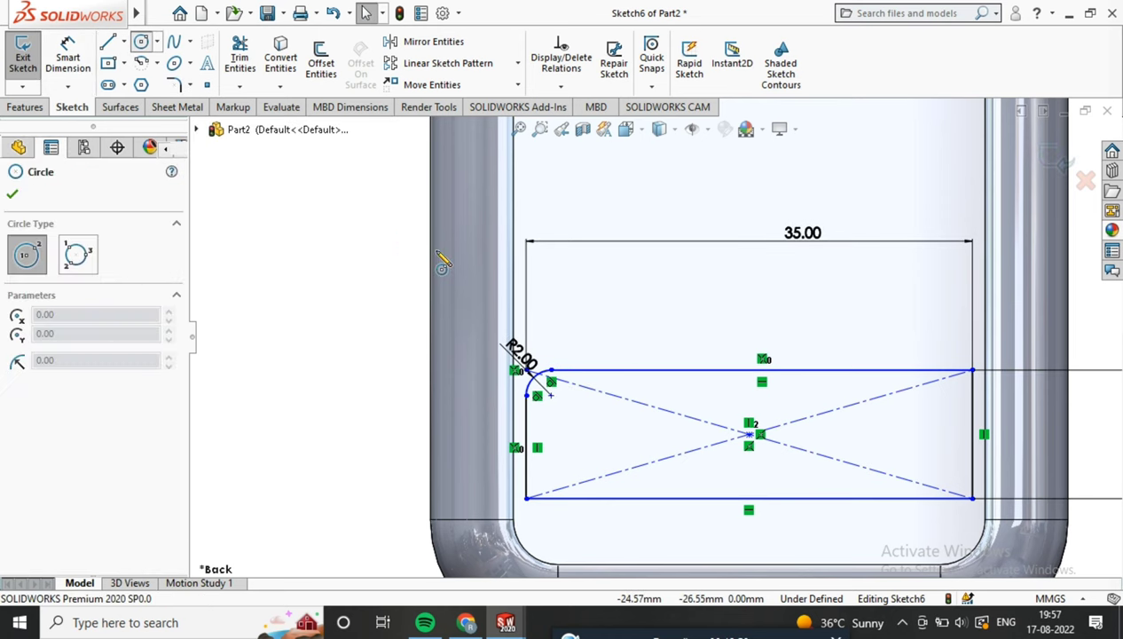
click(557, 412)
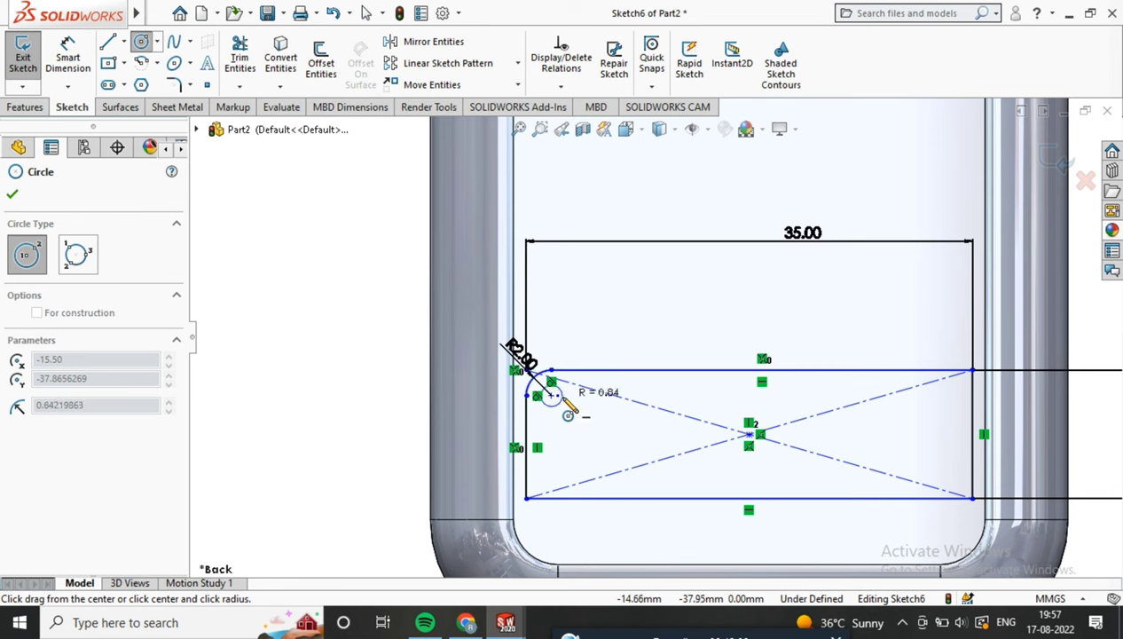
click(563, 404)
click(67, 57)
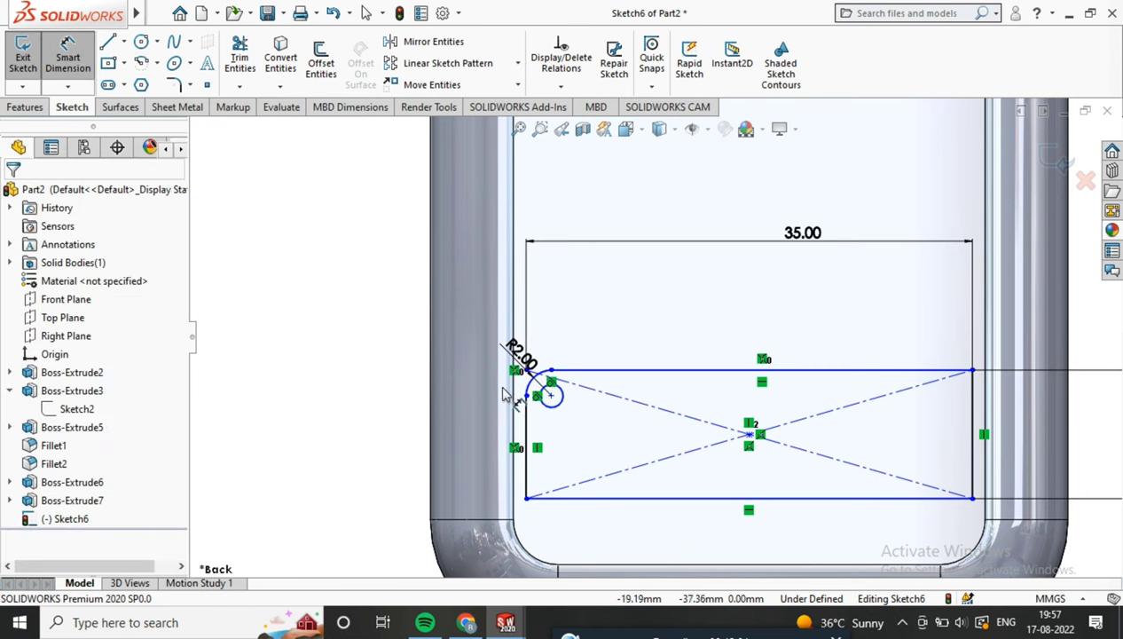
click(560, 413)
click(377, 365)
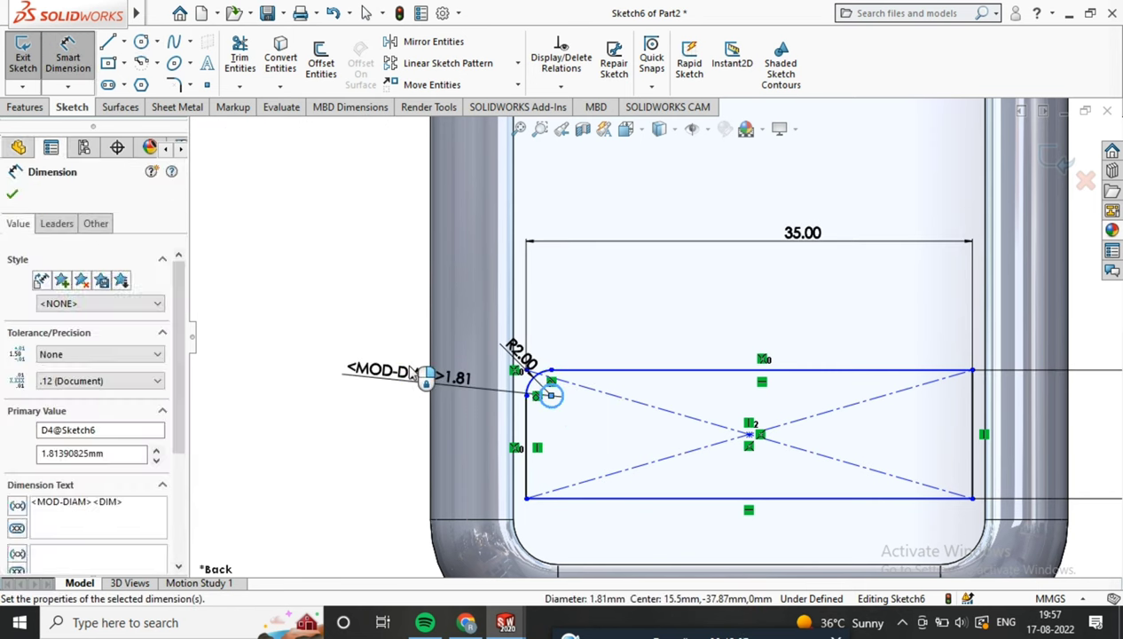
text(1)
key(Return)
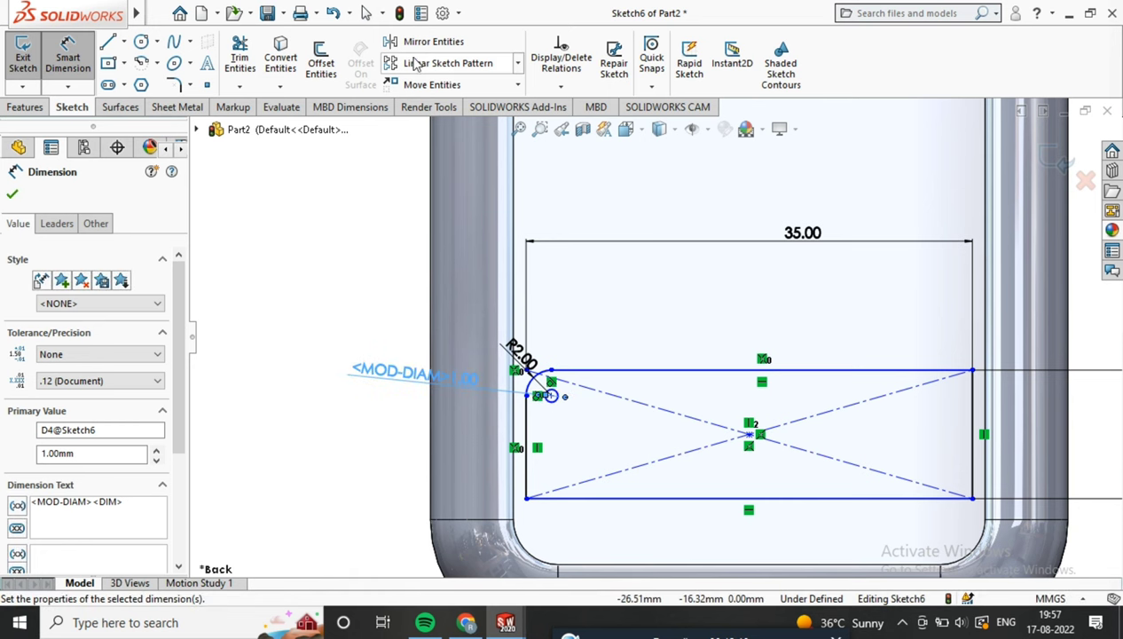
click(422, 64)
Step: Pattern the circle along the row at 2 mm spacing, raising the count to 17
scroll(568, 425, down, 2)
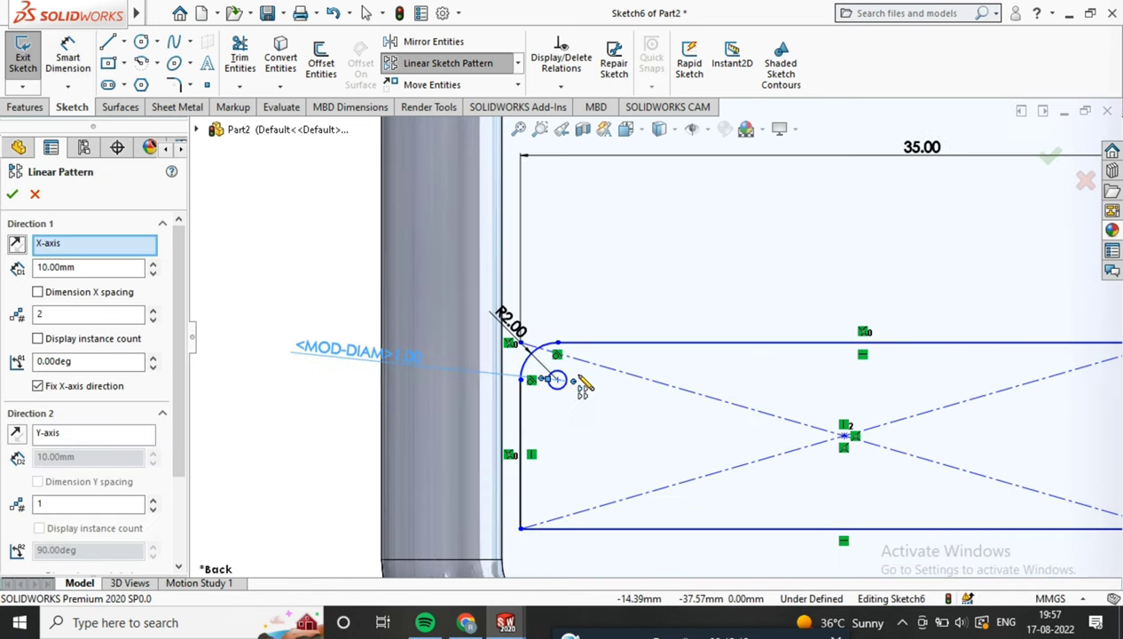
click(559, 396)
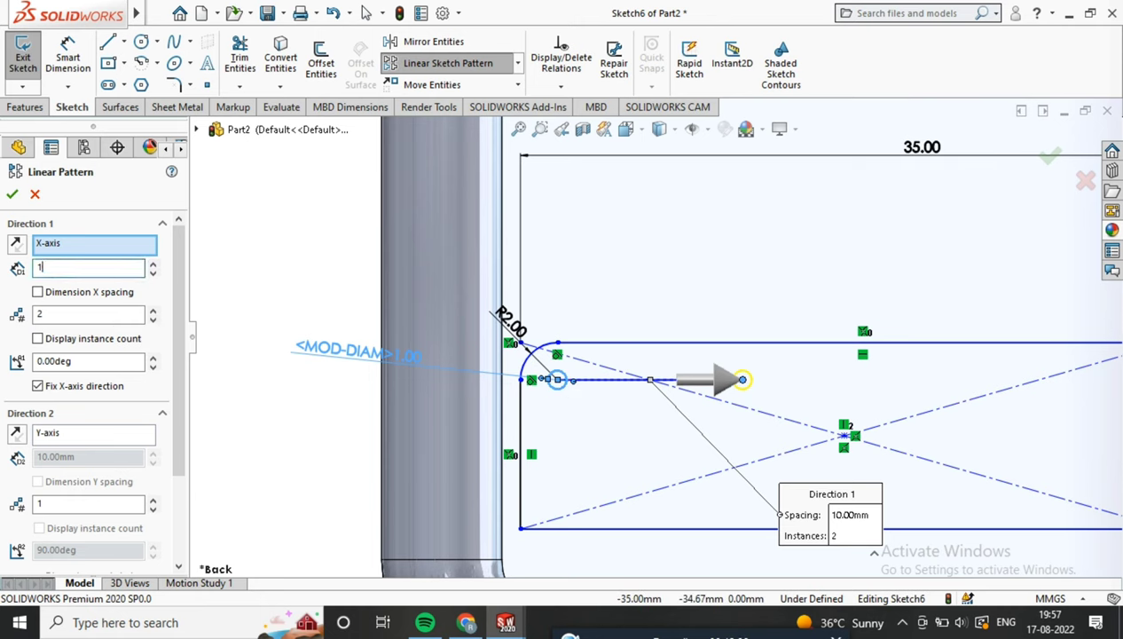
text(2.00mm)
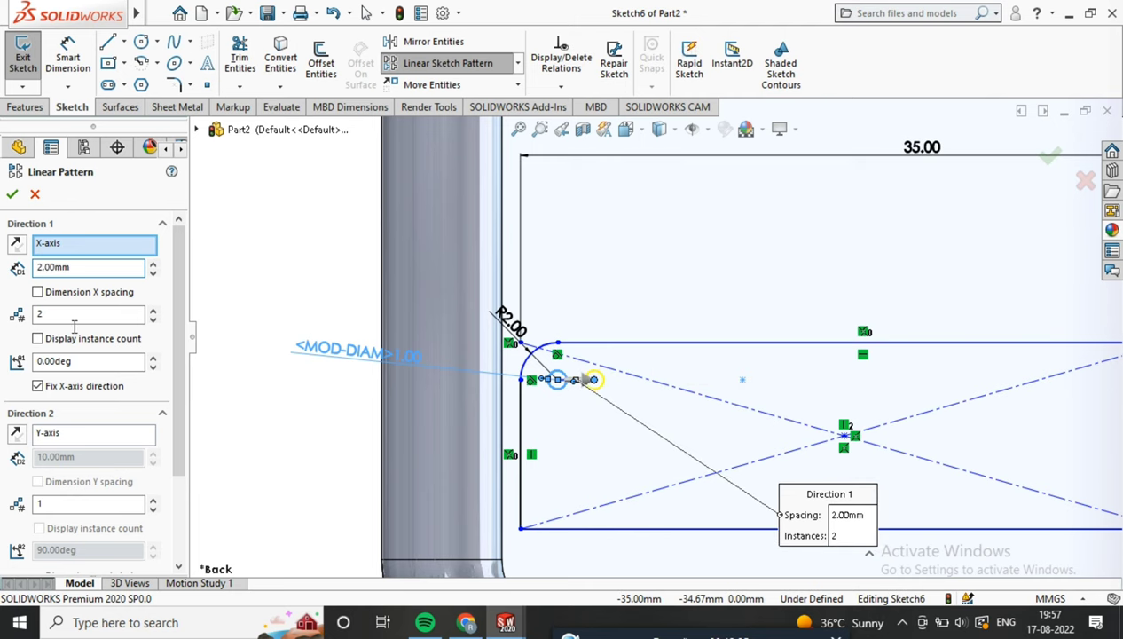
click(153, 314)
click(156, 315)
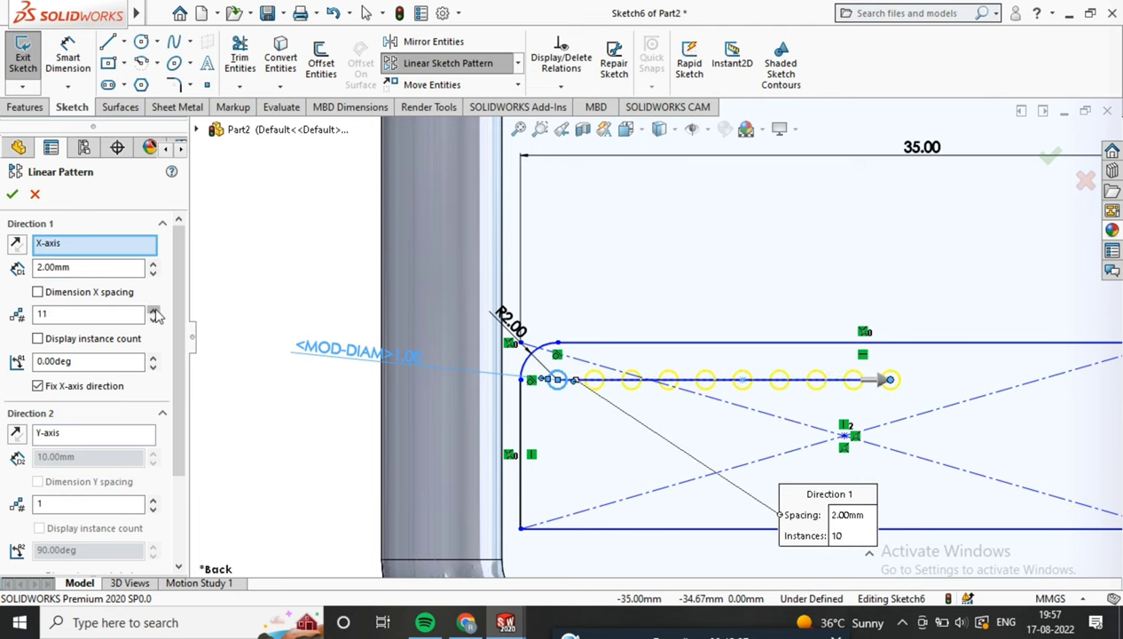
scroll(441, 433, up, 2)
scroll(1005, 376, down, 4)
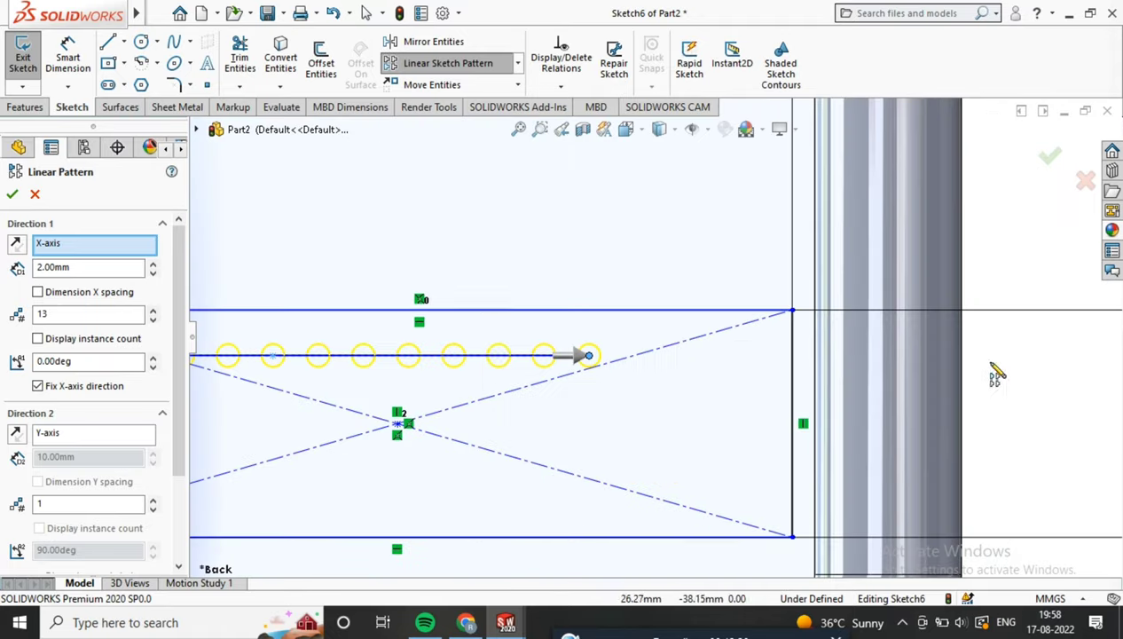
click(154, 313)
click(154, 313)
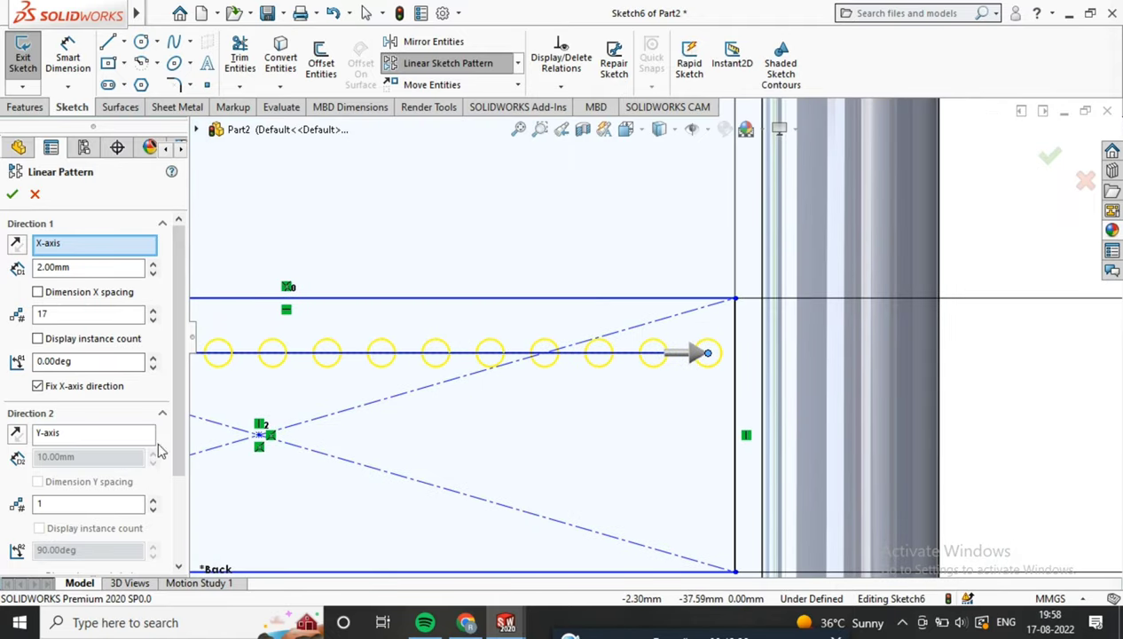
scroll(177, 434, down, 1)
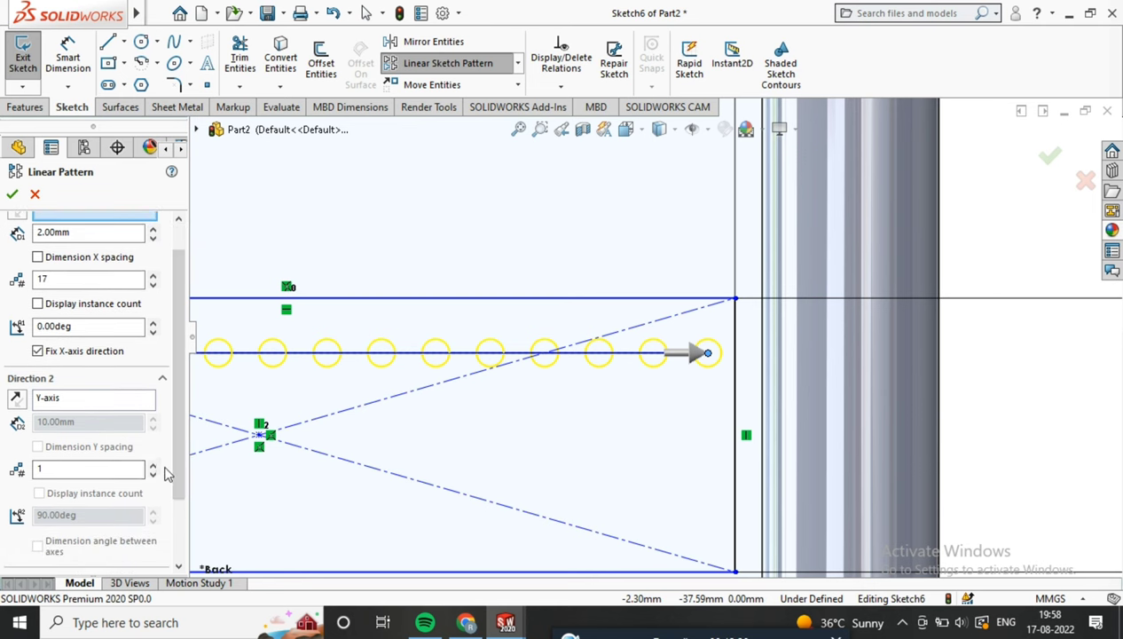
Step: Add a downward second direction with 2 mm spacing and 5 rows, then accept the pattern
click(154, 465)
click(17, 401)
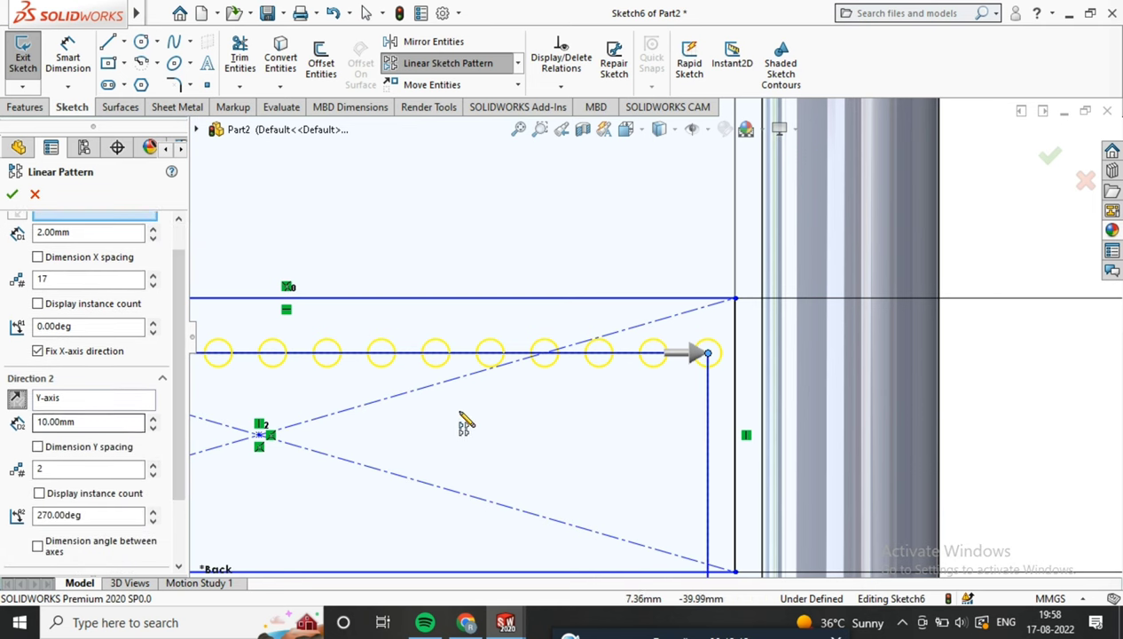
scroll(391, 424, down, 2)
text(2)
key(Return)
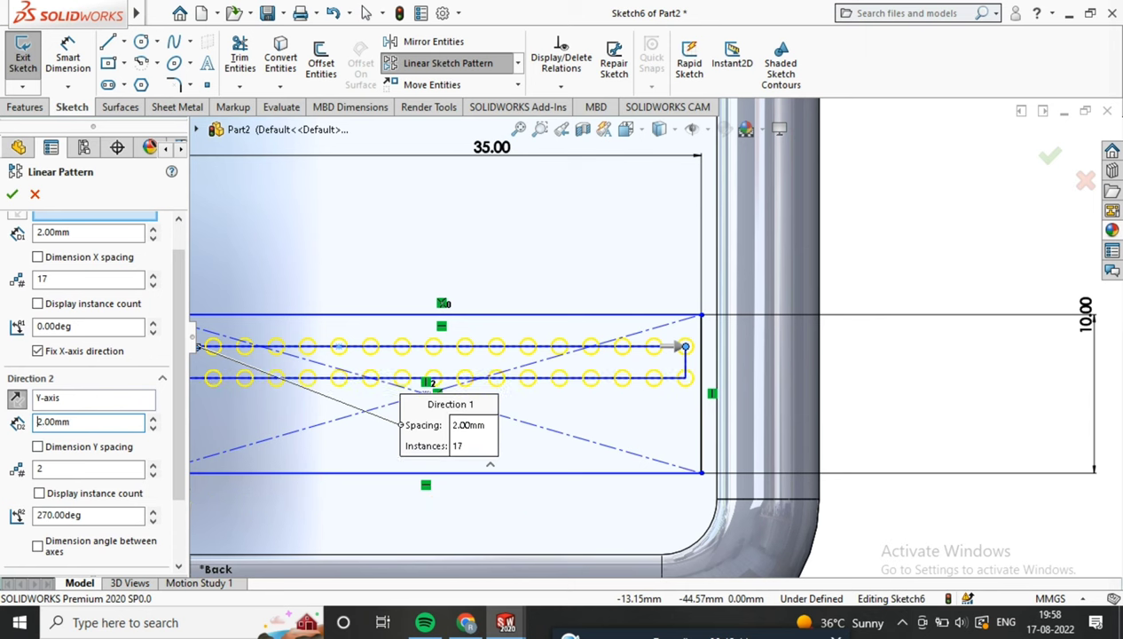
click(151, 419)
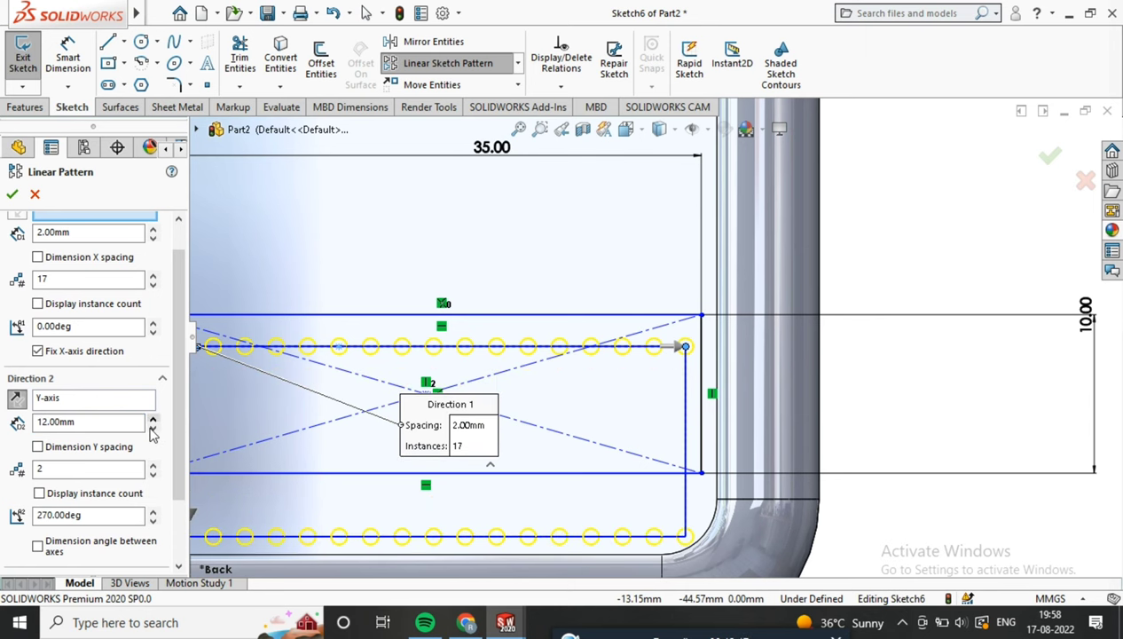
click(151, 428)
click(153, 467)
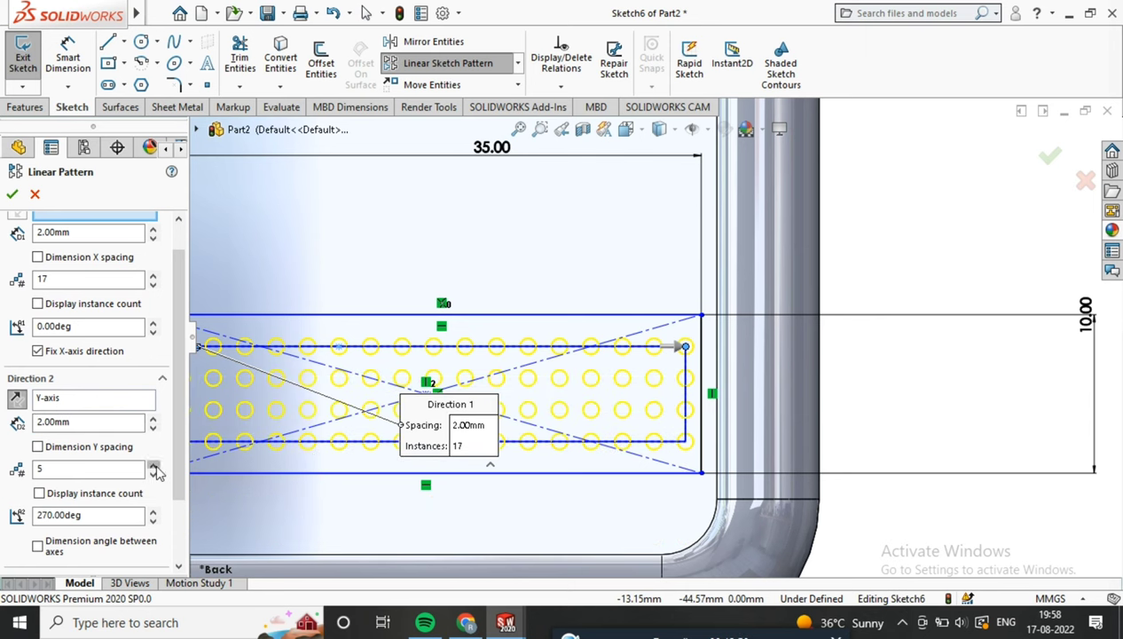
click(154, 466)
scroll(550, 472, up, 3)
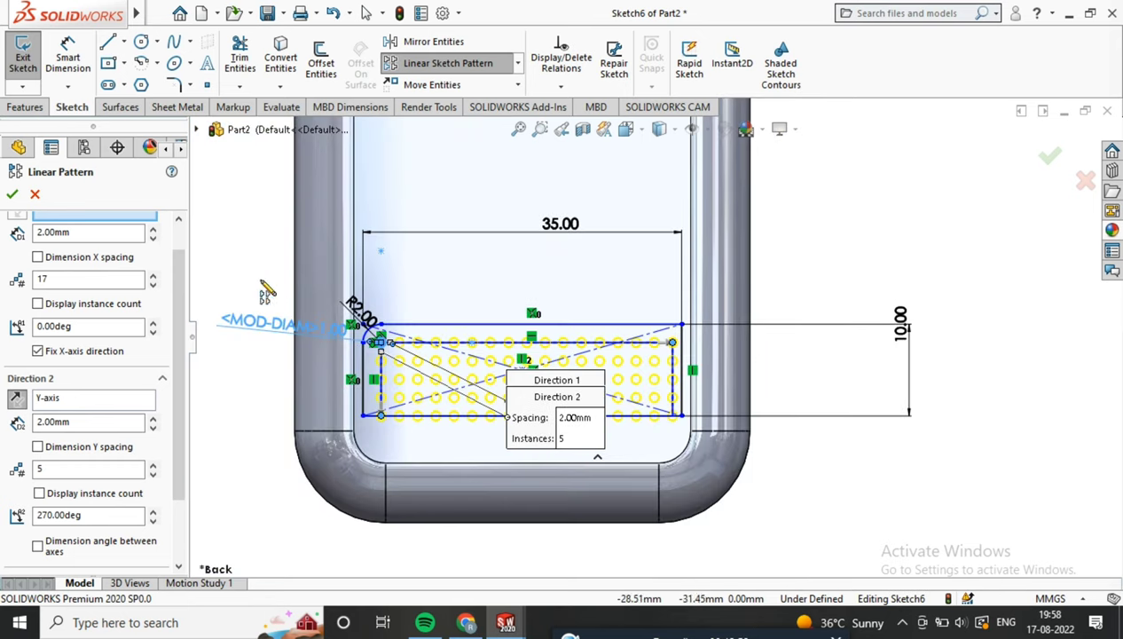
key(Return)
scroll(674, 346, down, 3)
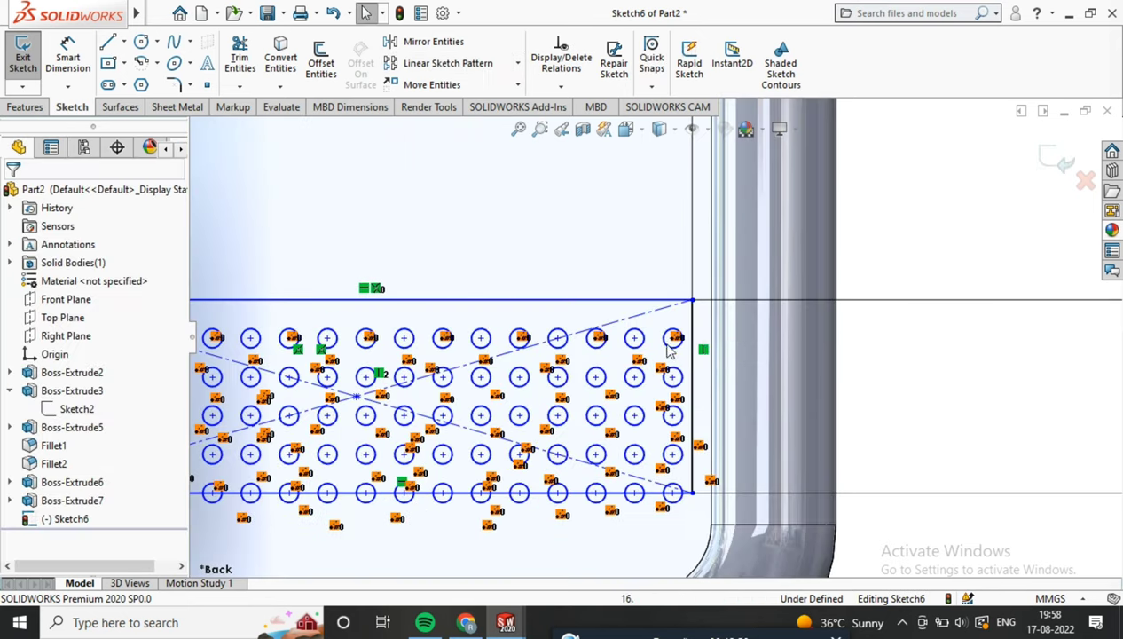
Step: Delete the rectangle's outline lines, the R2.00 corner arc and its dimension
click(693, 319)
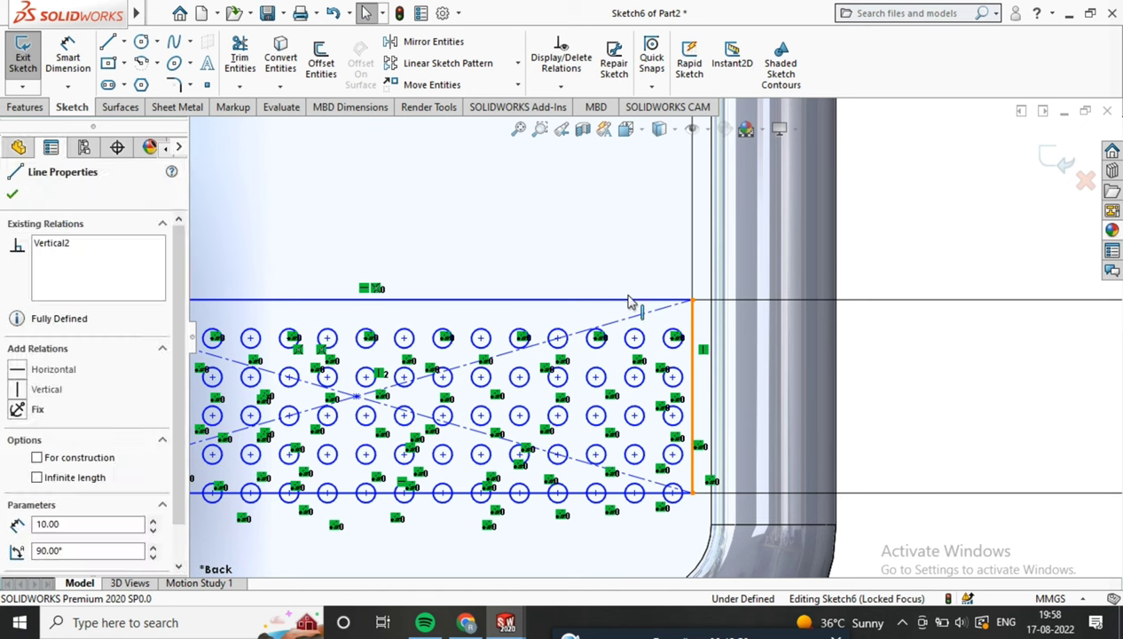
ctrl+click(631, 306)
click(687, 361)
ctrl+click(626, 300)
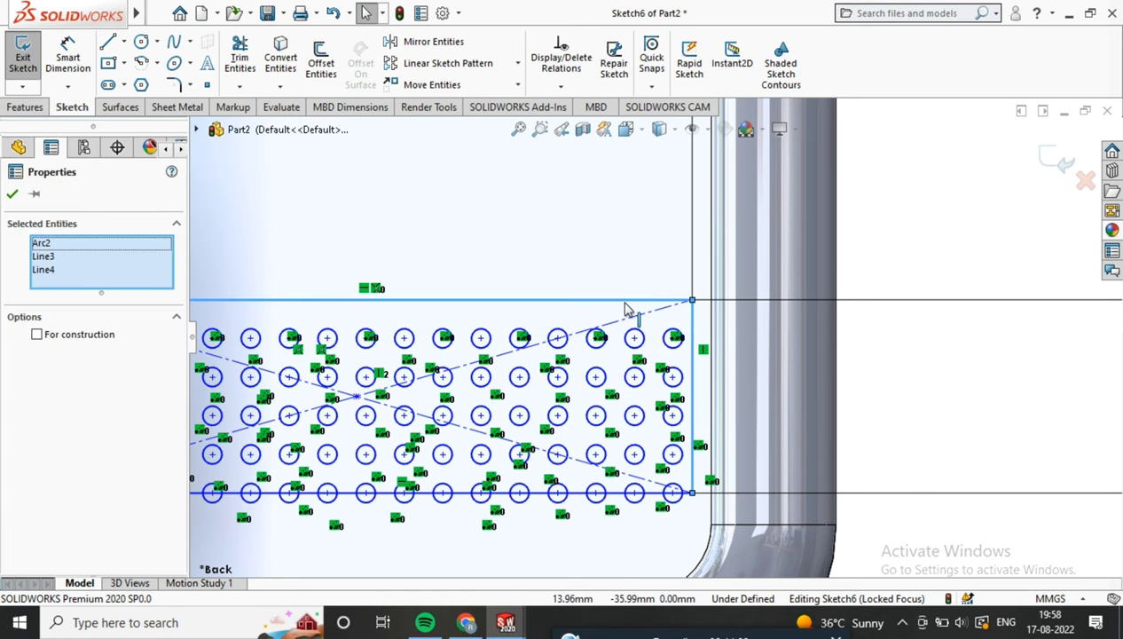
click(626, 306)
click(619, 488)
ctrl+click(618, 486)
click(618, 486)
ctrl+click(649, 492)
scroll(451, 410, up, 2)
scroll(331, 345, down, 3)
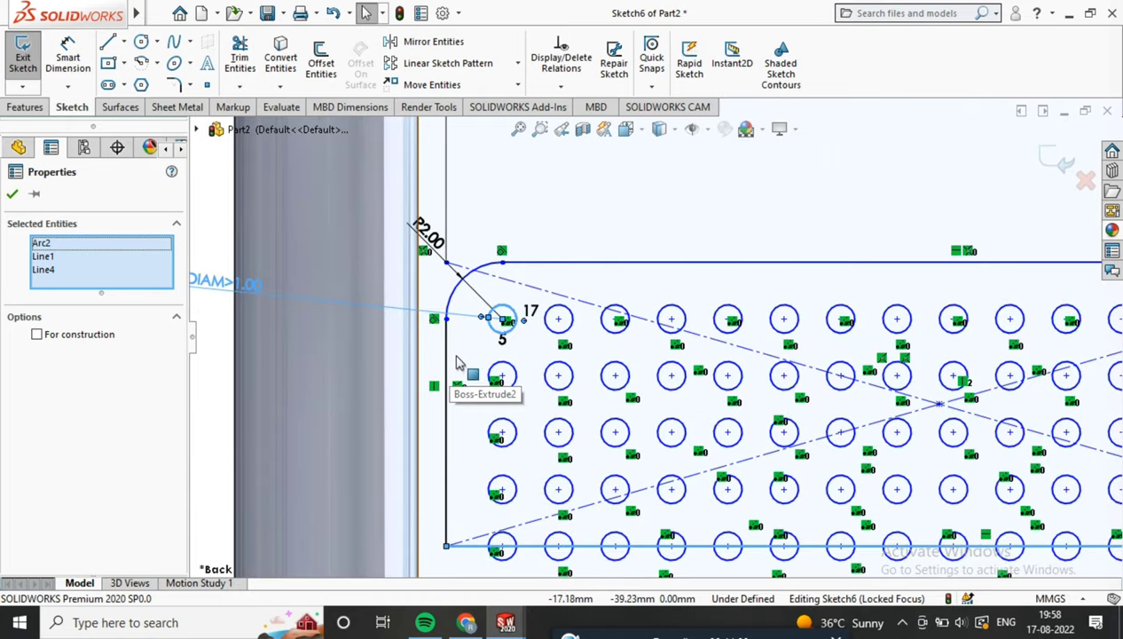
ctrl+click(419, 380)
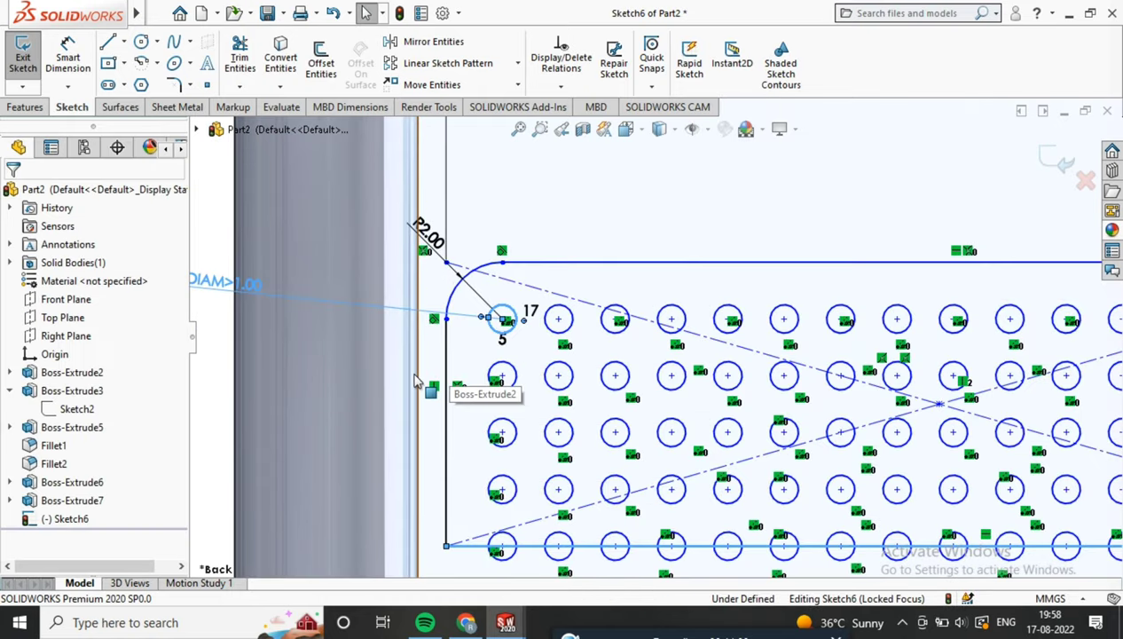
click(436, 271)
key(Delete)
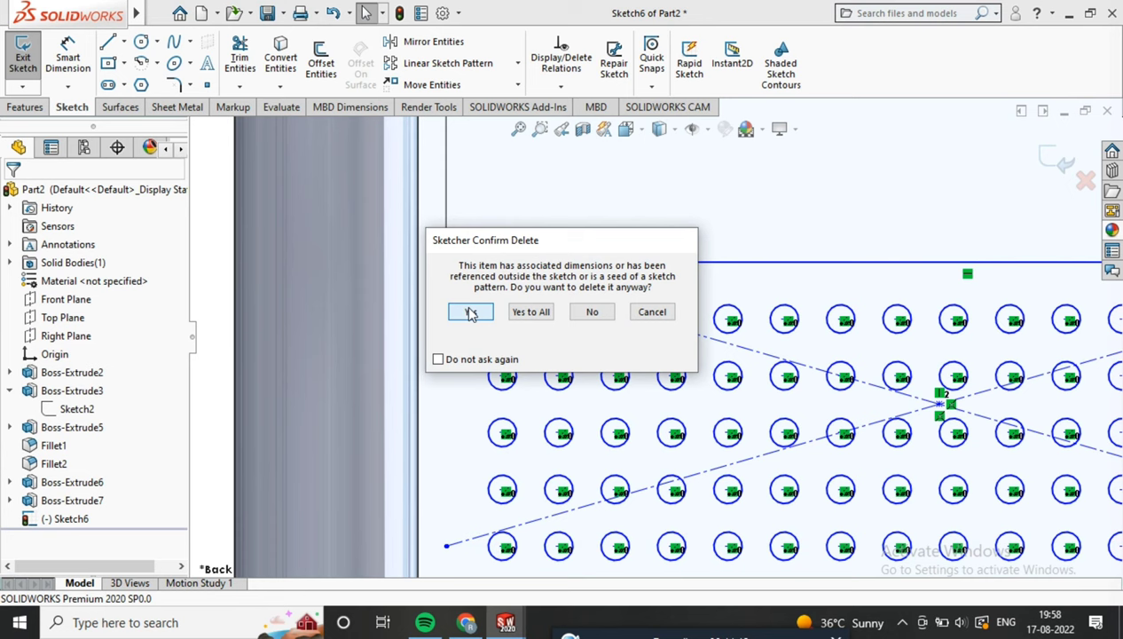
click(460, 312)
Step: Box-select and delete the remaining top outline line
drag(595, 228, 490, 268)
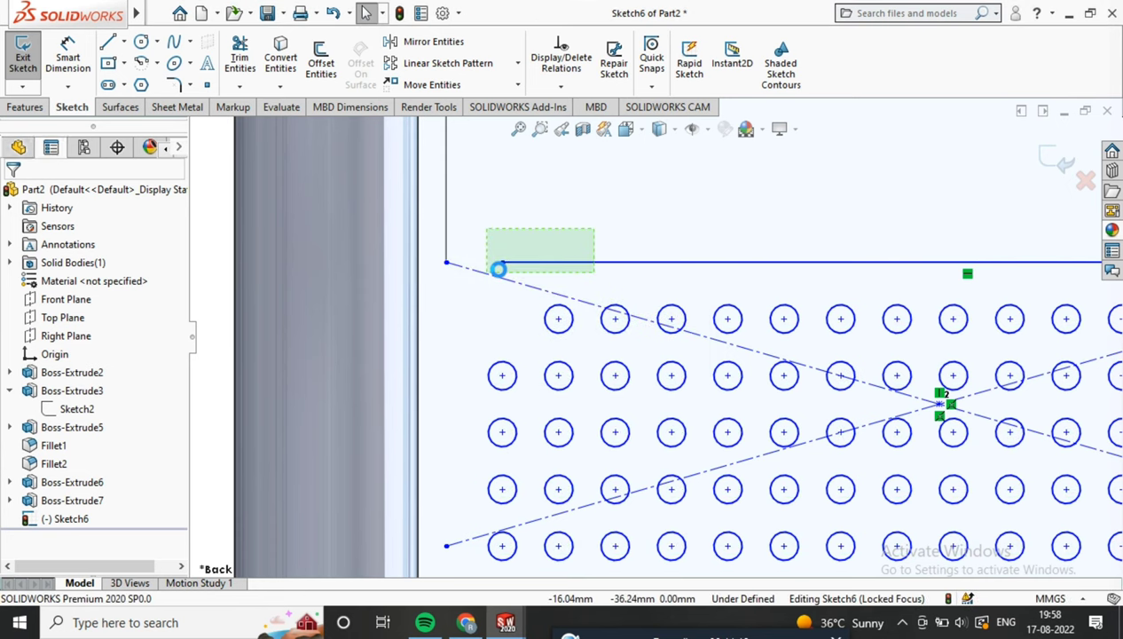
key(Delete)
scroll(514, 324, up, 4)
scroll(587, 359, down, 5)
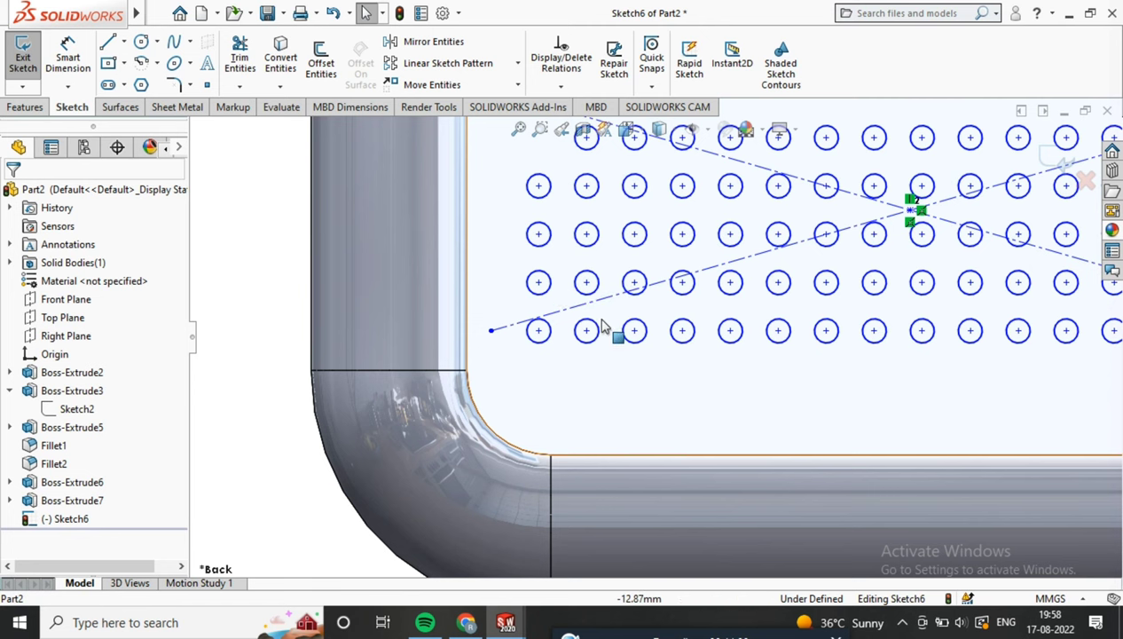
Step: Delete the four circles at the grid's lower-left corner
drag(616, 354, 518, 262)
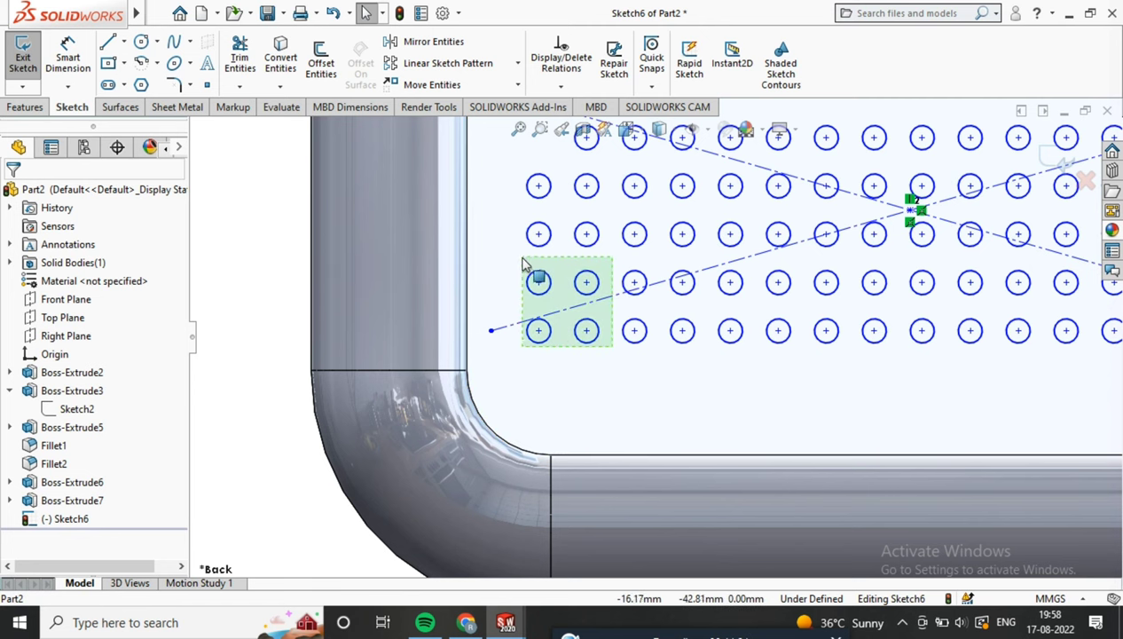
key(Delete)
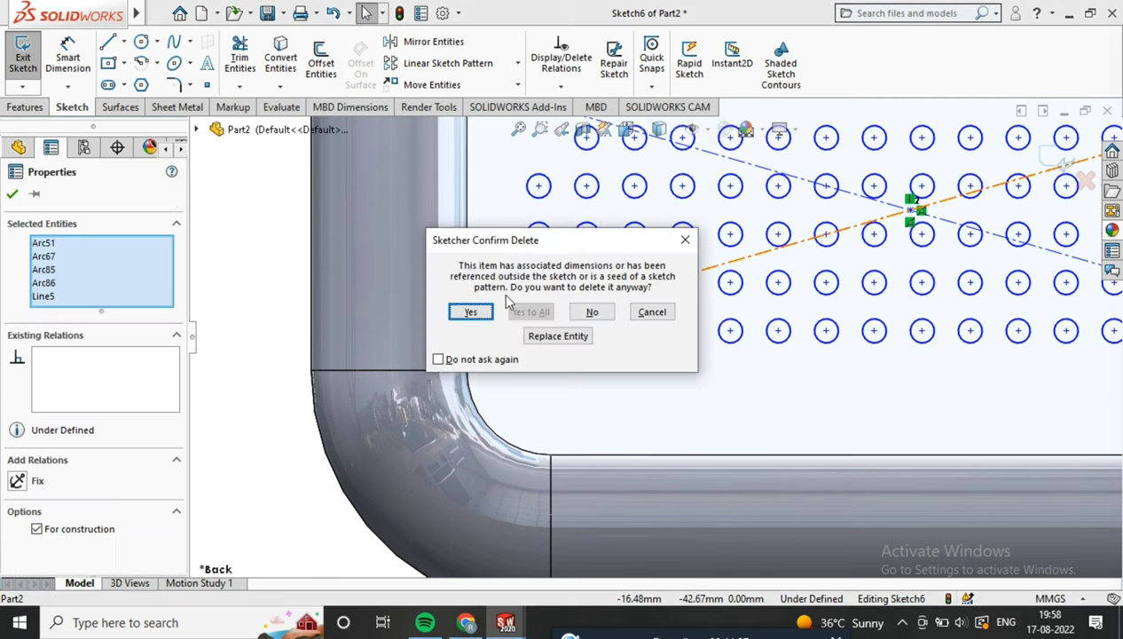
click(456, 310)
scroll(532, 337, up, 3)
scroll(582, 355, down, 3)
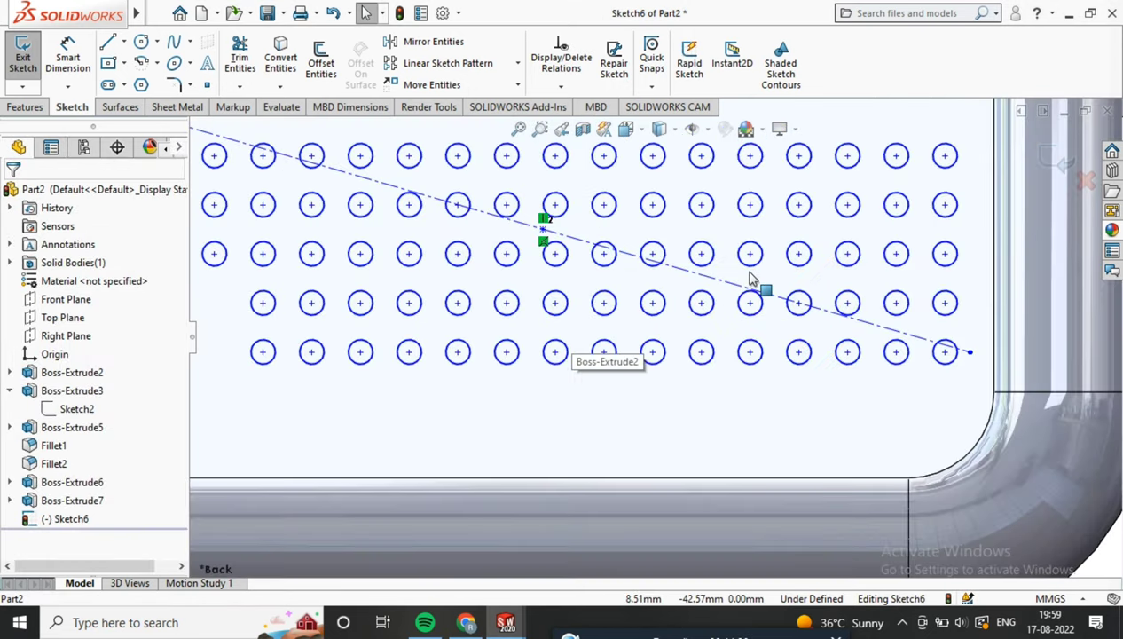
scroll(444, 283, up, 2)
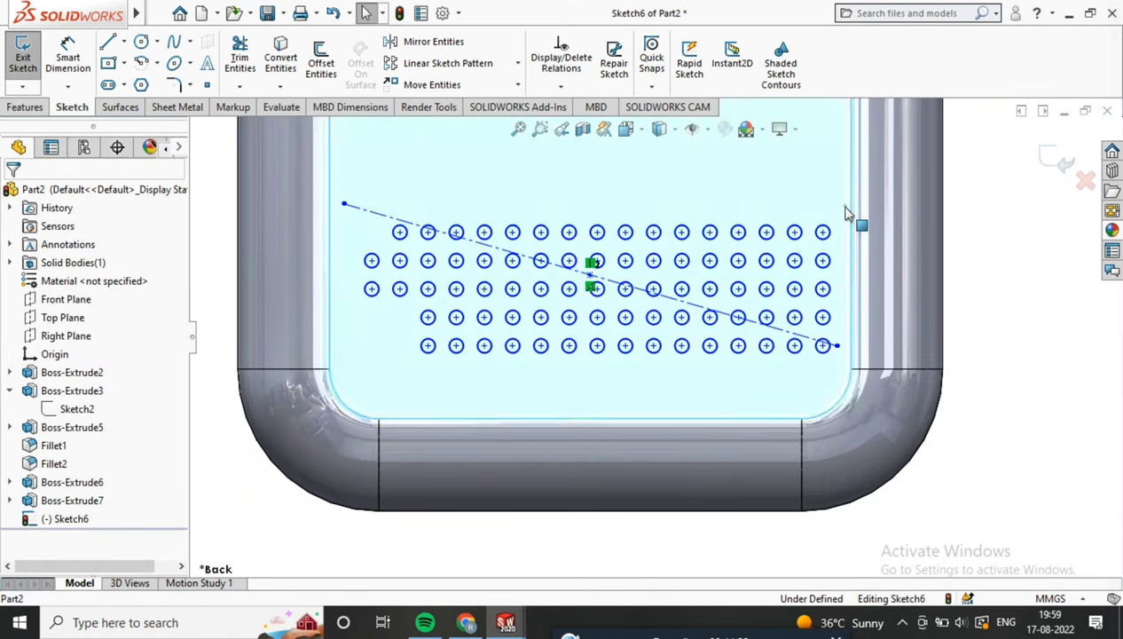
Step: Delete the circles at the grid's top-right and lower-right corners
drag(842, 206, 788, 268)
key(Delete)
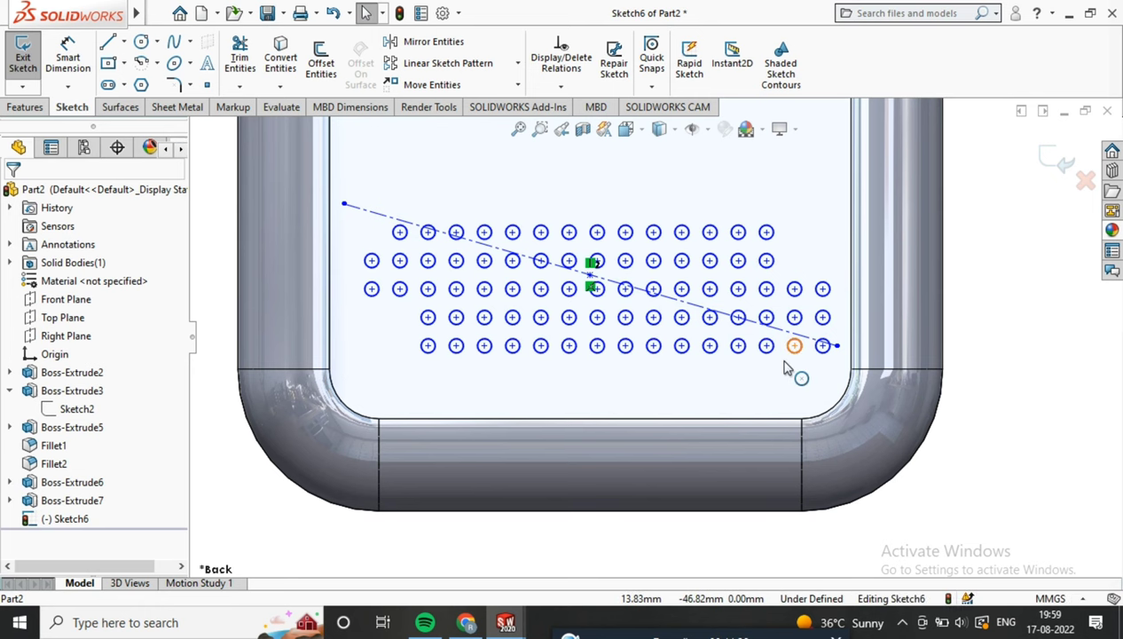
drag(764, 393, 723, 310)
key(Delete)
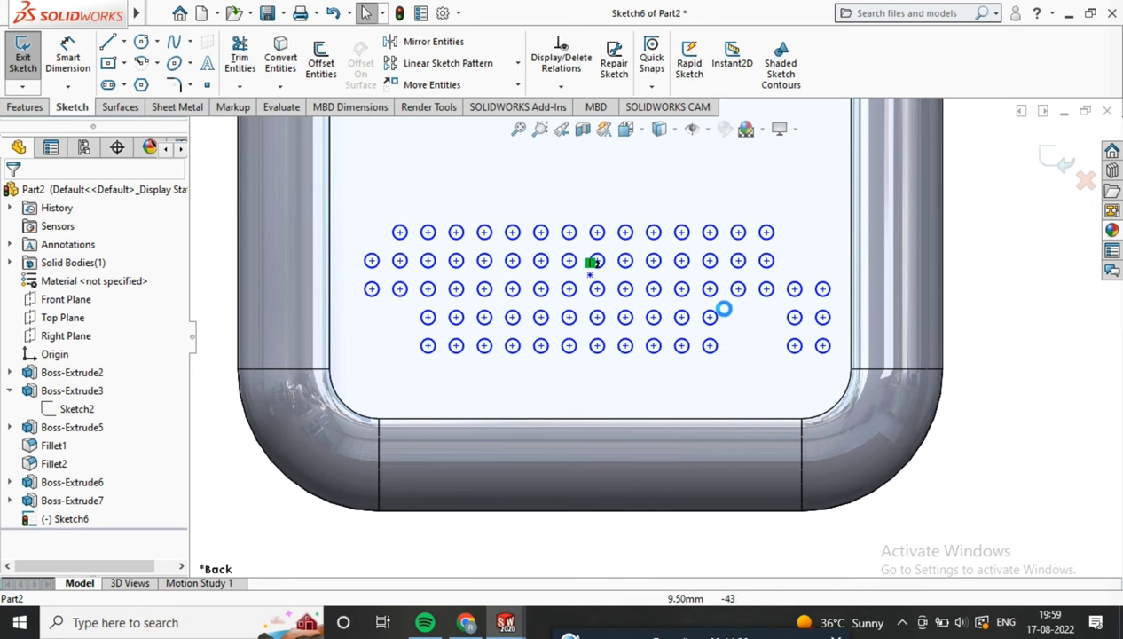
scroll(719, 306, up, 2)
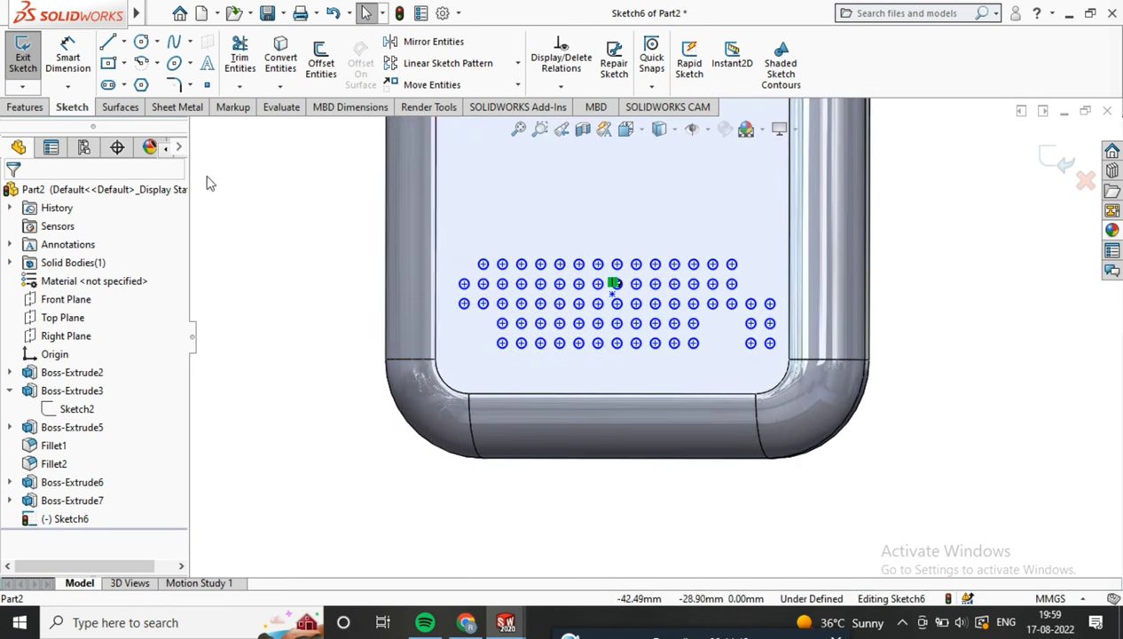
click(24, 106)
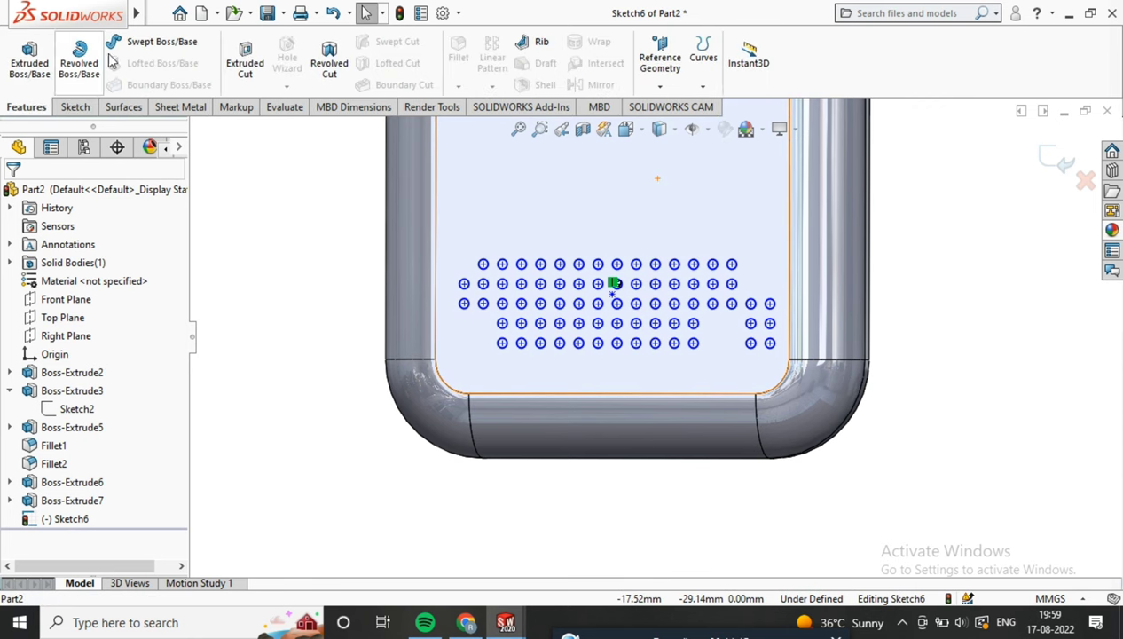
Step: Extrude-cut the circle layout Blind 1.00 mm deep to form the grille holes
click(243, 53)
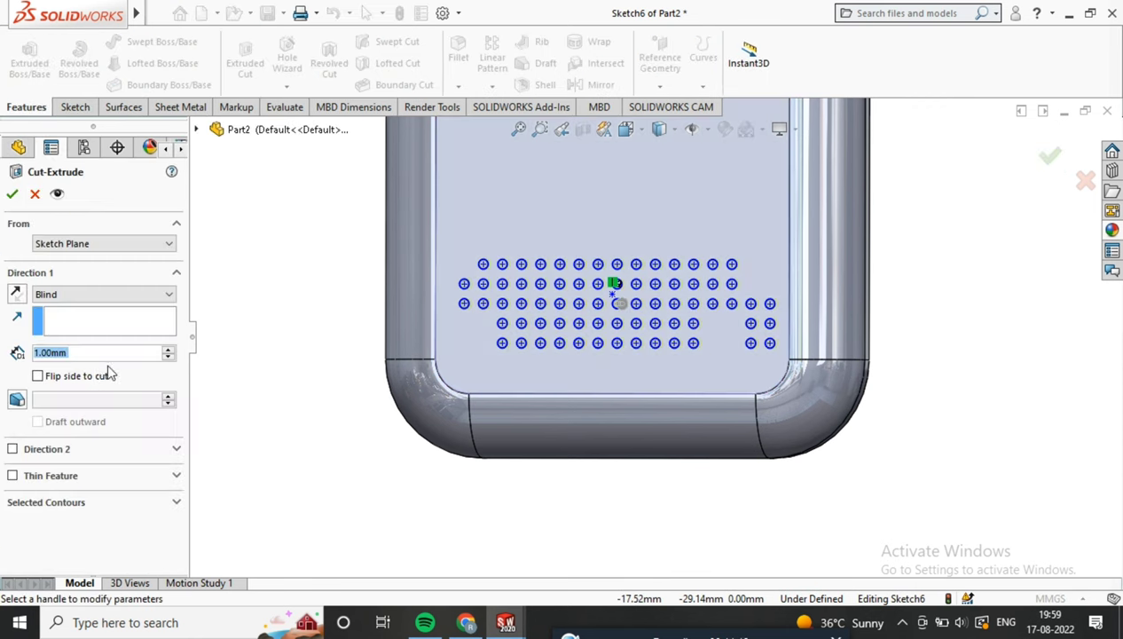
middle_drag(458, 268, 280, 237)
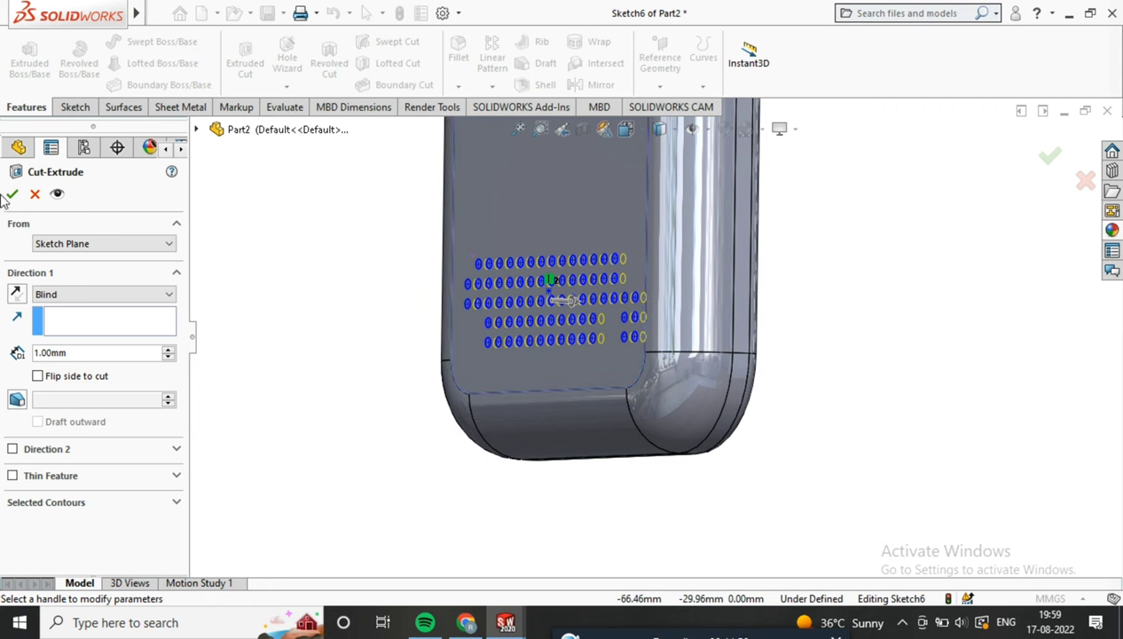
key(Return)
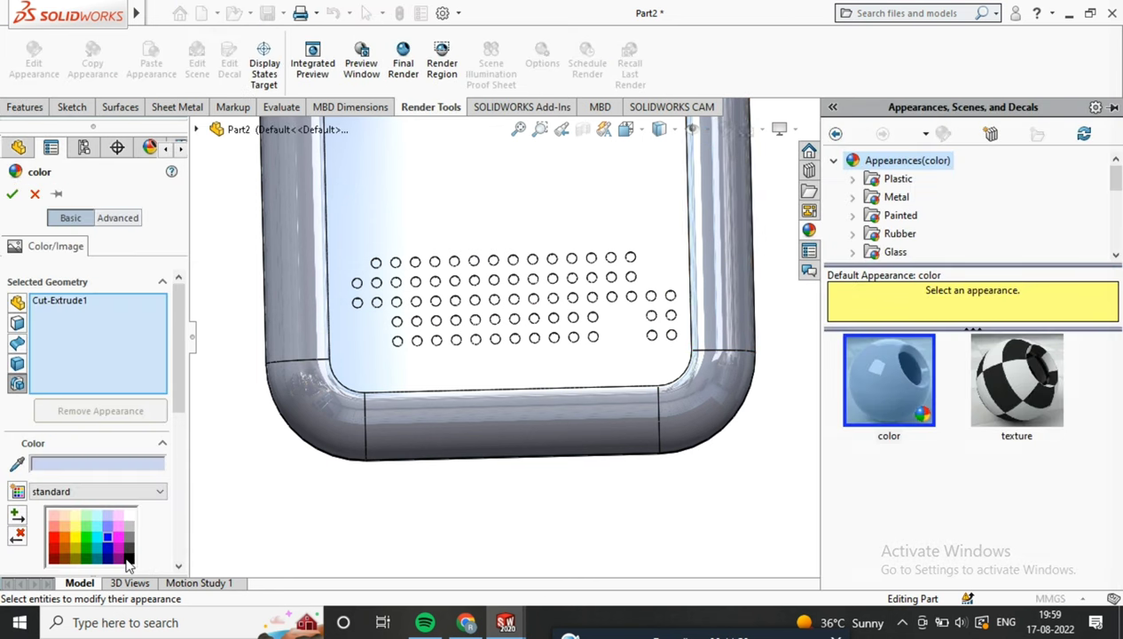
Step: Colour the cut holes black and orbit to the phone's screen side
click(127, 557)
click(12, 194)
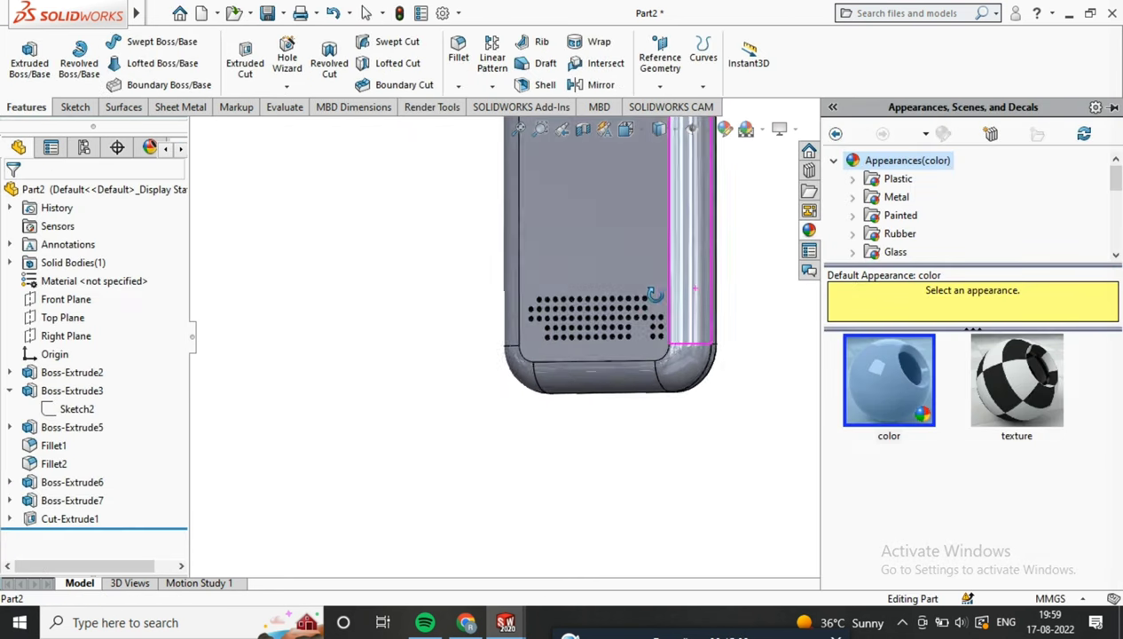
middle_drag(657, 293, 490, 284)
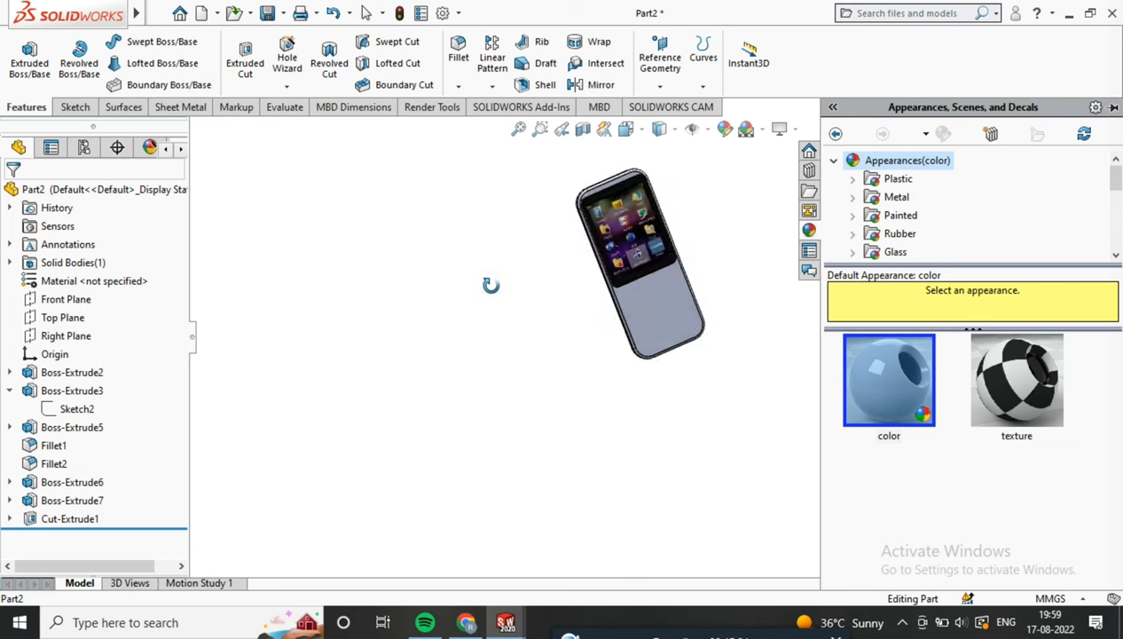
scroll(540, 275, down, 5)
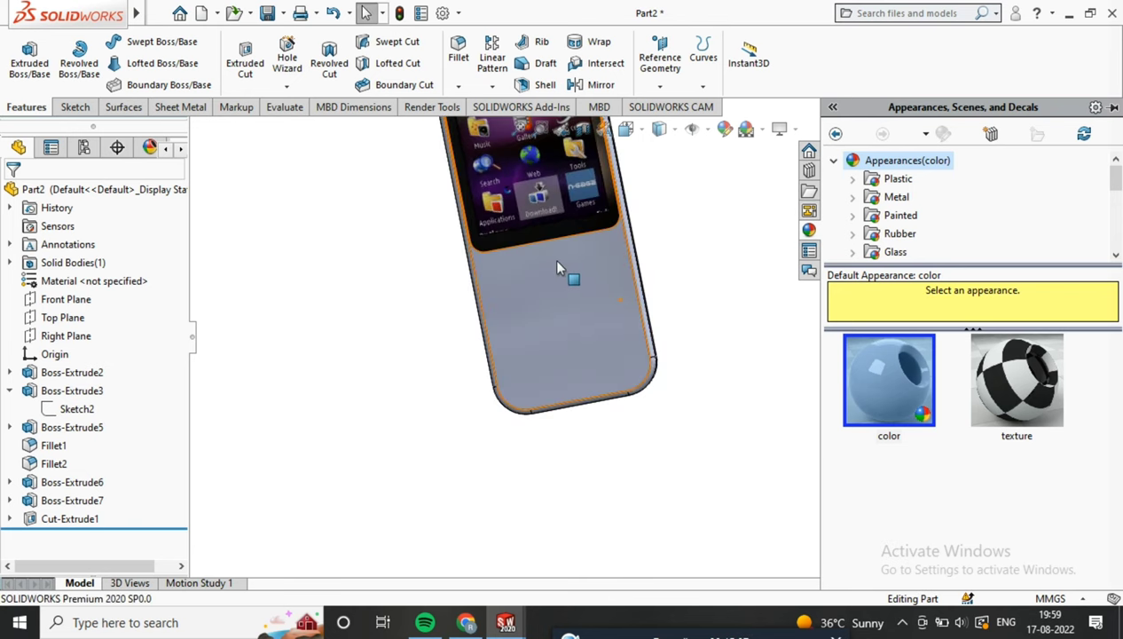
Step: View the front face Normal To, open Boss-Extrude2's sketch, then exit back to the model
click(559, 268)
click(704, 218)
click(646, 454)
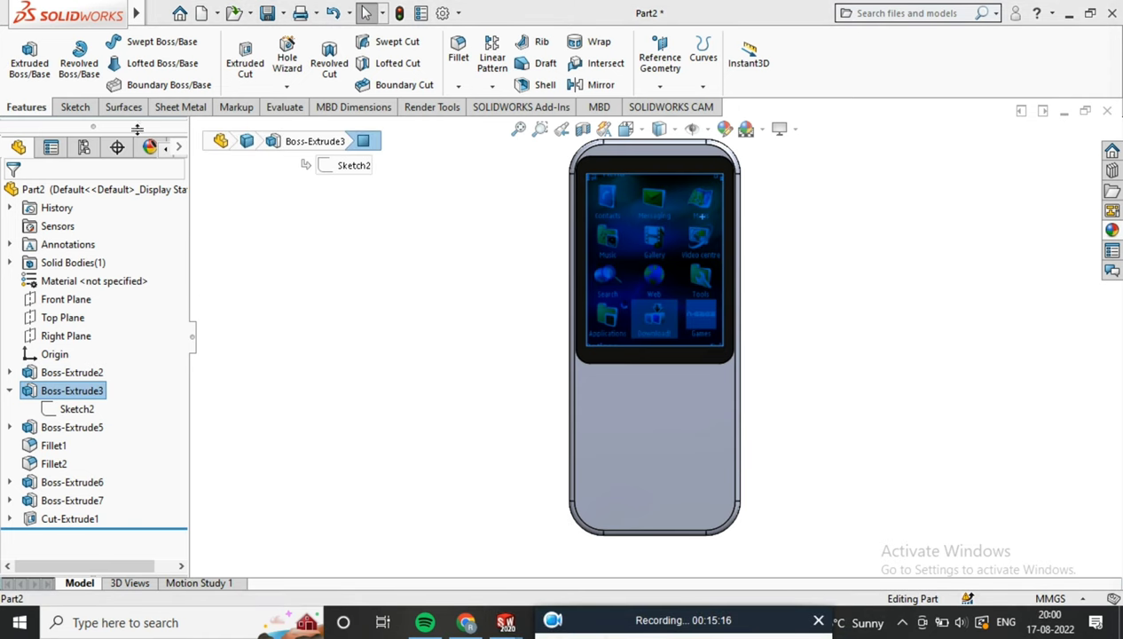
right_click(630, 409)
click(672, 197)
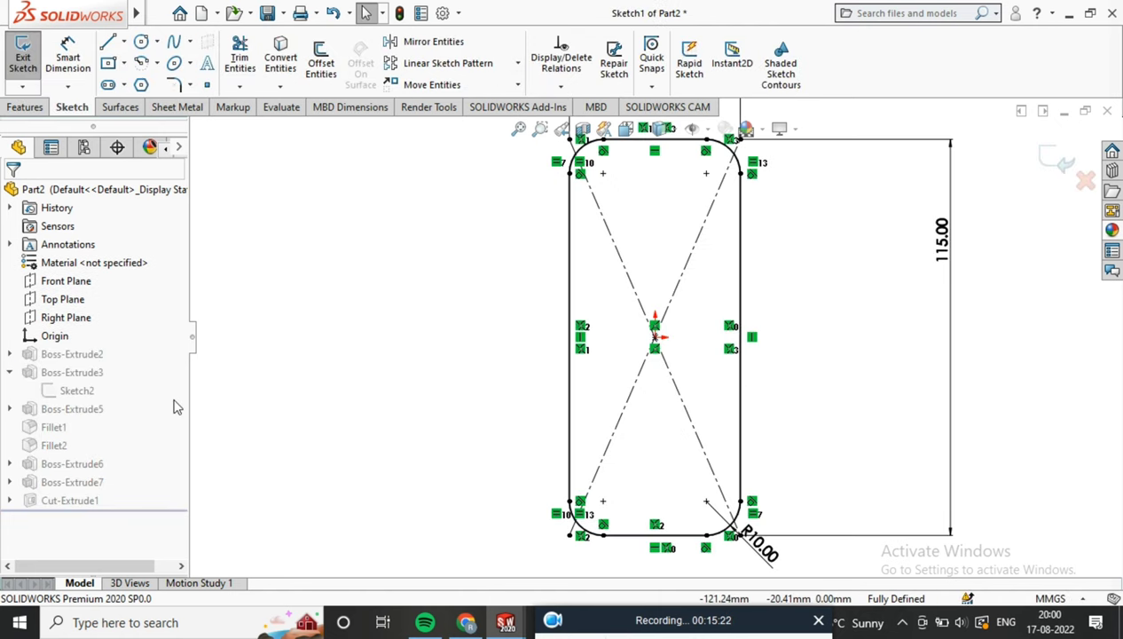
key(ctrl+b)
middle_drag(746, 451, 772, 405)
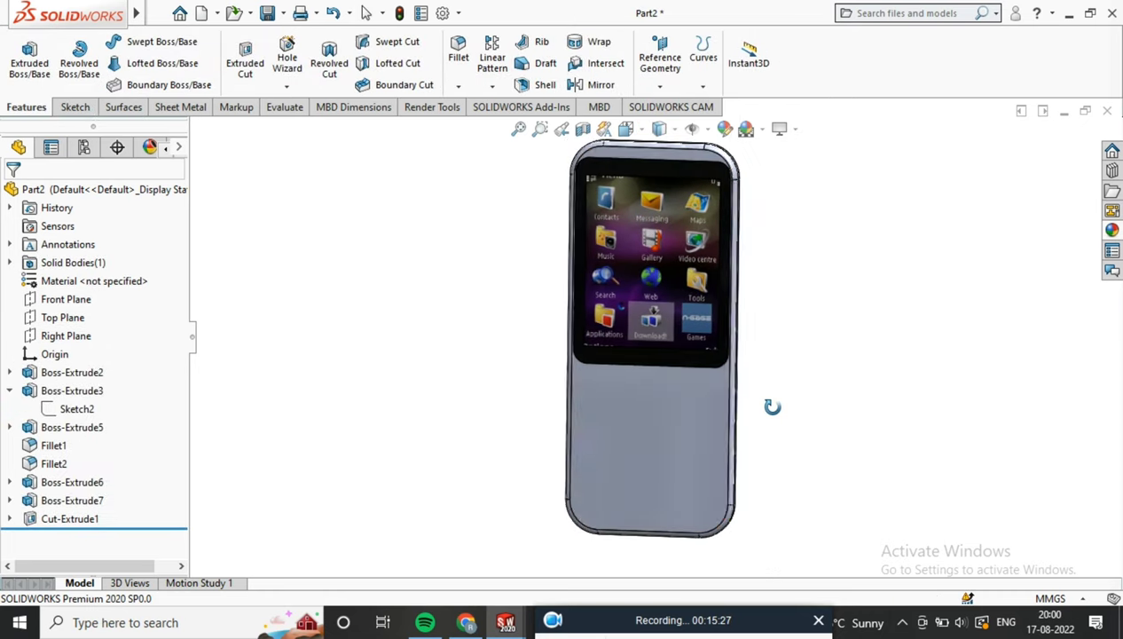
Step: Start a sketch on the front face and draw a small center rectangle below the display's right side
right_click(660, 410)
click(694, 219)
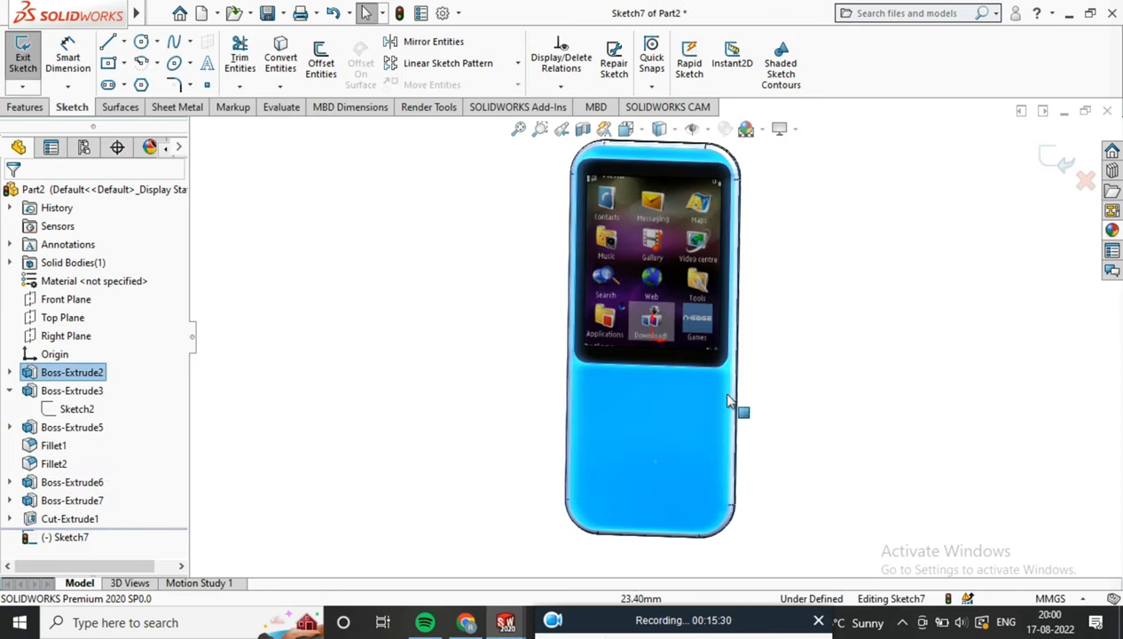
click(125, 64)
click(151, 102)
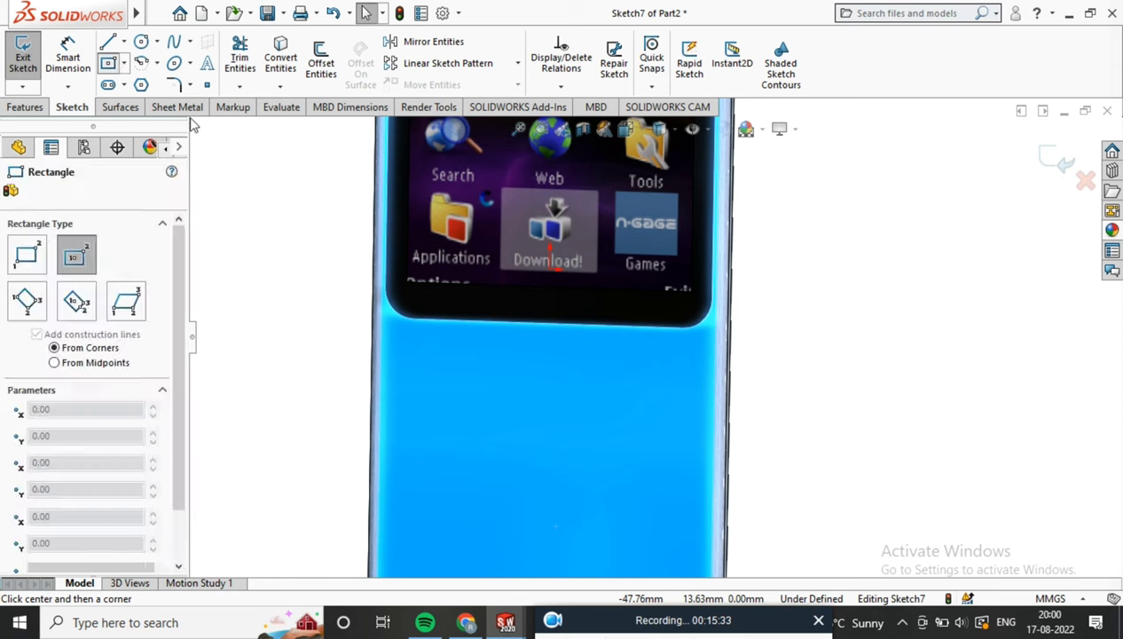
click(670, 376)
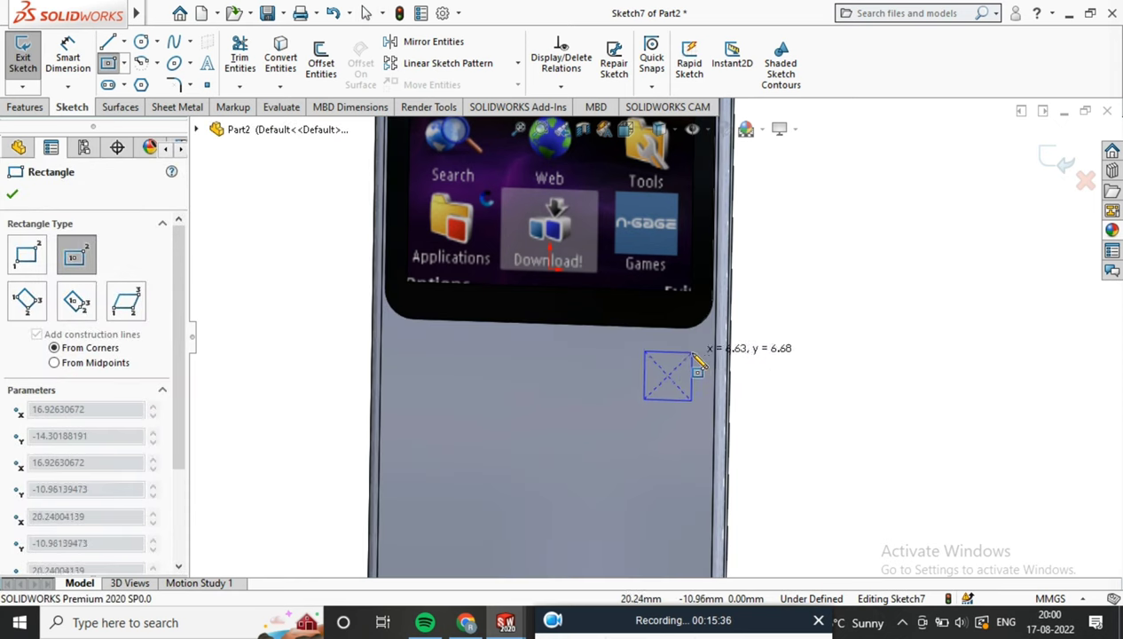
click(707, 368)
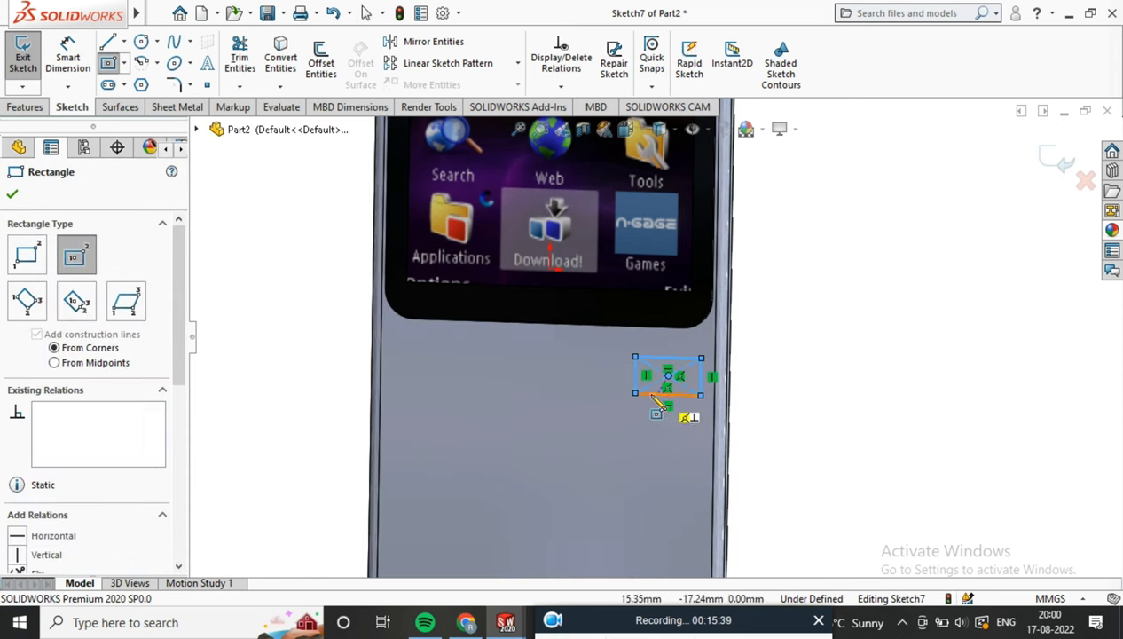
scroll(700, 381, down, 2)
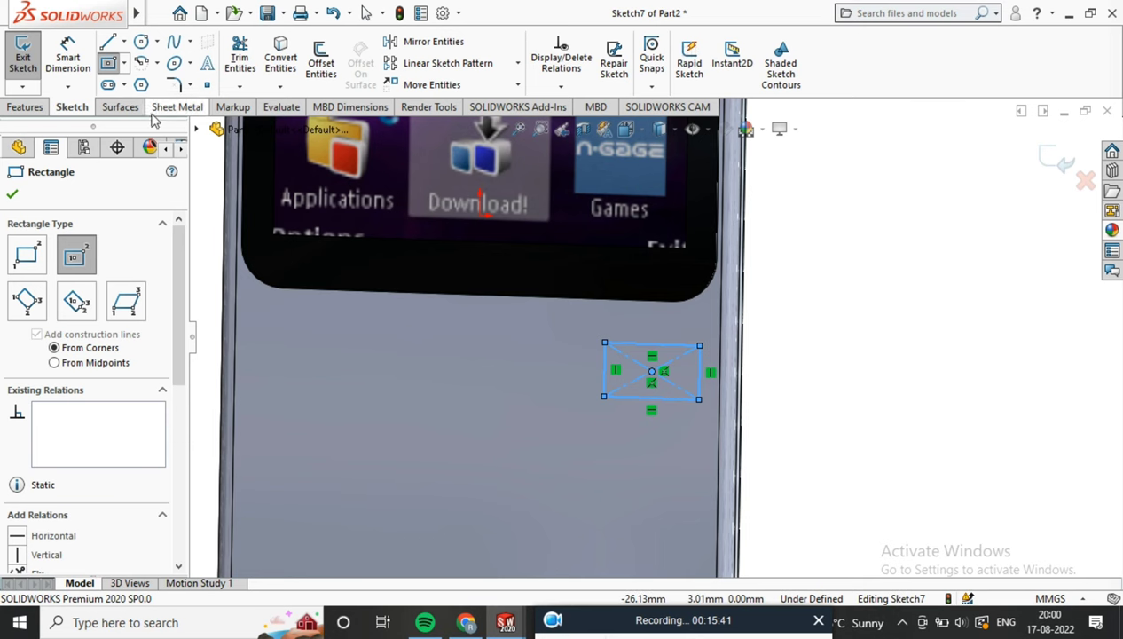
click(68, 57)
click(700, 388)
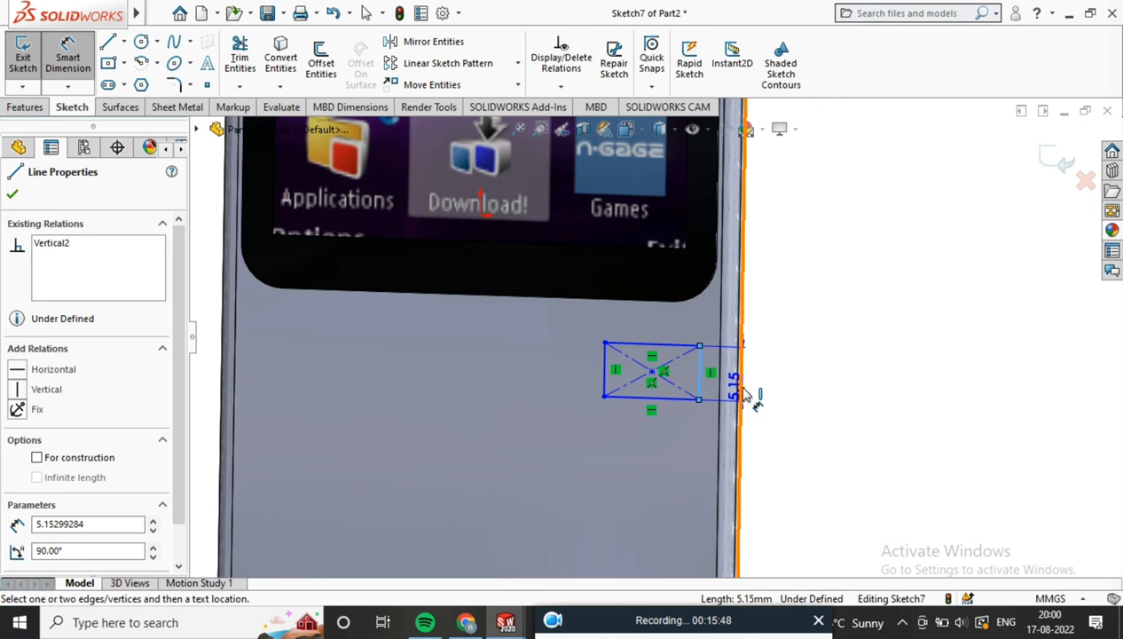
Step: Dimension the key rectangle 3 mm from the body's side edge, 10 mm wide and 5 mm high
click(737, 390)
click(921, 371)
text(3)
key(Return)
click(681, 397)
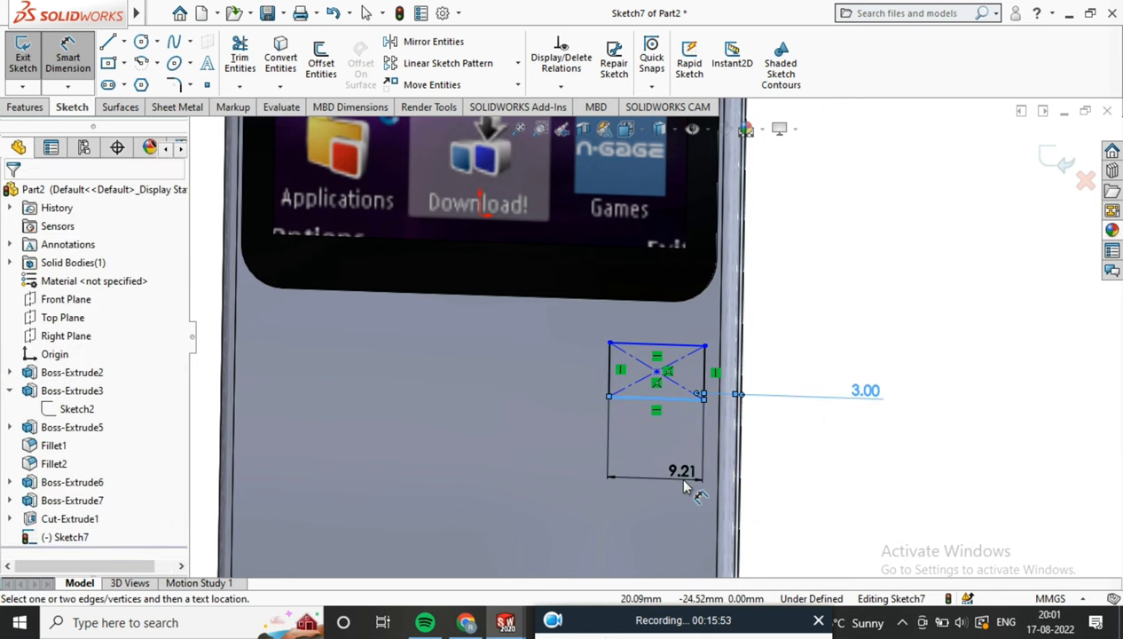
click(684, 486)
text(10)
key(Return)
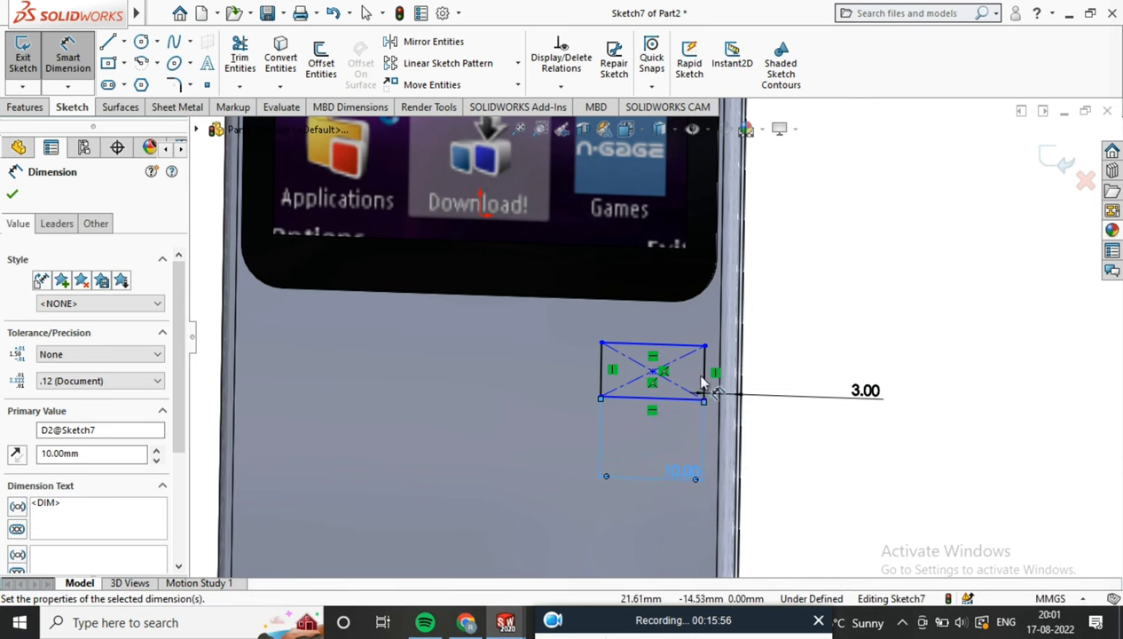
click(845, 379)
text(5)
key(Return)
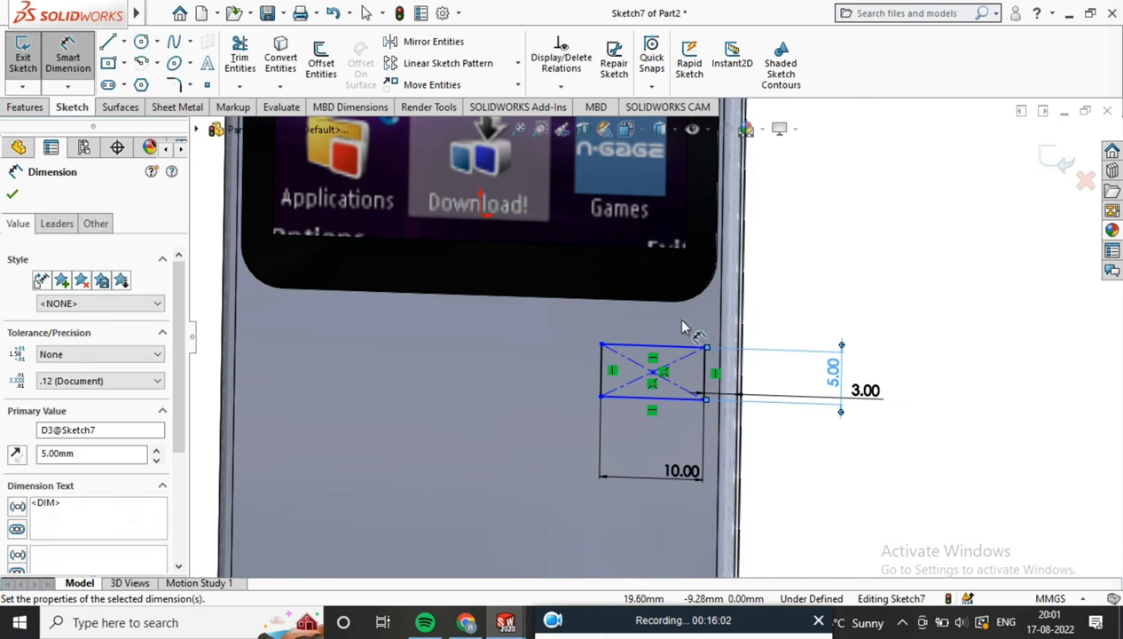
Step: Dimension the gap from the rectangle's top edge to the display's lower edge, fully defining the sketch
click(676, 346)
click(660, 298)
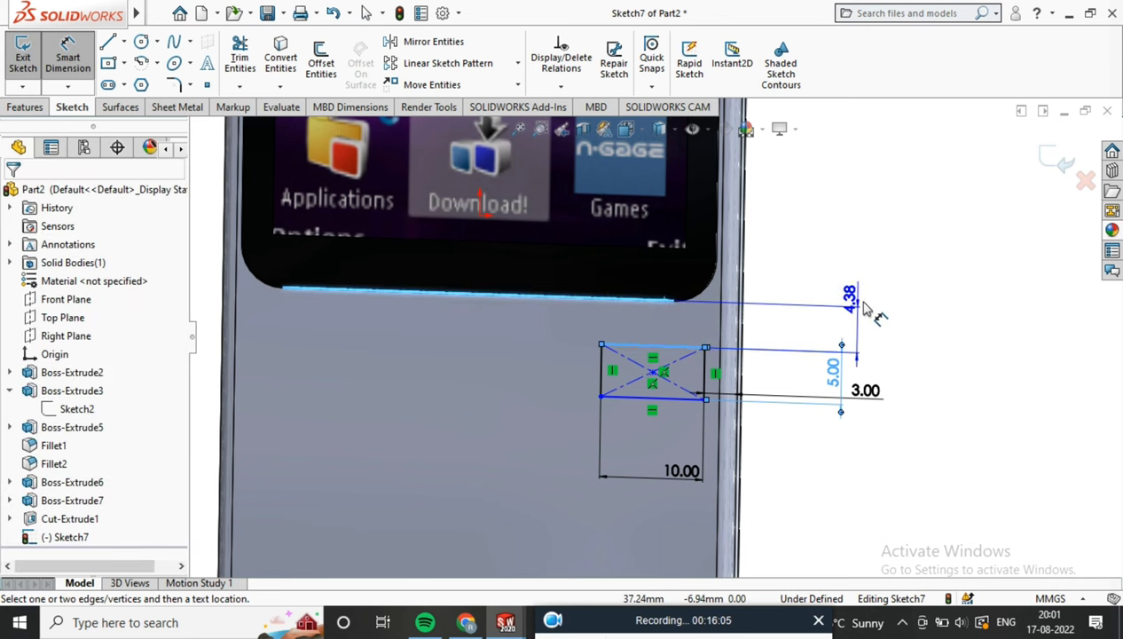
click(867, 306)
text(5)
key(Return)
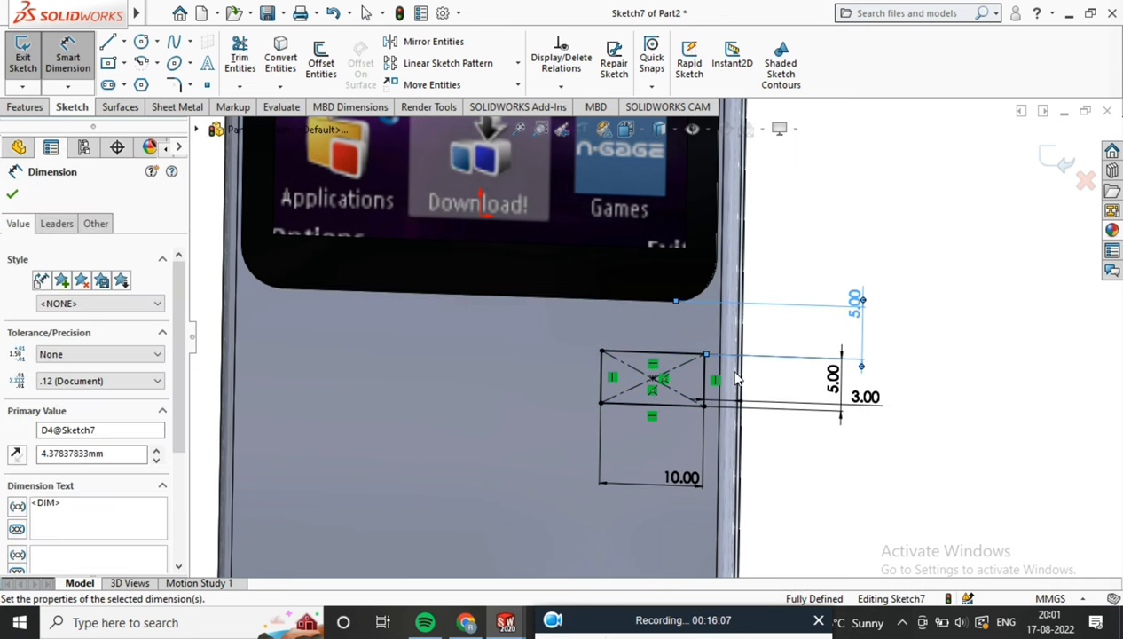
scroll(702, 388, up, 1)
scroll(702, 388, up, 3)
scroll(688, 383, down, 3)
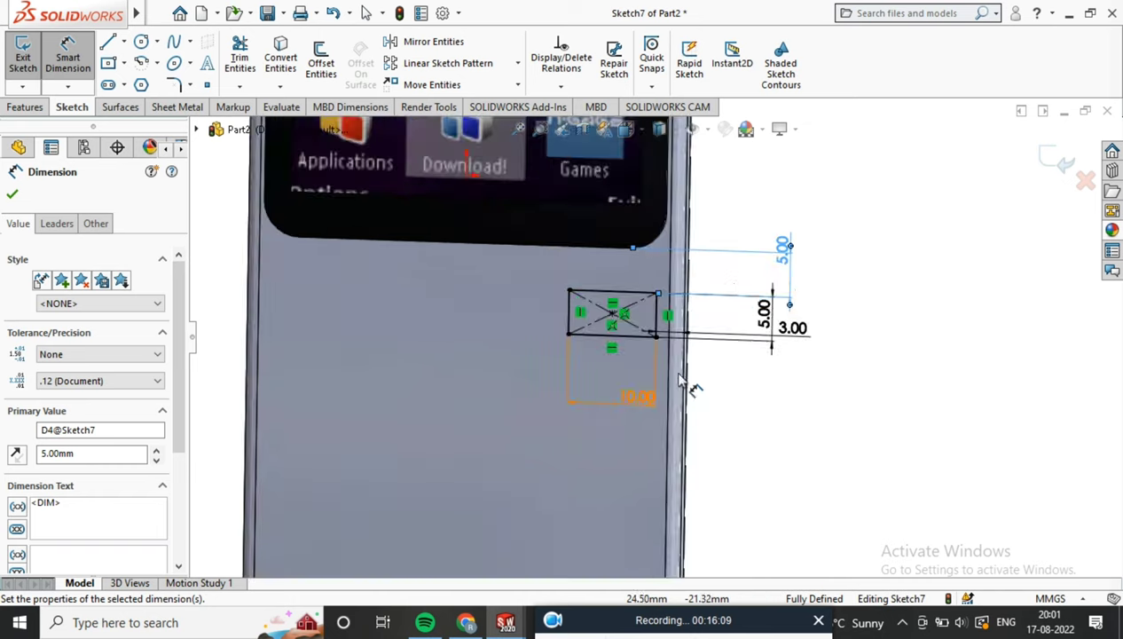
click(788, 257)
text(5)
key(Return)
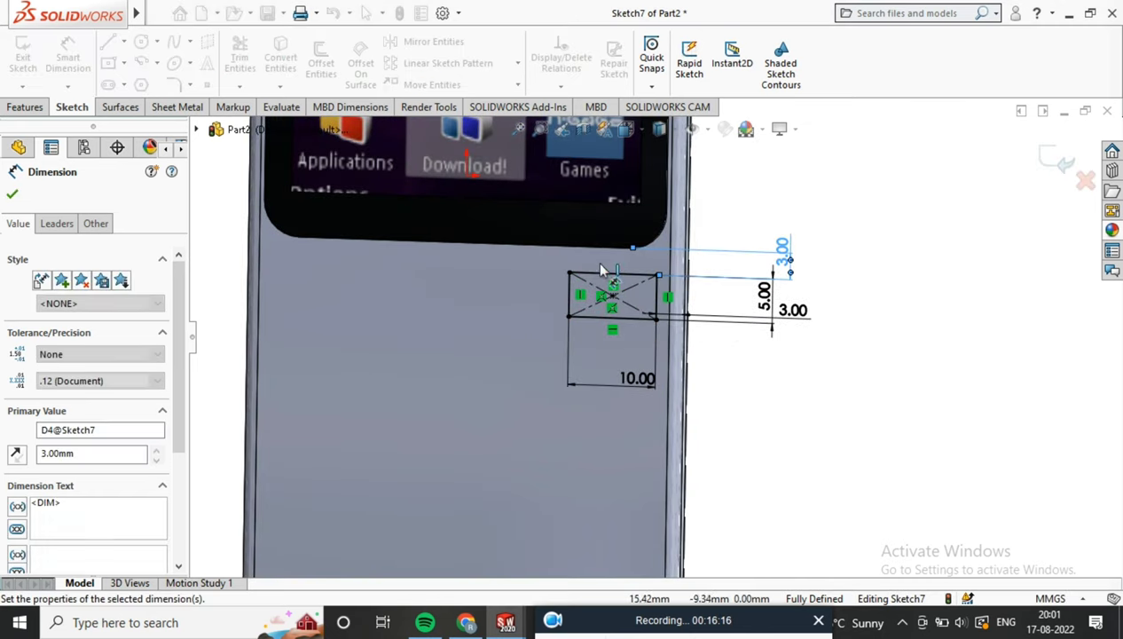
scroll(595, 263, down, 1)
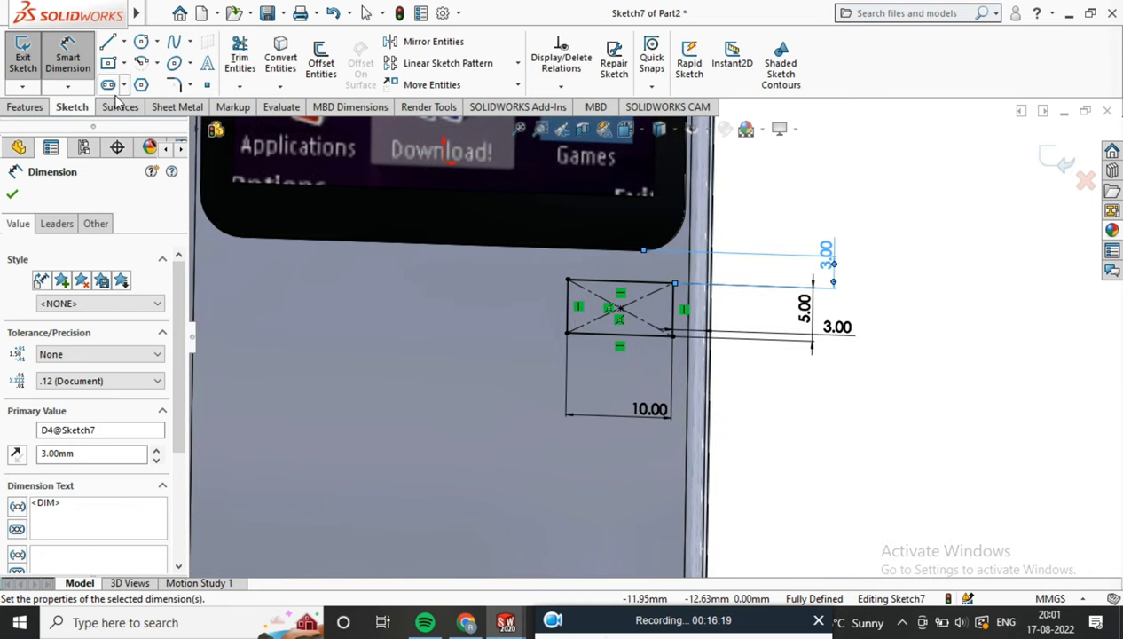
click(438, 69)
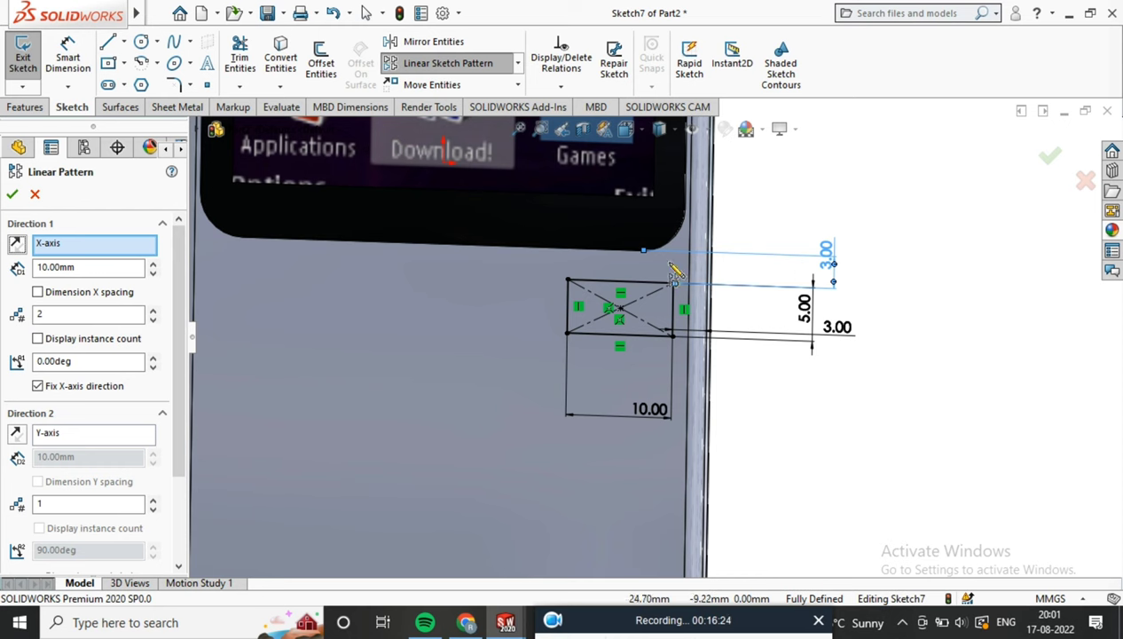
Step: Round all four corners of the key rectangle with 1 mm sketch fillets
click(174, 84)
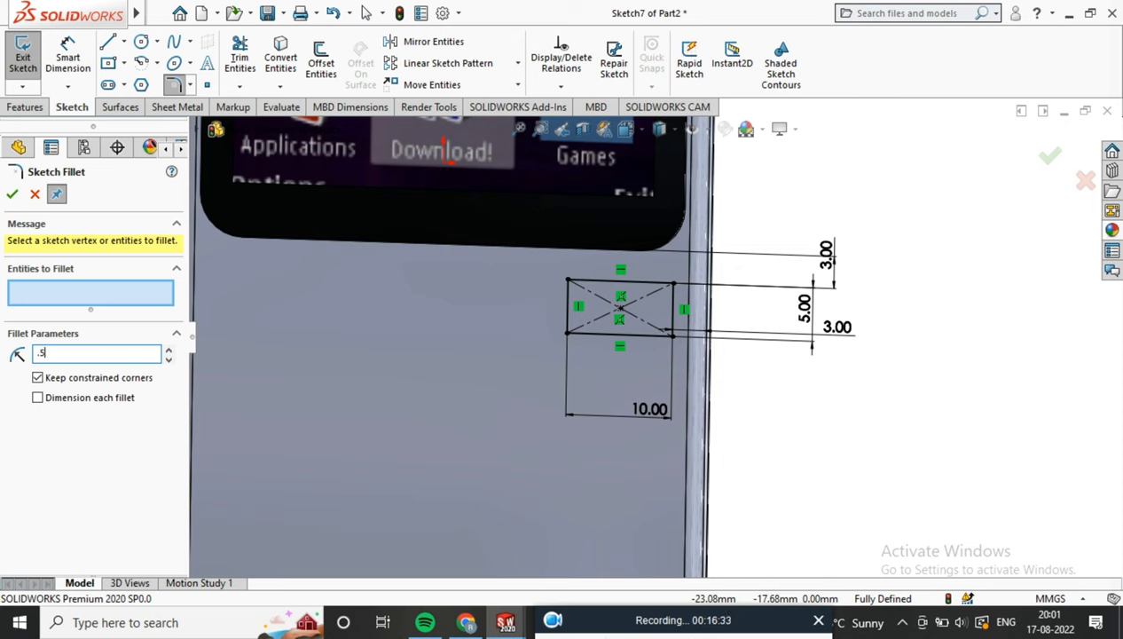
drag(762, 242, 541, 382)
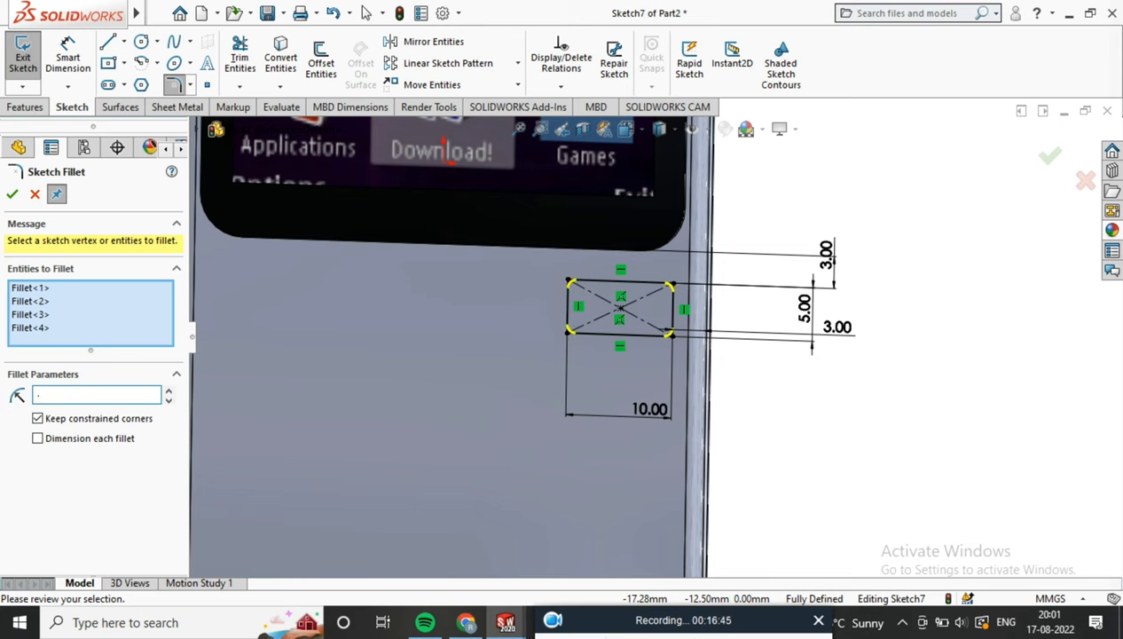
click(12, 197)
Step: Reselect the rounded key rectangle, close the fillet tool and bring up Linear Sketch Pattern
drag(705, 315, 512, 120)
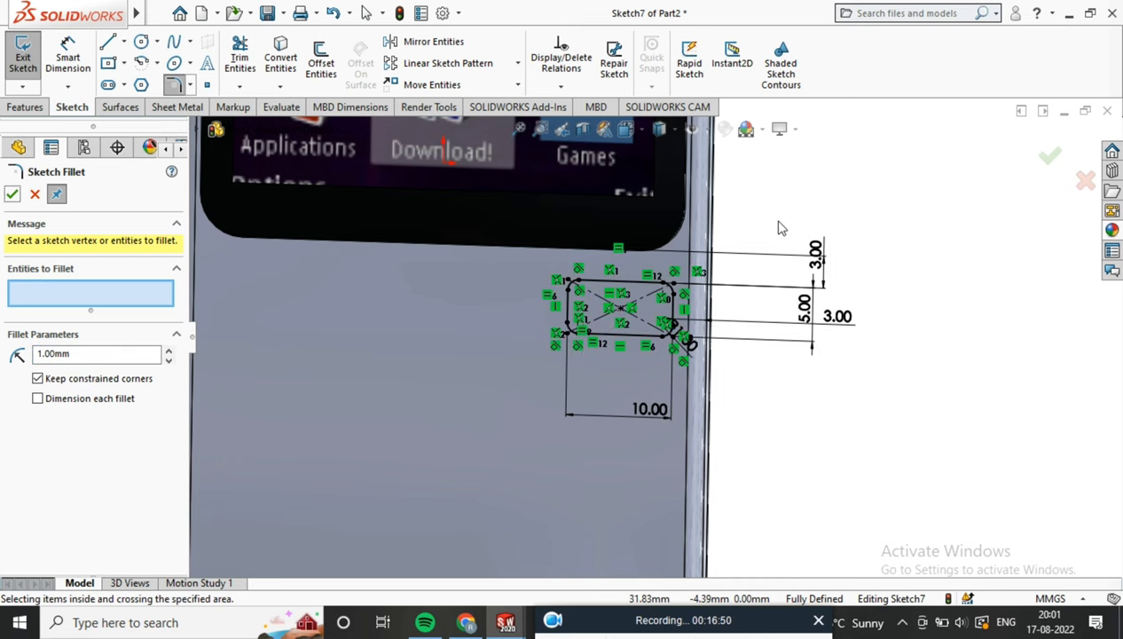
drag(779, 232, 470, 384)
drag(777, 222, 863, 251)
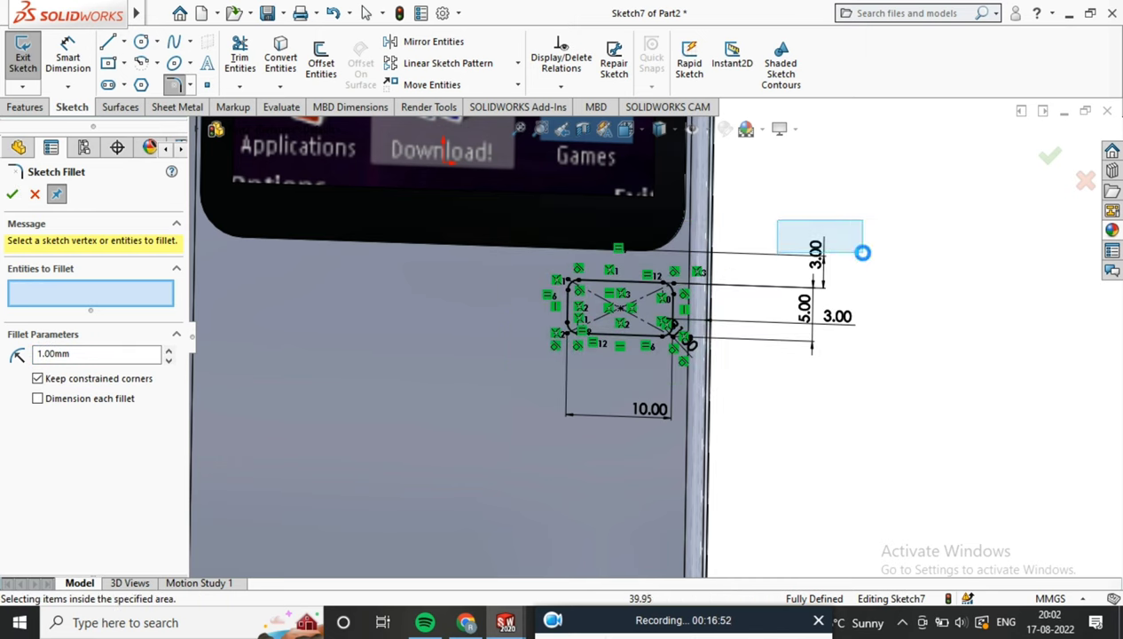
click(12, 195)
click(443, 63)
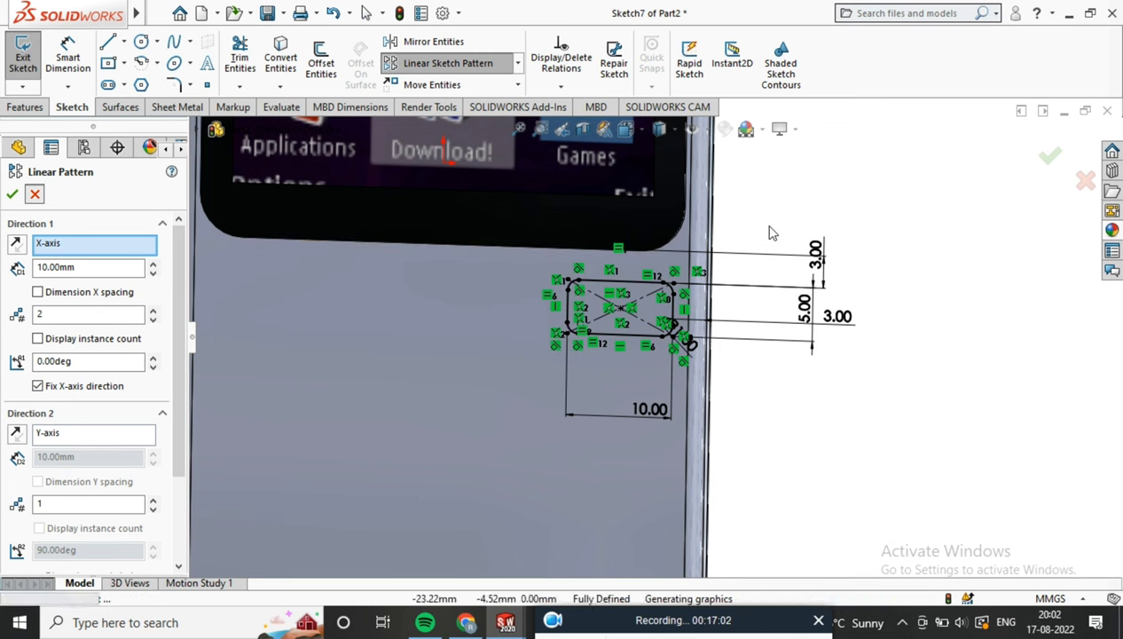
Step: Pattern the selected key leftward at 180°: 3 instances, 16 mm apart
key(Escape)
drag(779, 210, 494, 382)
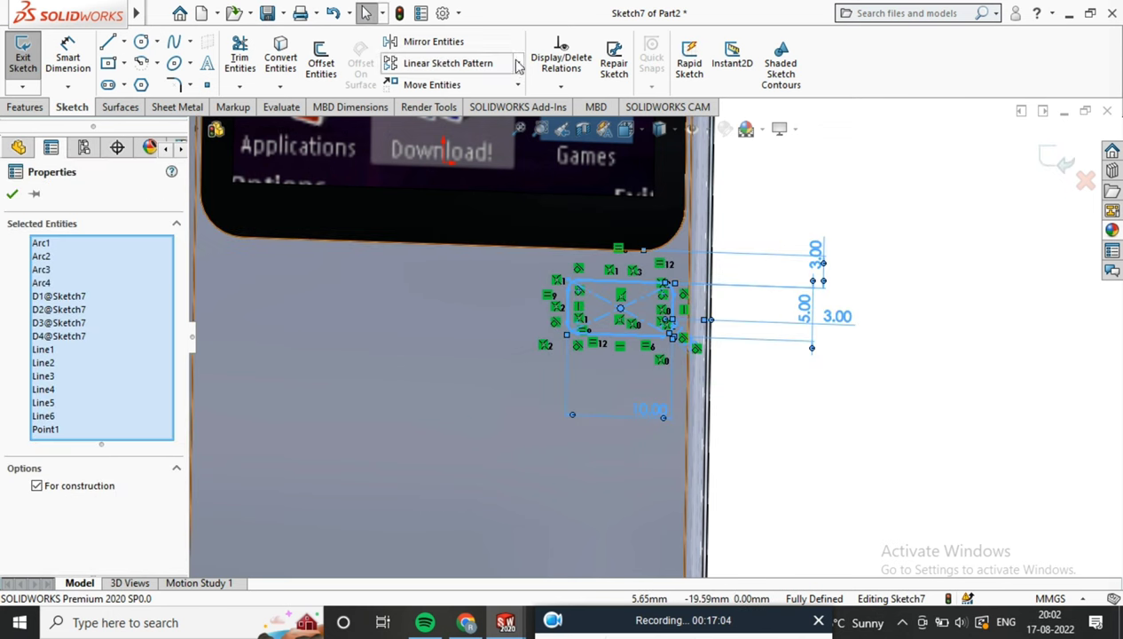
click(446, 63)
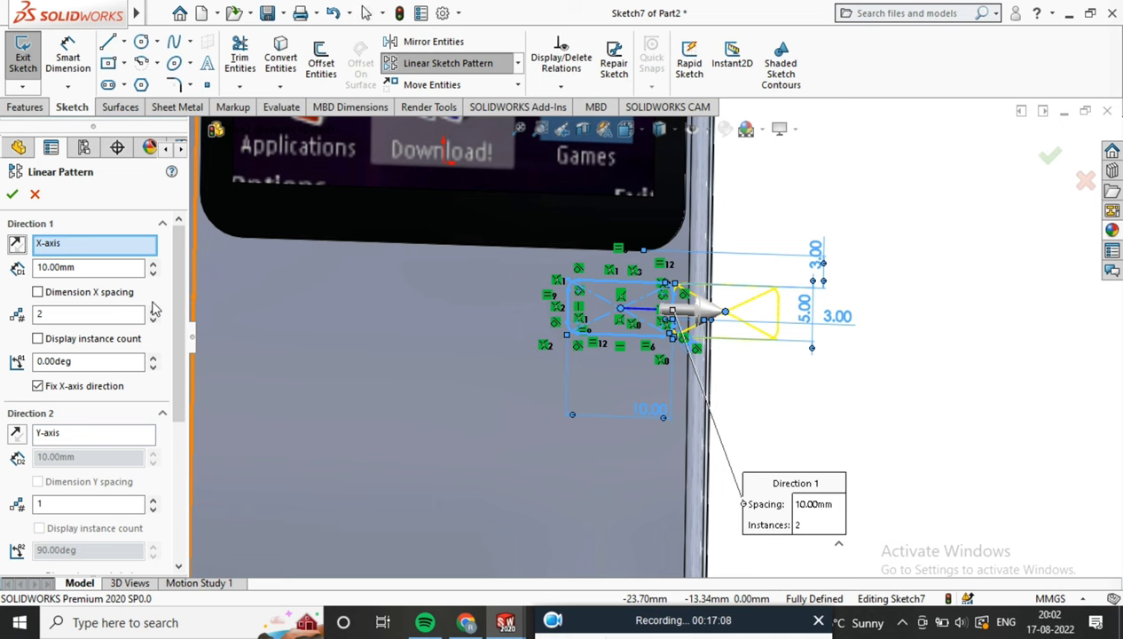
click(16, 244)
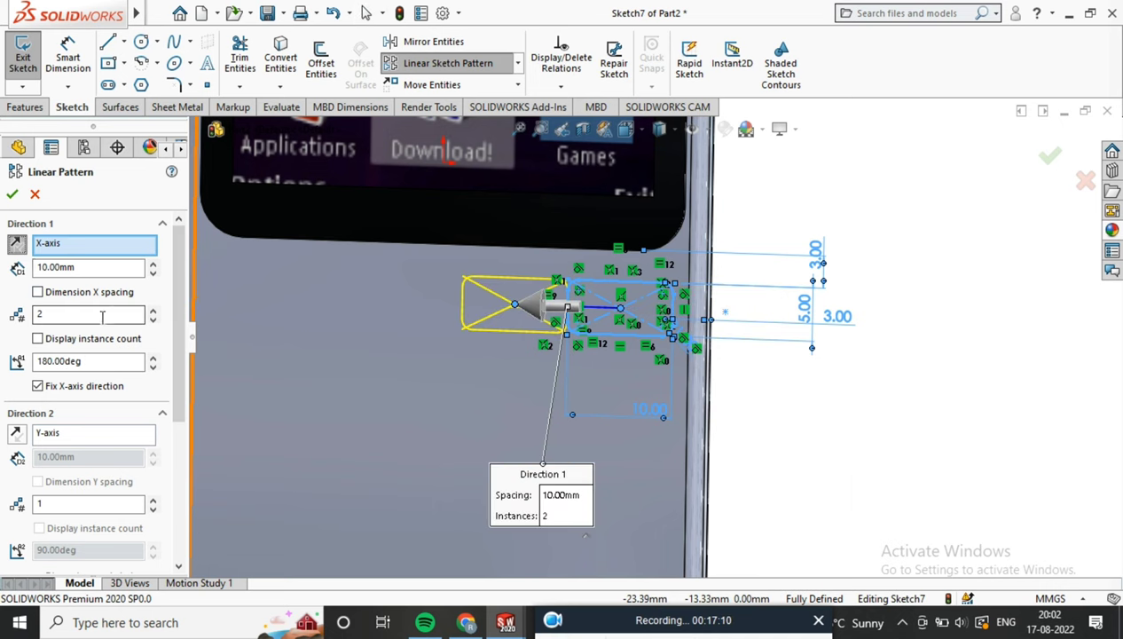
click(79, 270)
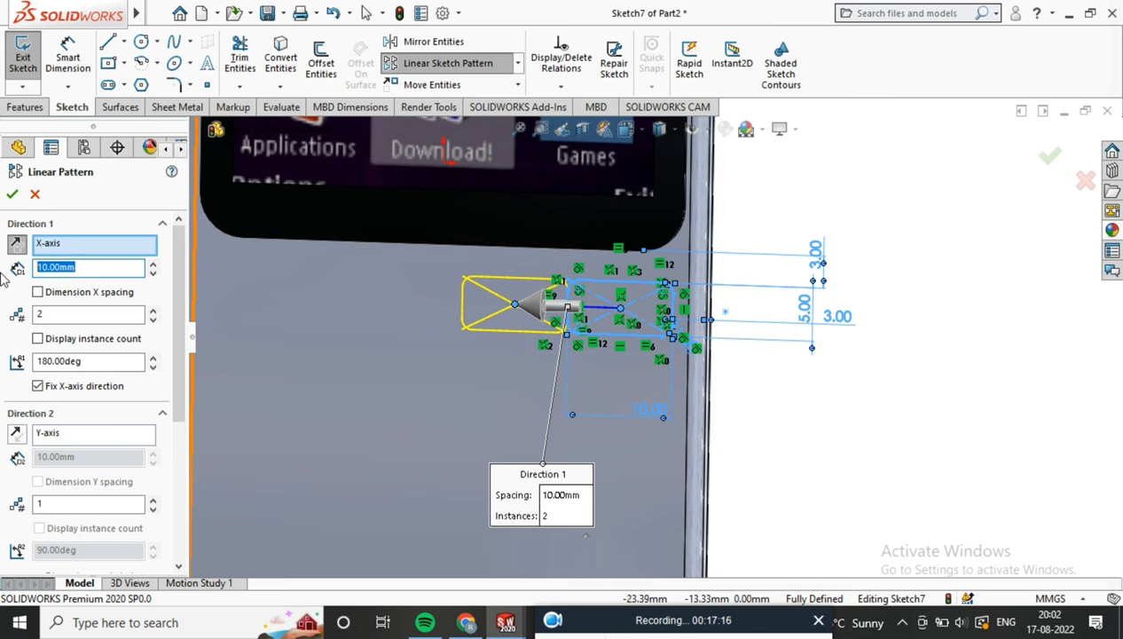
text(12)
key(Return)
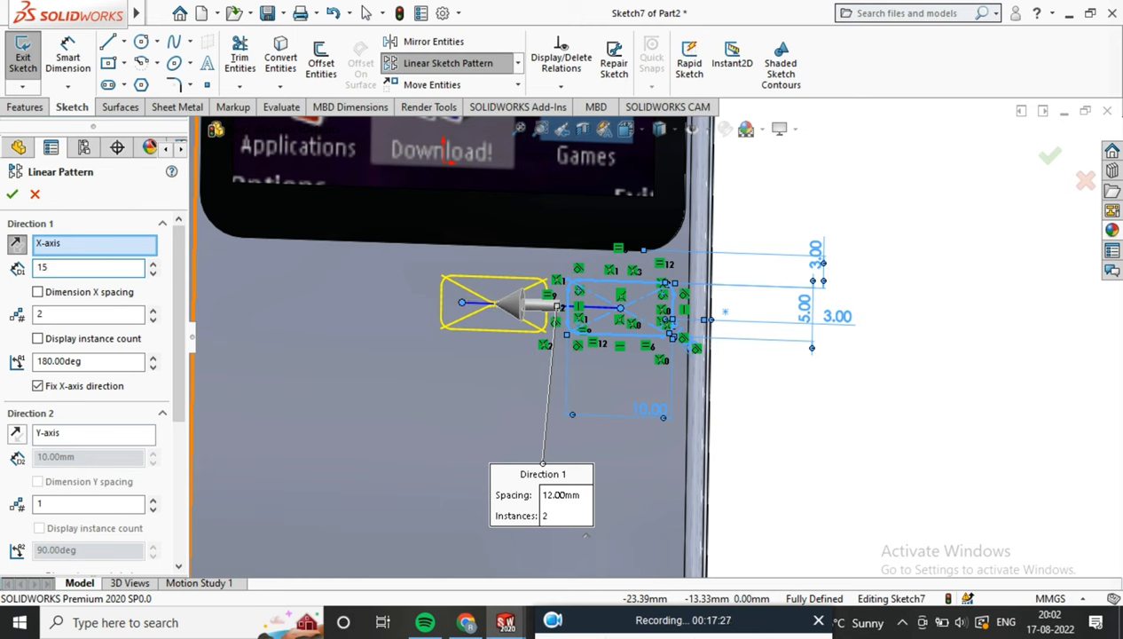
key(Return)
click(153, 312)
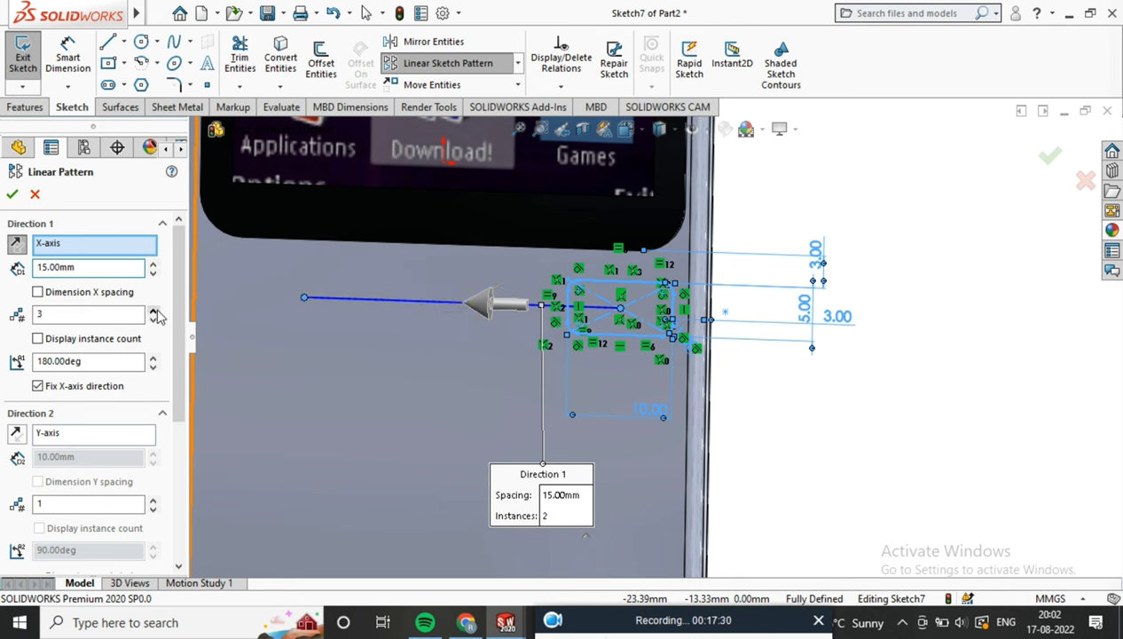
scroll(424, 346, up, 2)
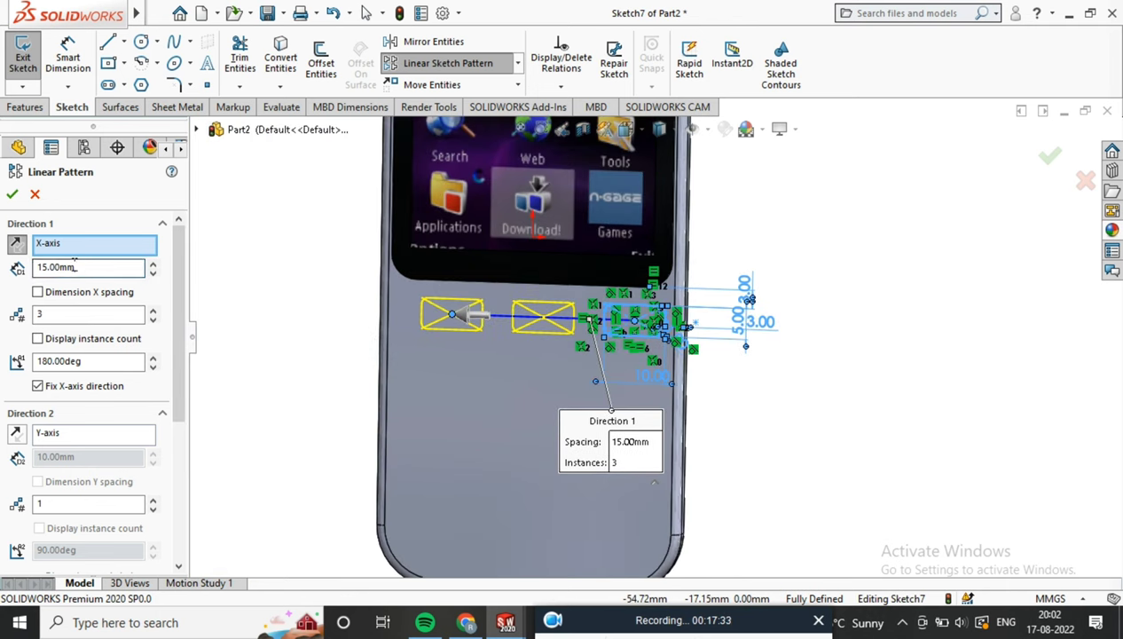
text(16)
key(Return)
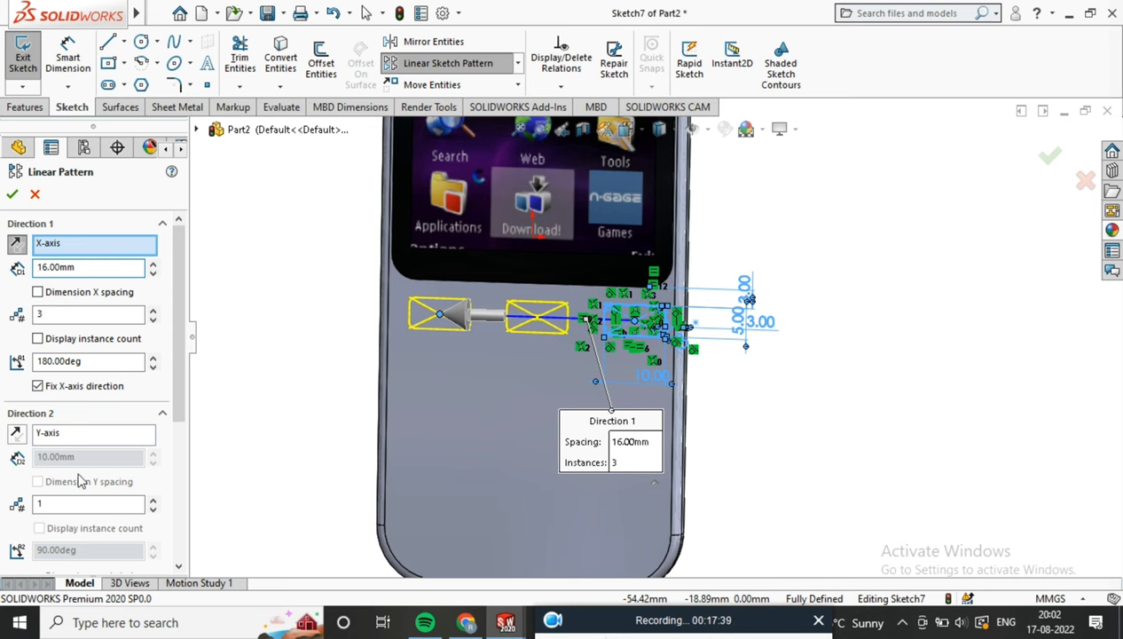
Step: Add a downward 270° direction of 6 rows, 7 mm apart, and confirm the pattern
click(152, 499)
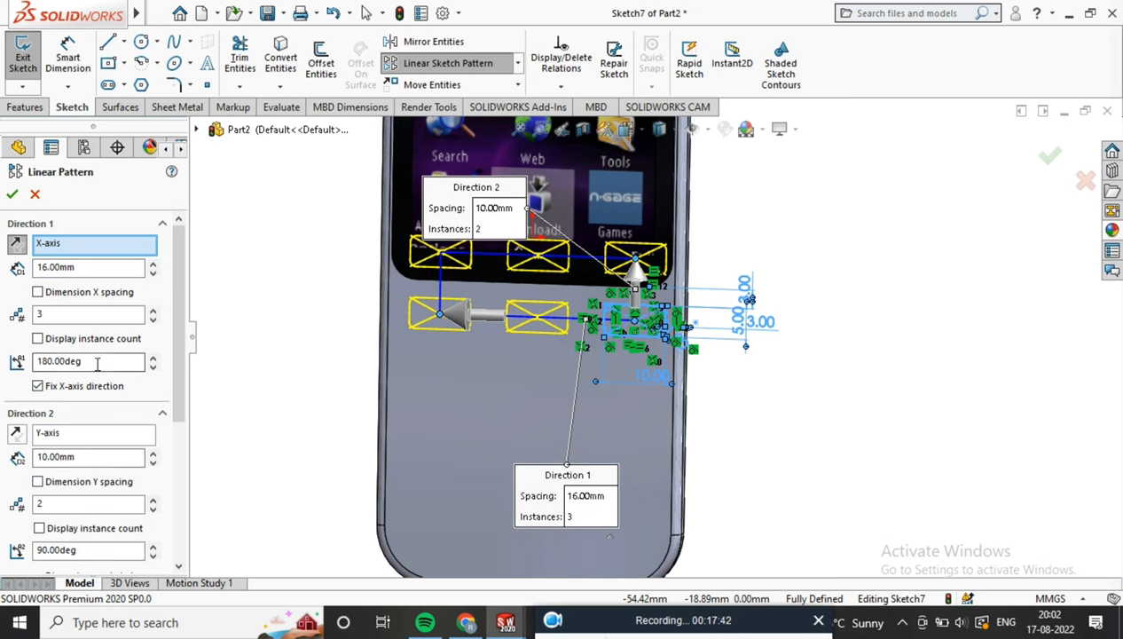
click(15, 435)
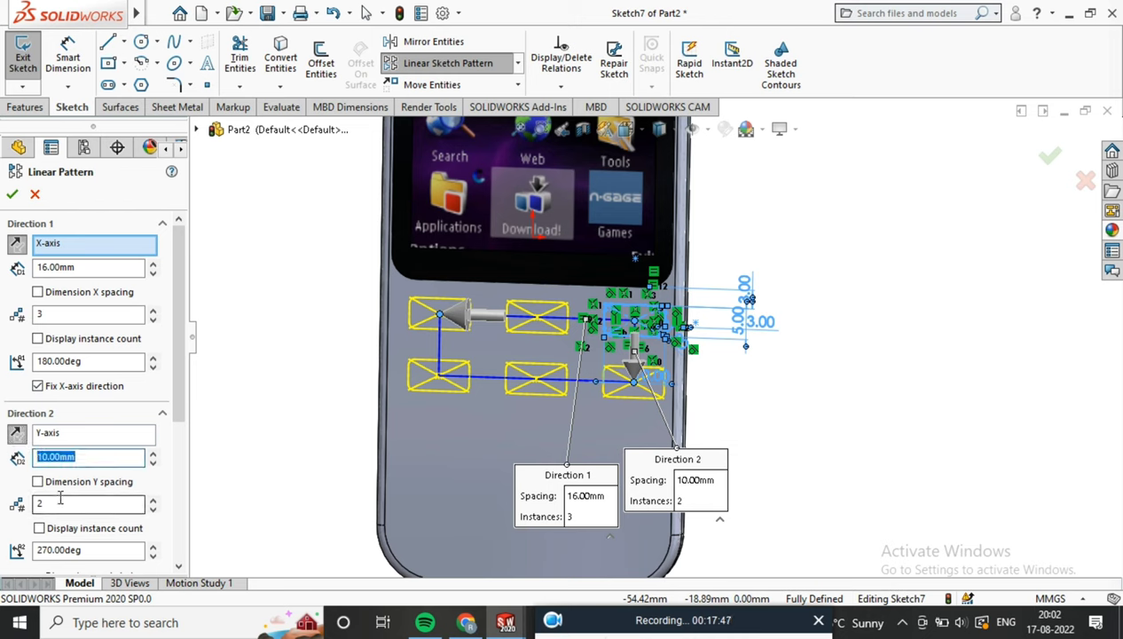
text(10)
text(8)
key(Return)
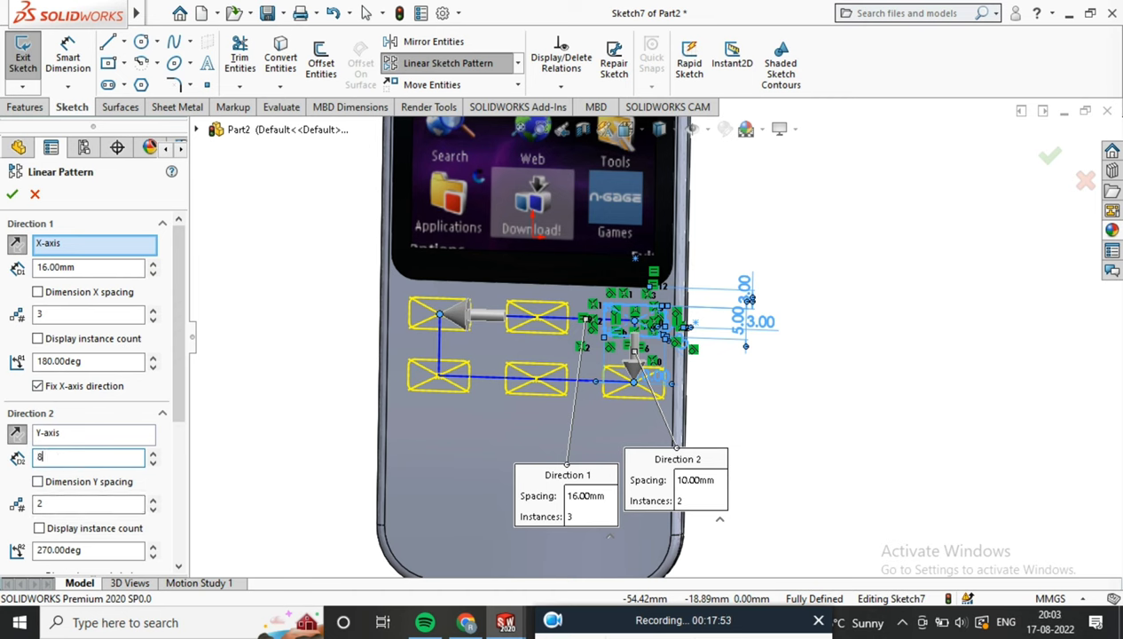
key(Return)
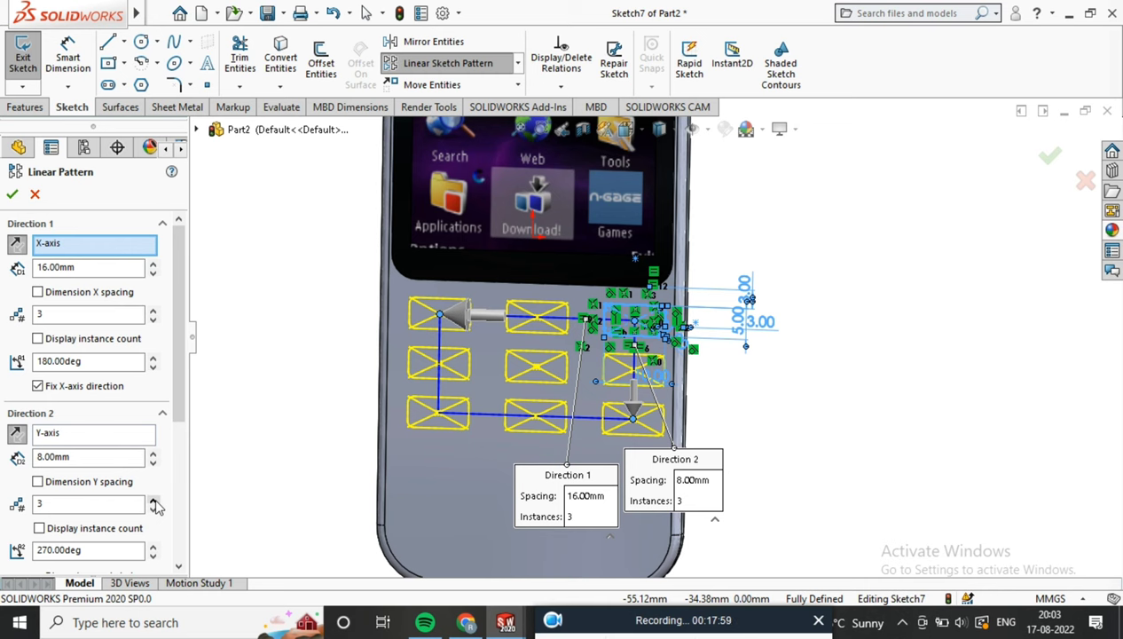
click(155, 502)
click(156, 502)
text(7)
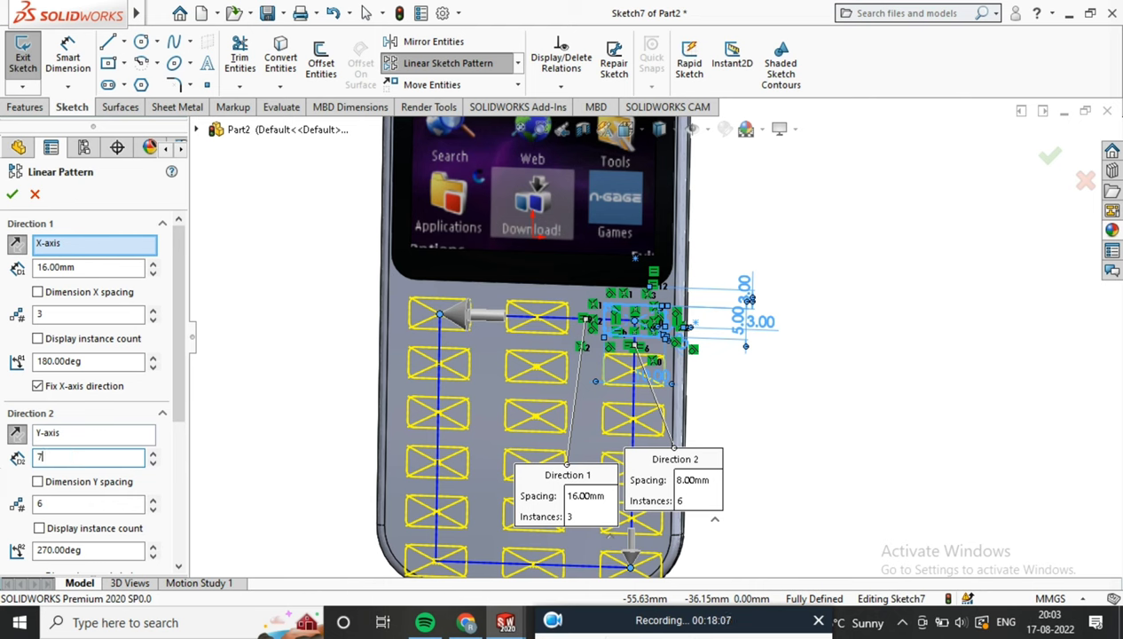
key(Return)
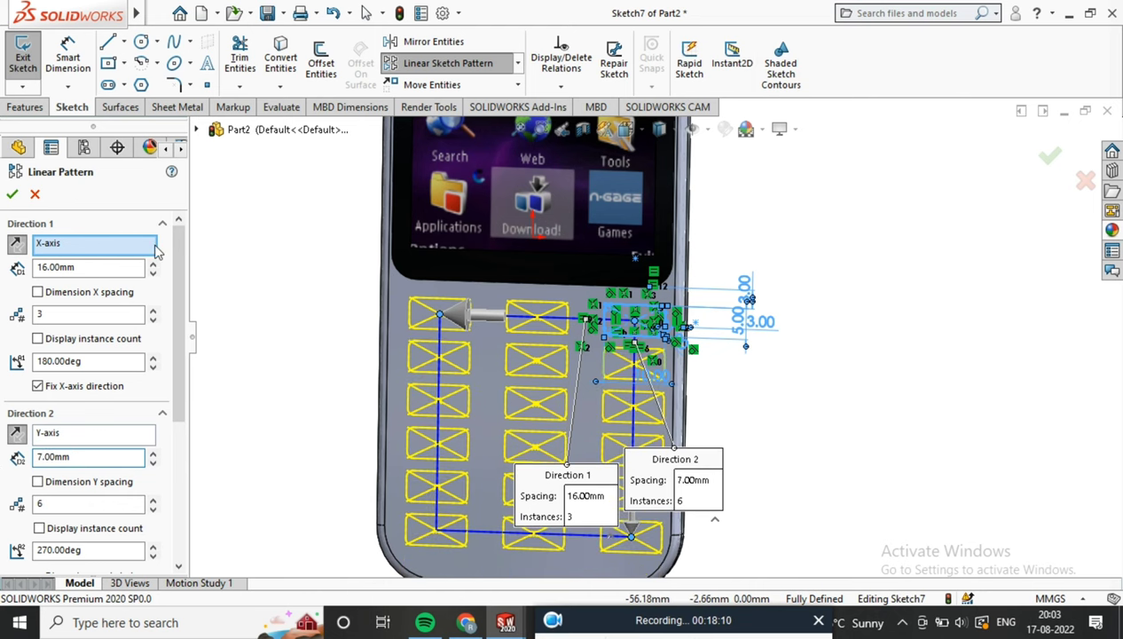
click(12, 195)
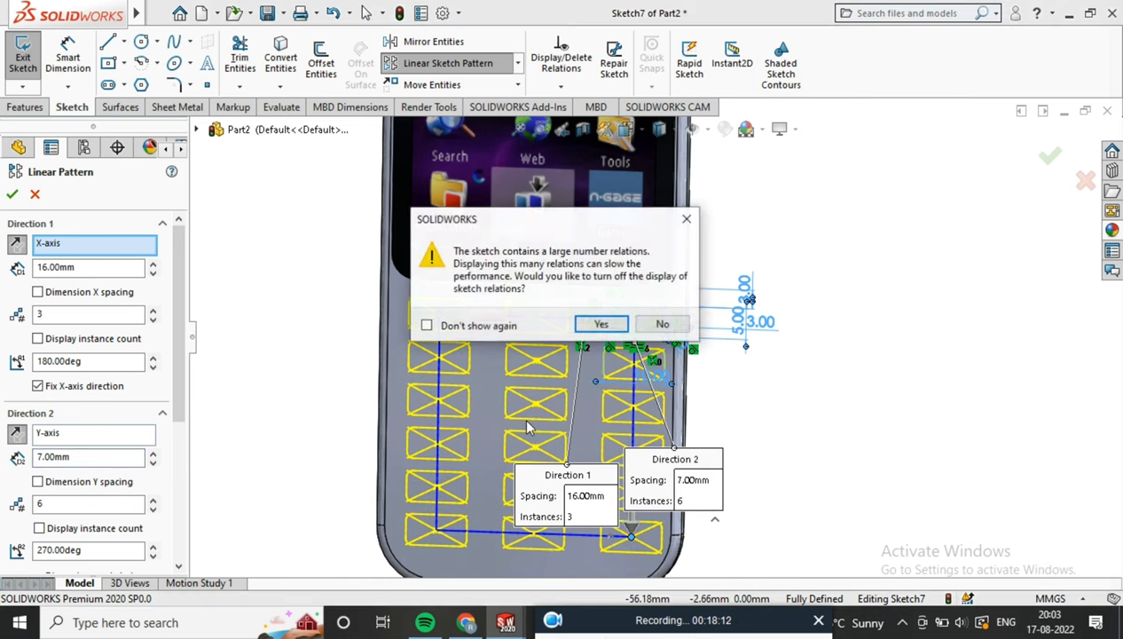
Step: Extrude Sketch7 1.00 mm Blind as Boss-Extrude8, raising the 18 rounded keys
click(597, 323)
middle_drag(692, 355, 40, 155)
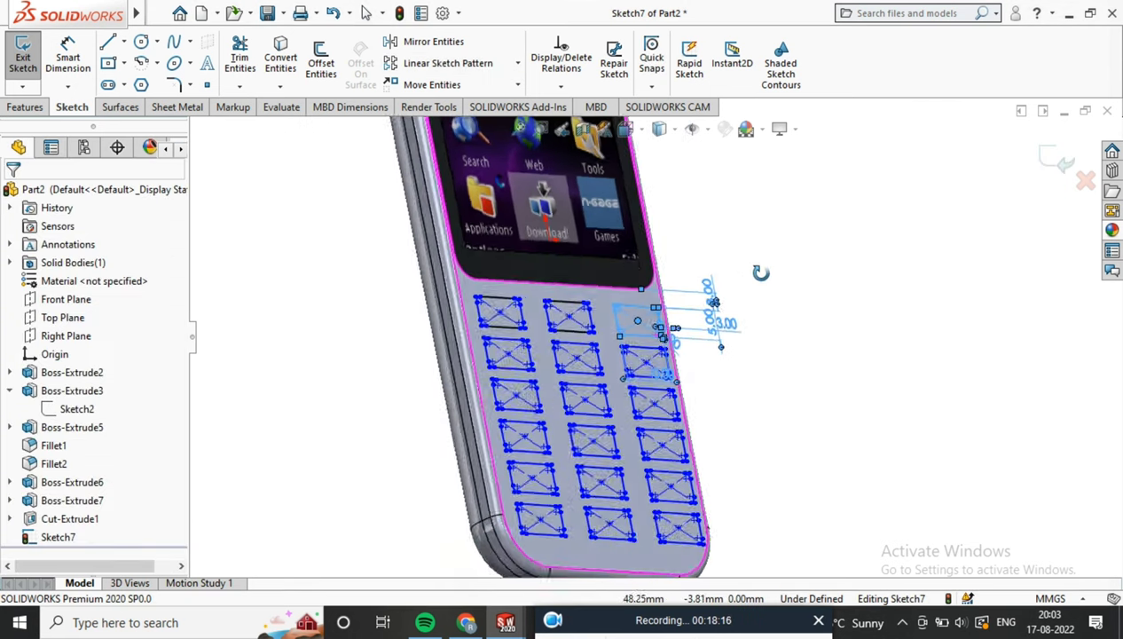
click(24, 110)
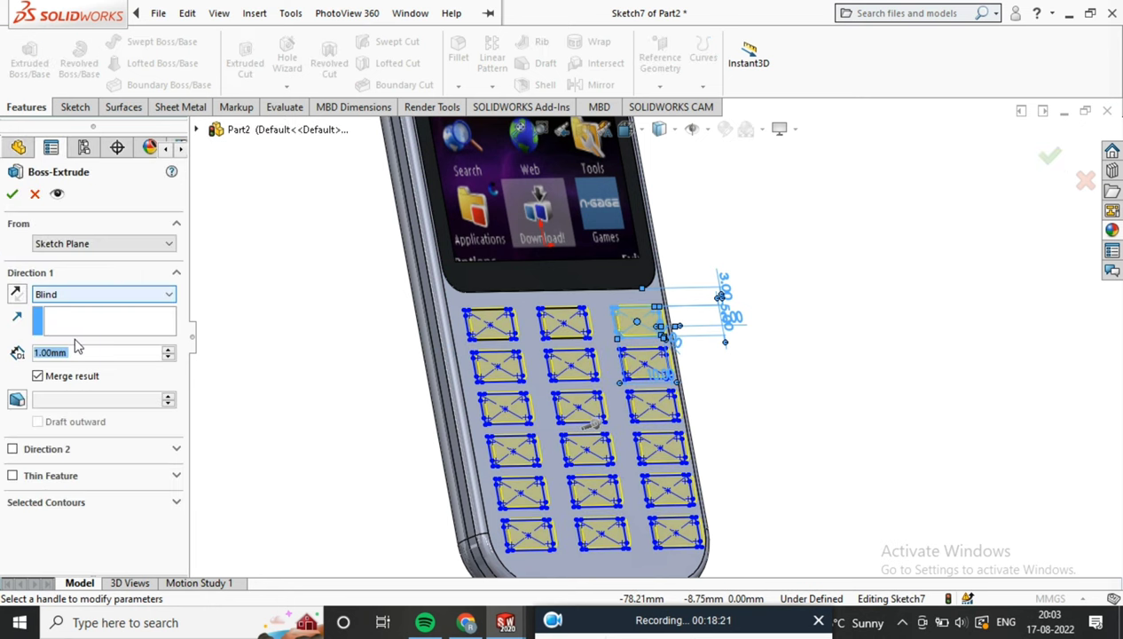
click(11, 194)
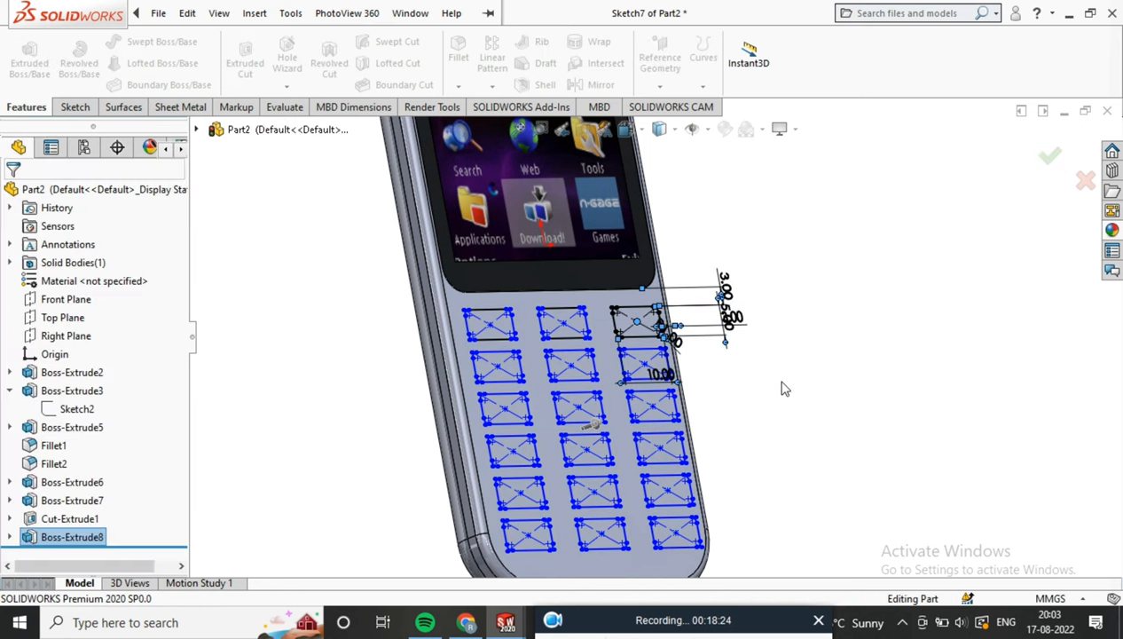
mouse_move(759, 387)
middle_down()
mouse_move(724, 428)
mouse_move(713, 419)
middle_up()
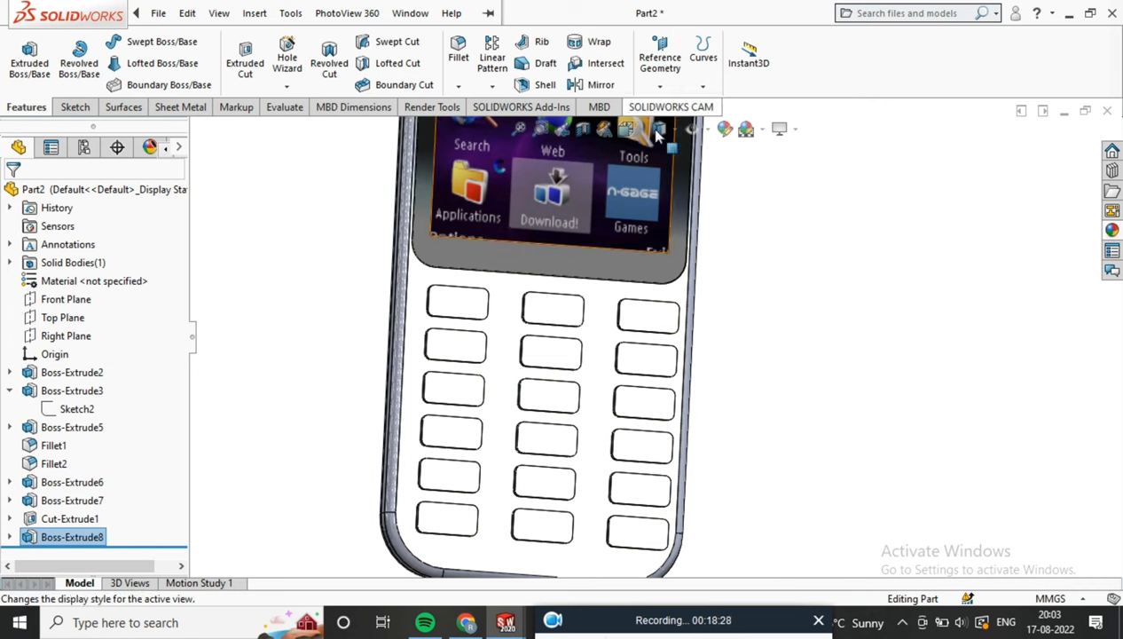
click(463, 55)
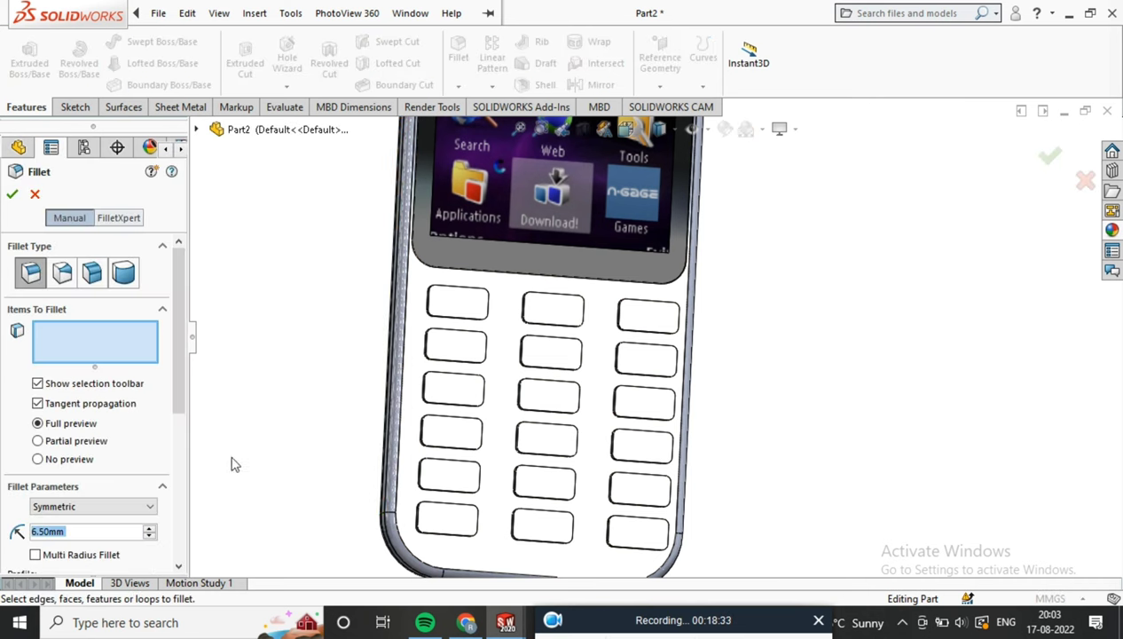
Step: Set a 1 mm fillet radius and pick the left-column key top faces
text(1)
click(452, 310)
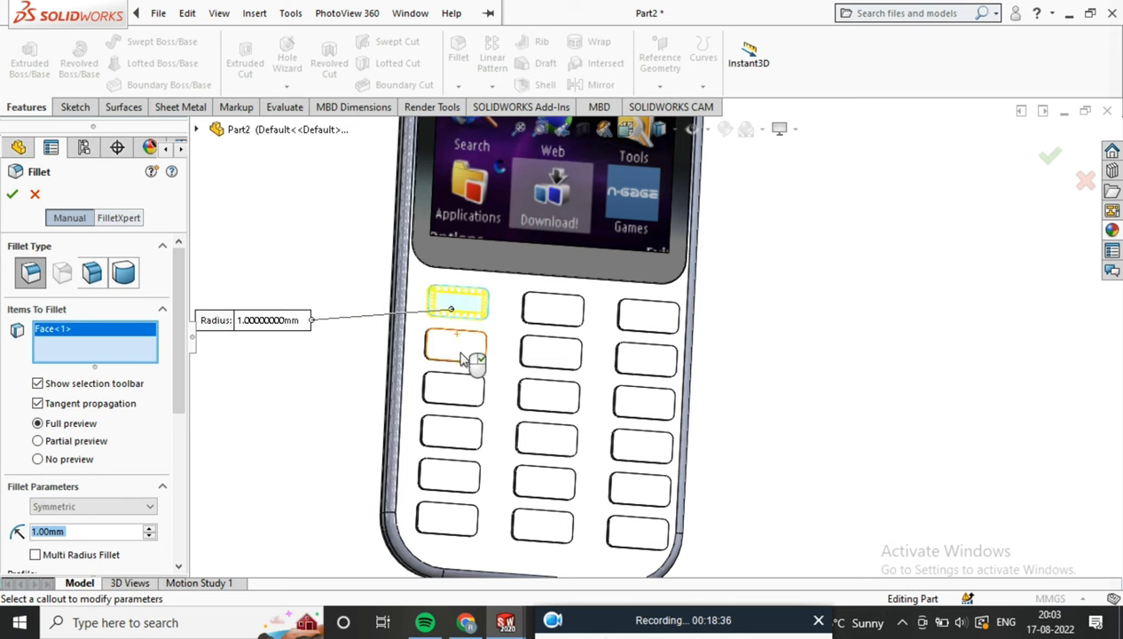
click(461, 356)
click(470, 390)
click(470, 435)
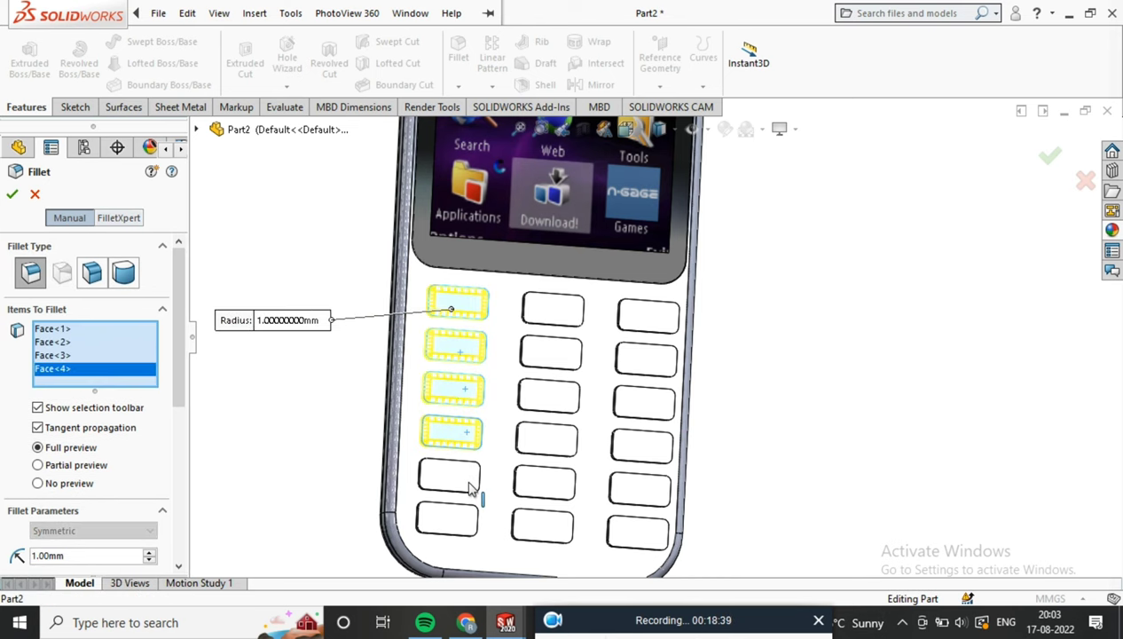
click(463, 483)
click(454, 475)
click(479, 493)
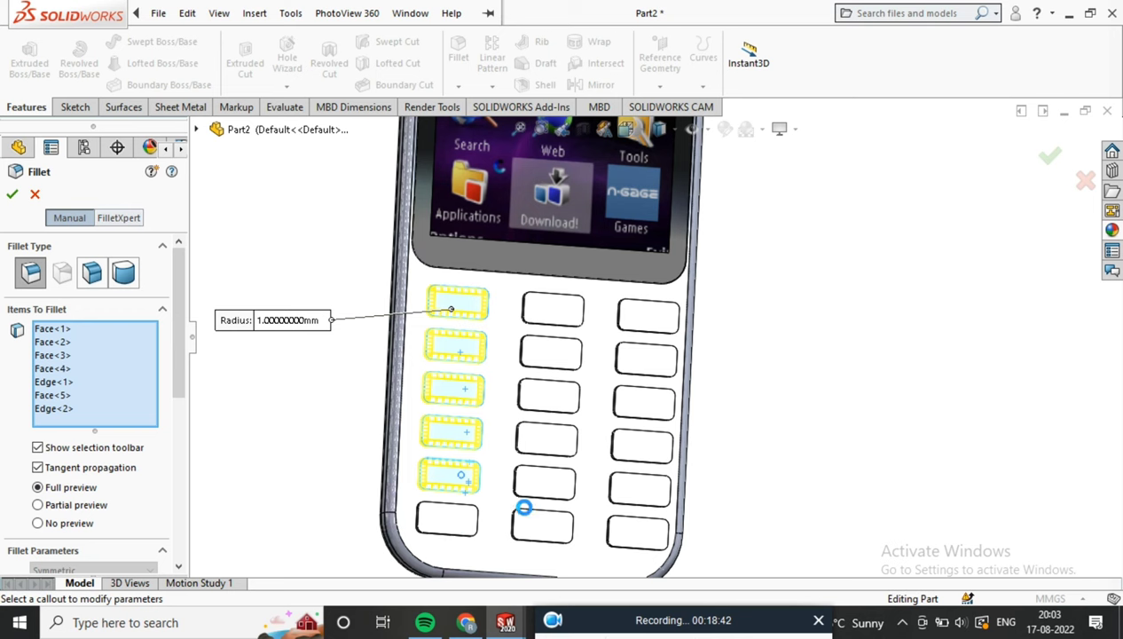
click(543, 525)
Step: Add the middle-column key faces to the 1 mm fillet
click(545, 486)
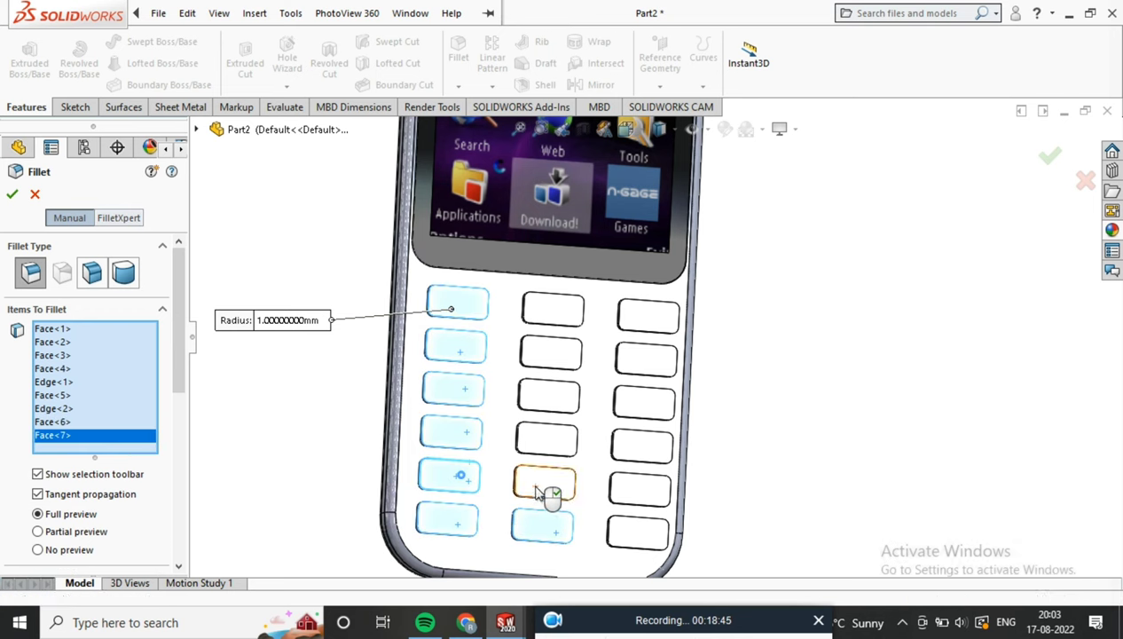
click(544, 448)
click(550, 395)
click(552, 353)
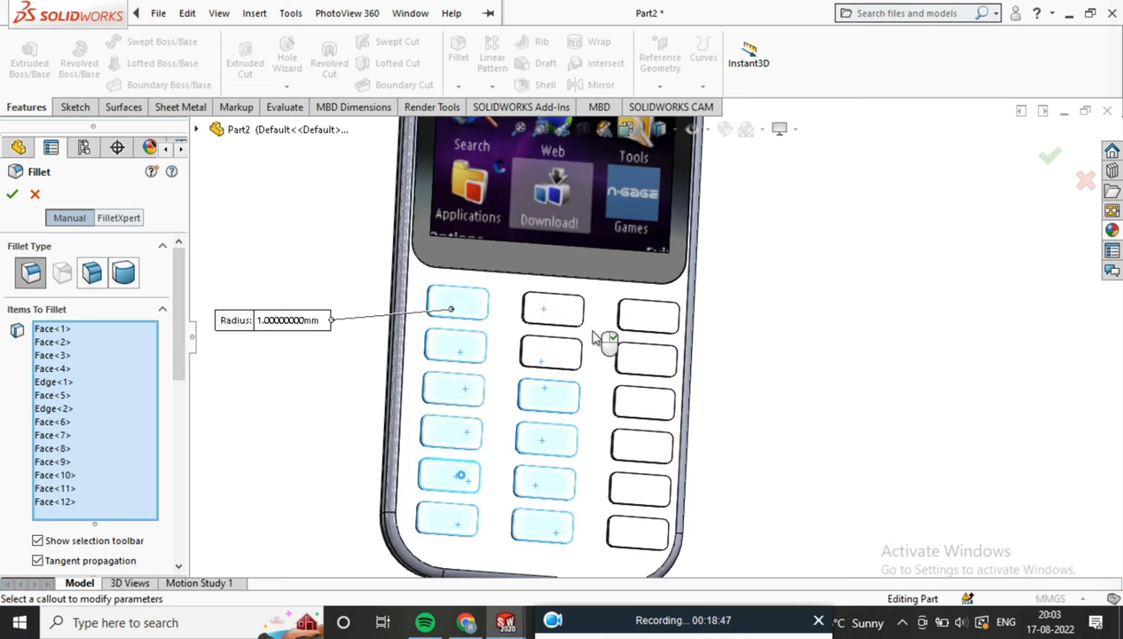
click(553, 310)
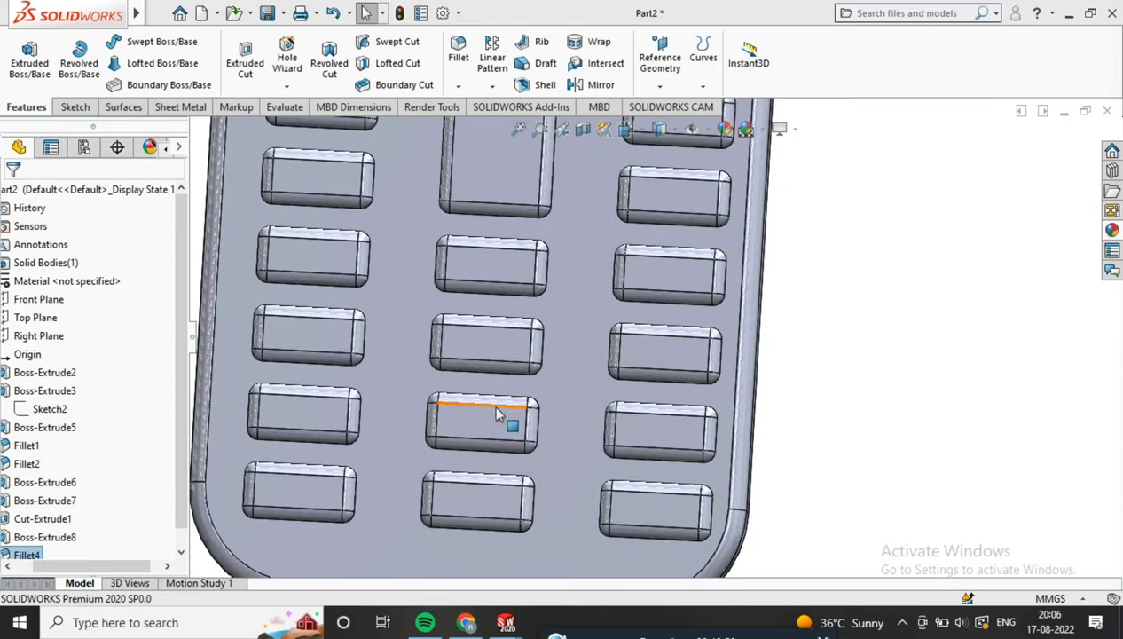
scroll(726, 319, up, 2)
mouse_move(726, 319)
middle_down()
mouse_move(718, 216)
mouse_move(768, 393)
middle_up()
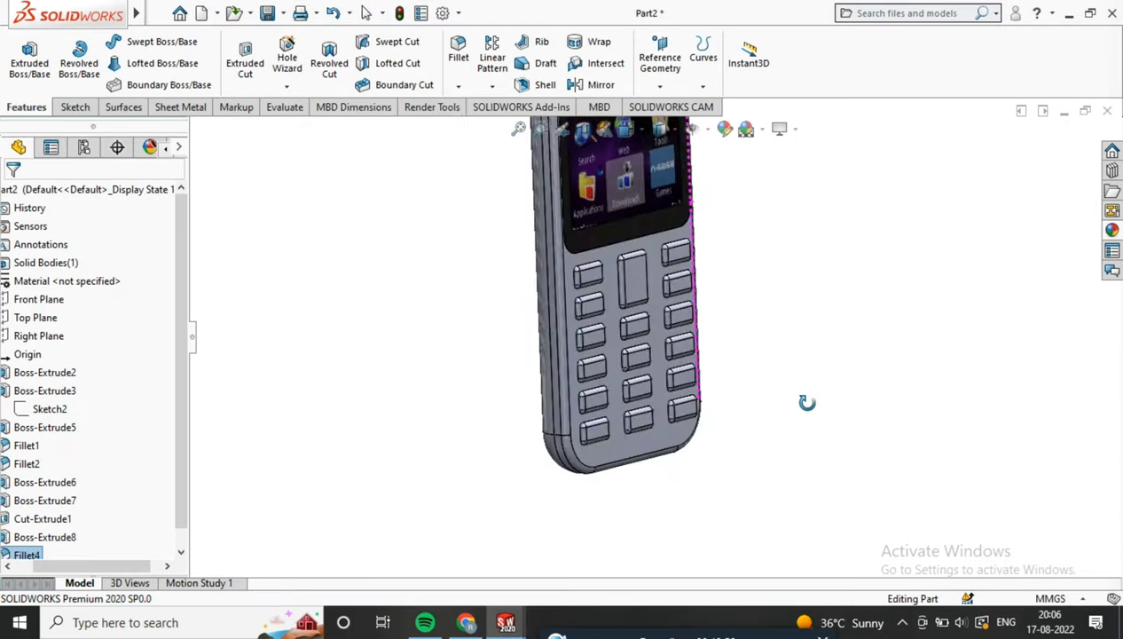
scroll(768, 393, up, 2)
middle_drag(716, 359, 685, 357)
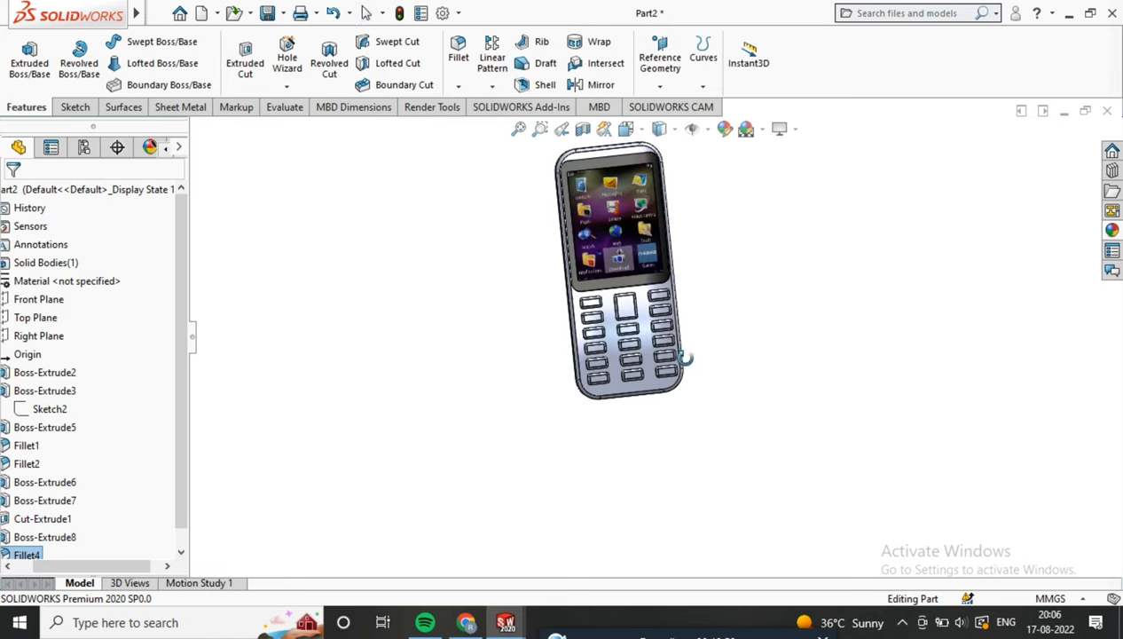
Step: Give the Fillet4 button edges a black appearance
click(31, 555)
click(725, 129)
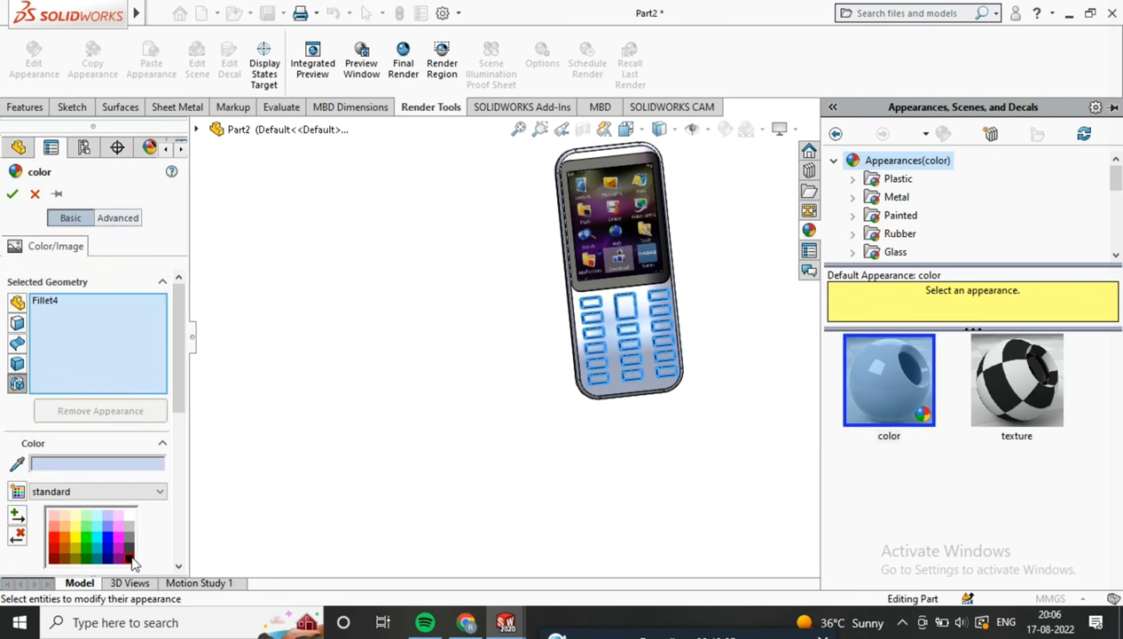
click(129, 557)
click(12, 194)
Step: Colour the phone's front face with a light grey appearance
scroll(717, 263, down, 3)
middle_drag(717, 258, 698, 275)
scroll(698, 275, down, 3)
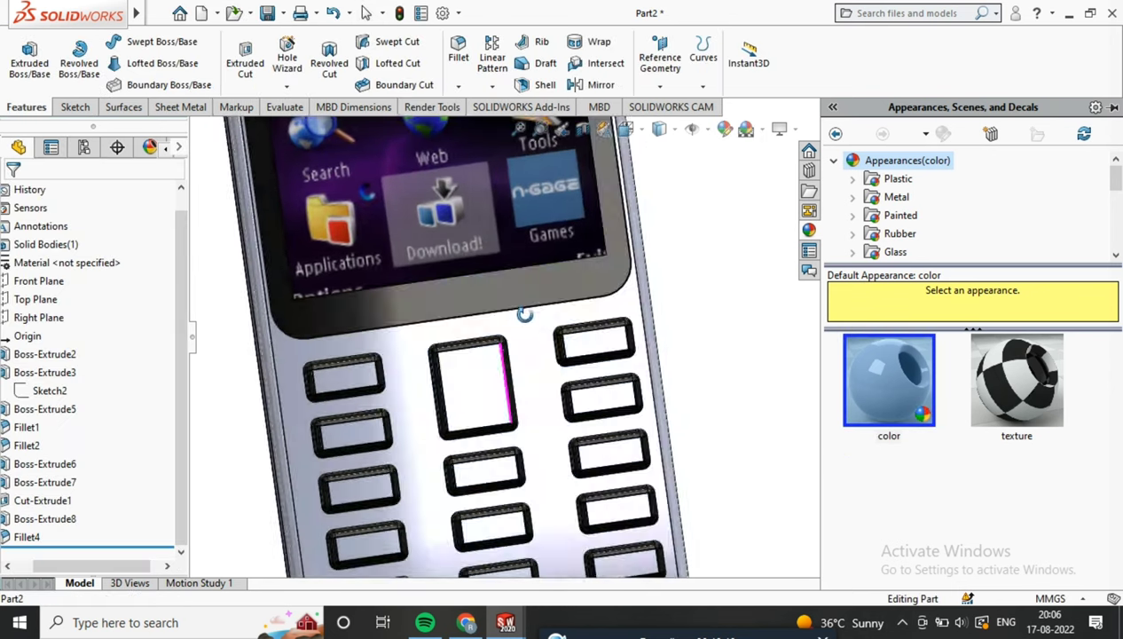
scroll(524, 345, down, 2)
click(489, 312)
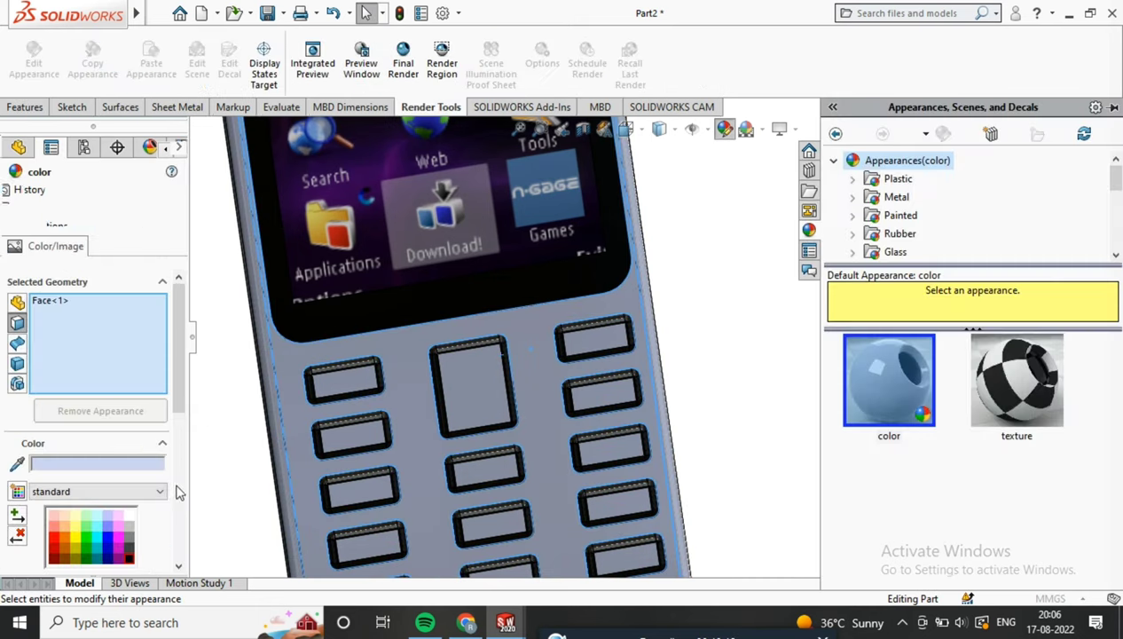
click(129, 518)
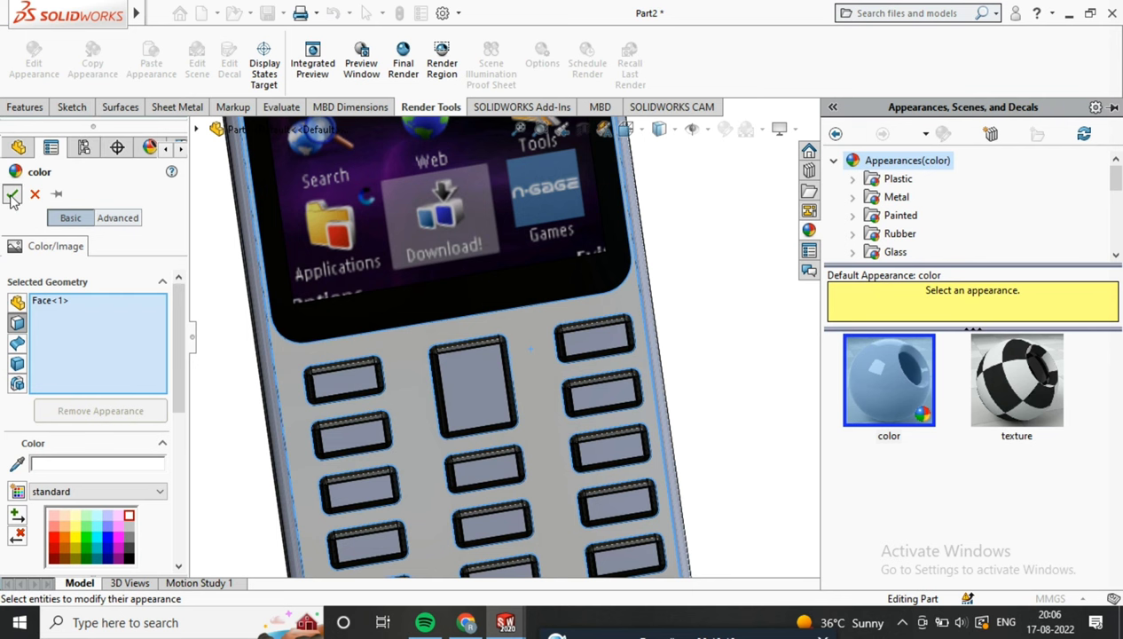
click(11, 194)
key(ctrl+1)
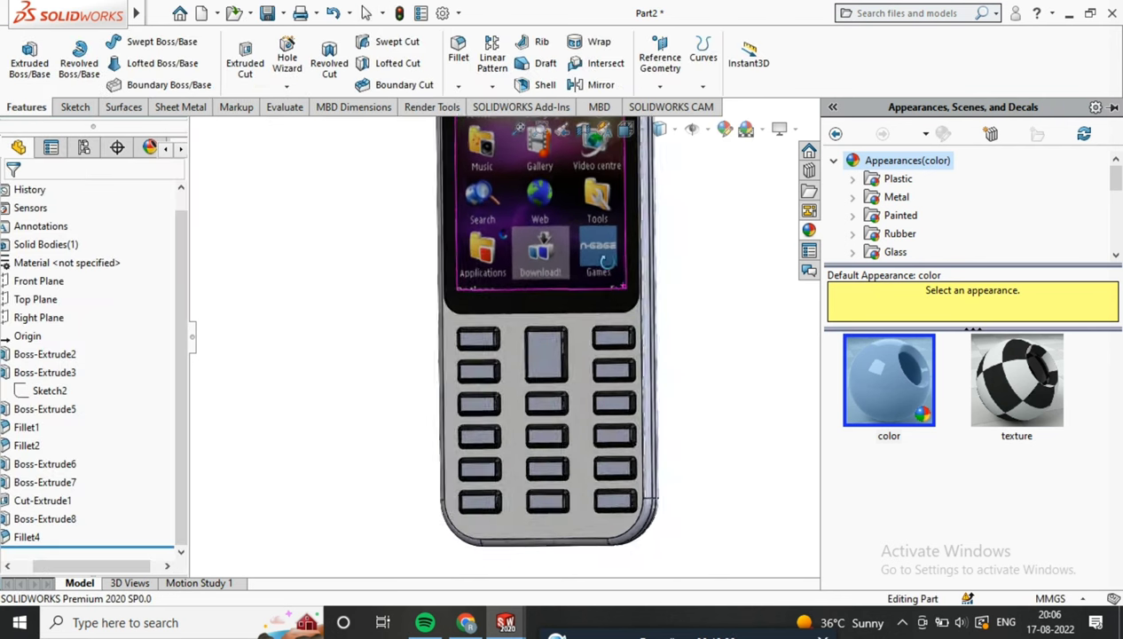
drag(888, 380, 566, 322)
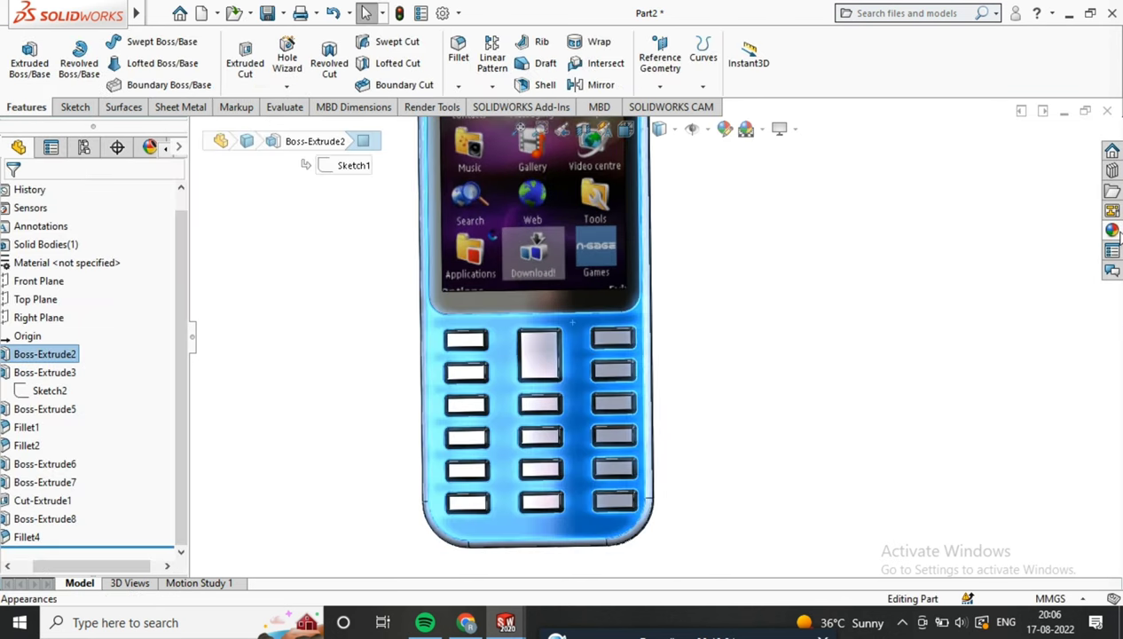
Step: Drag the Lights > LED > White LED appearance onto the phone body
click(1112, 230)
scroll(887, 232, down, 2)
click(852, 197)
click(909, 216)
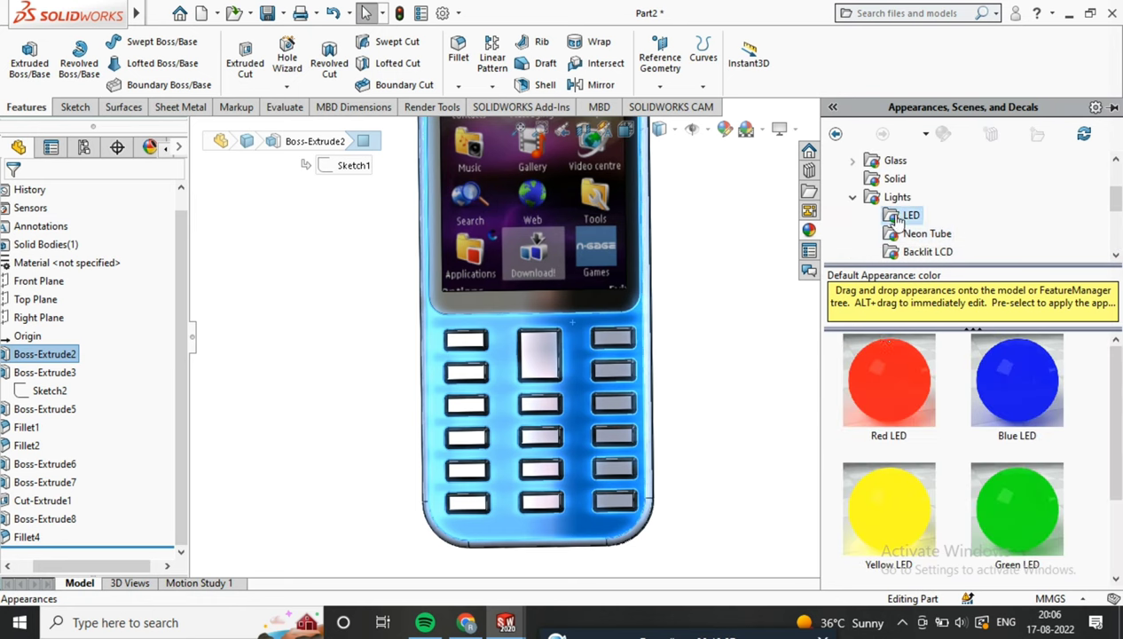
scroll(865, 399, down, 2)
drag(858, 493, 497, 337)
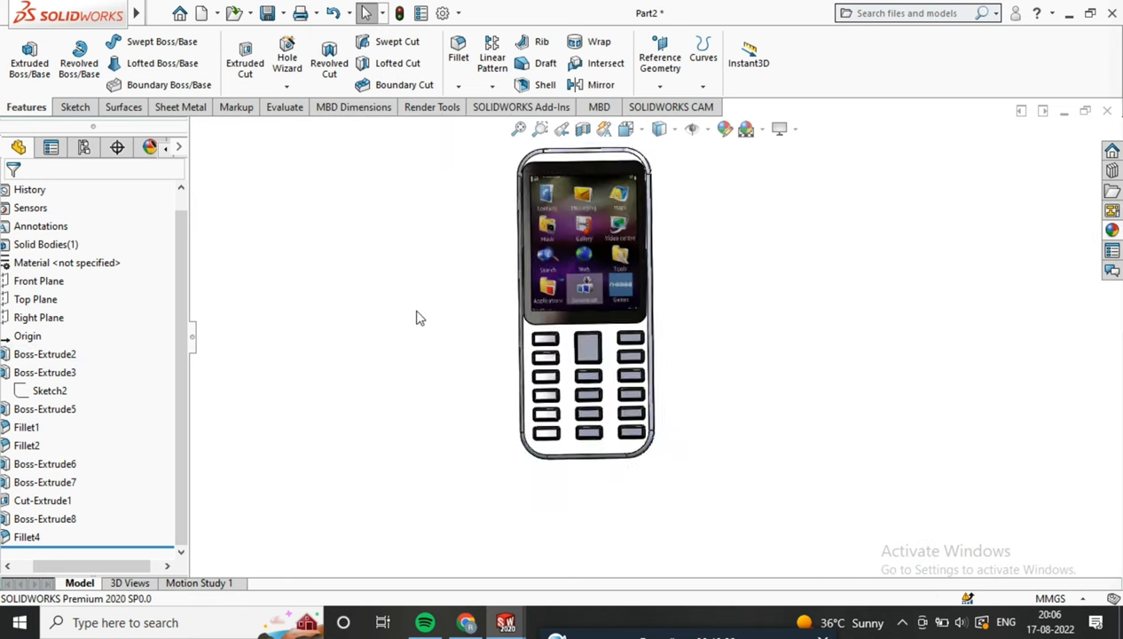
mouse_move(642, 246)
middle_down()
mouse_move(652, 305)
mouse_move(677, 351)
mouse_move(669, 233)
mouse_move(718, 217)
mouse_move(649, 261)
mouse_move(498, 282)
middle_up()
scroll(637, 340, down, 3)
scroll(674, 337, up, 3)
scroll(618, 321, down, 2)
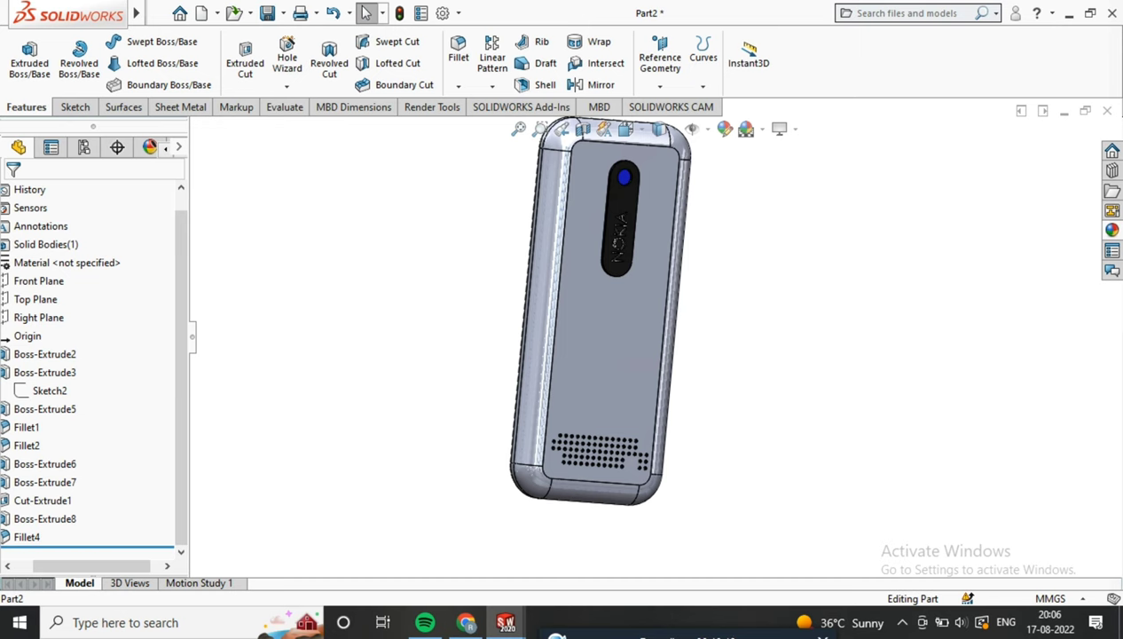
click(583, 353)
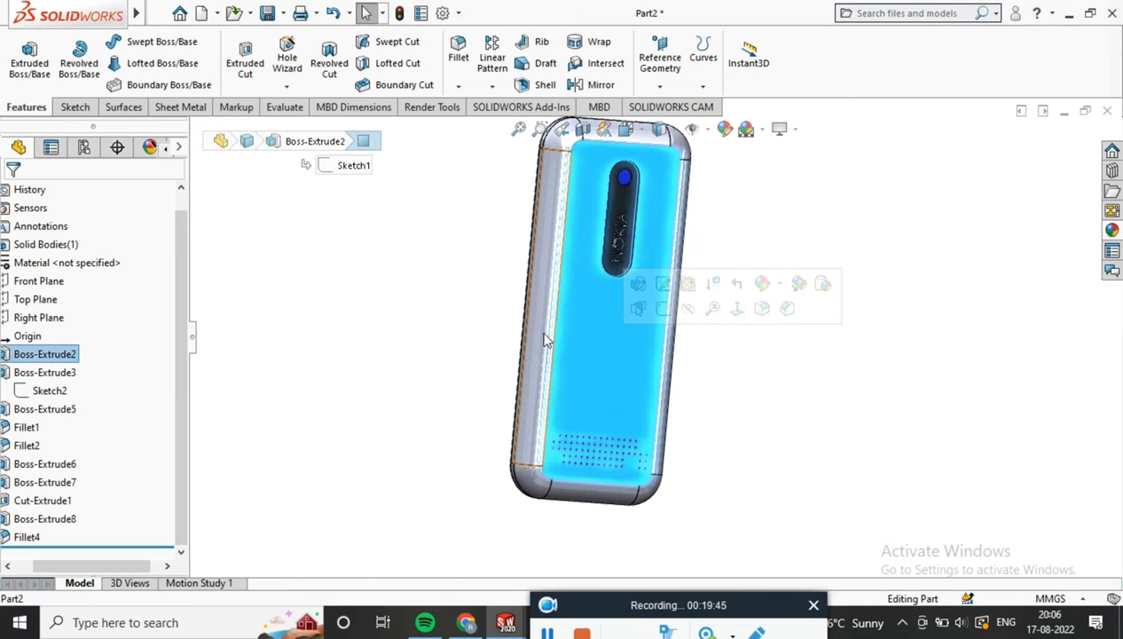
scroll(576, 177, down, 3)
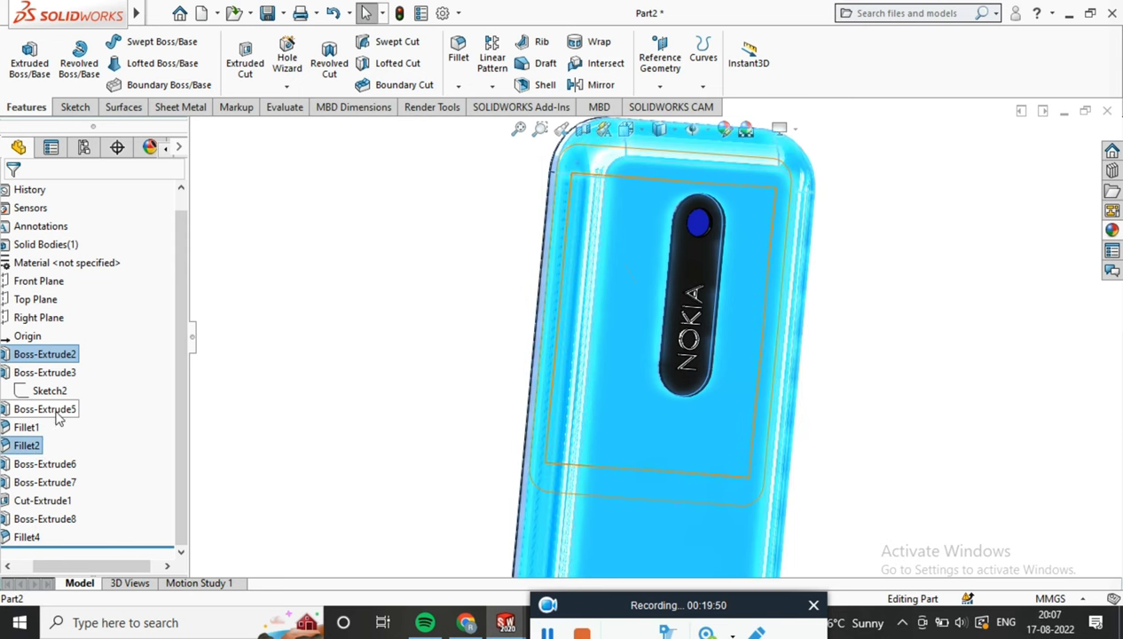
middle_drag(426, 313, 405, 262)
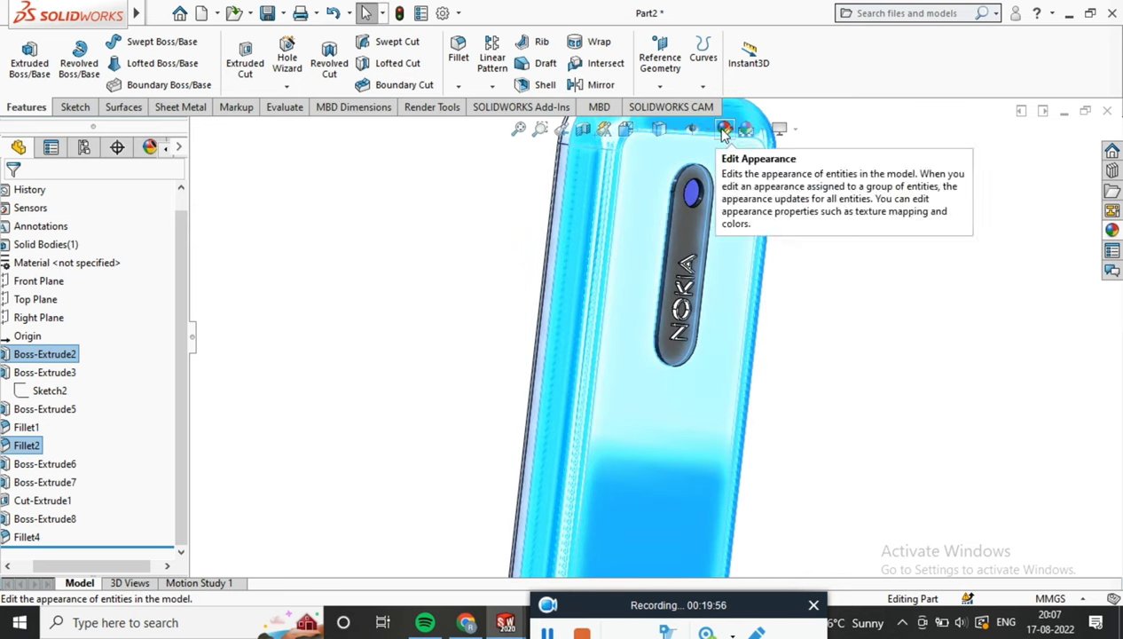
Step: Apply the green swatch to the selected back faces and Fillet2 edge
click(724, 132)
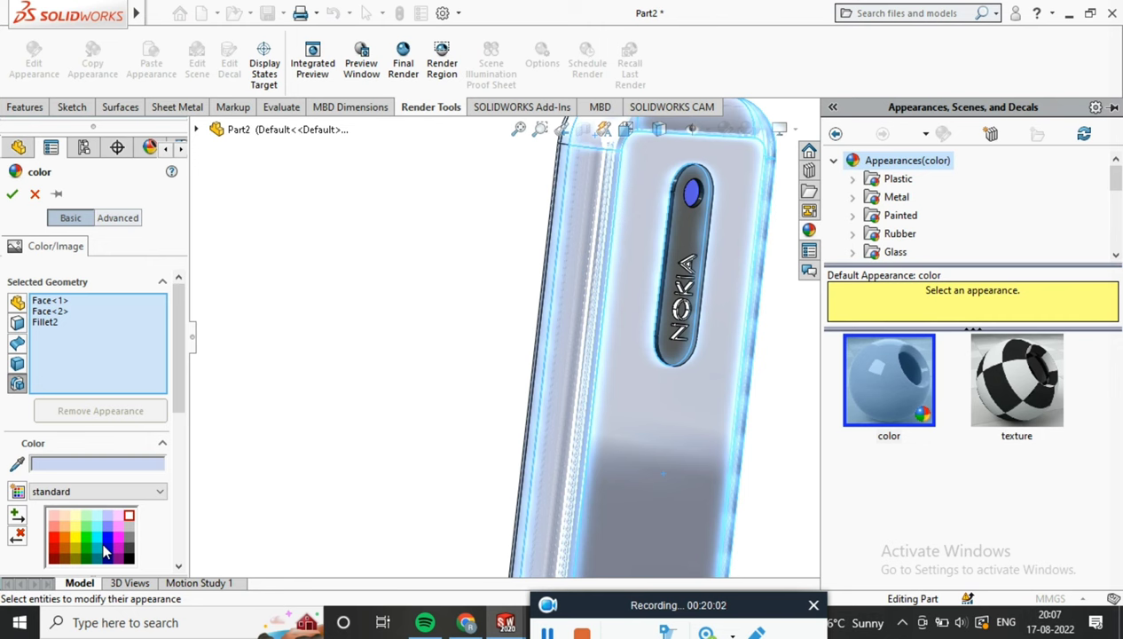
click(82, 536)
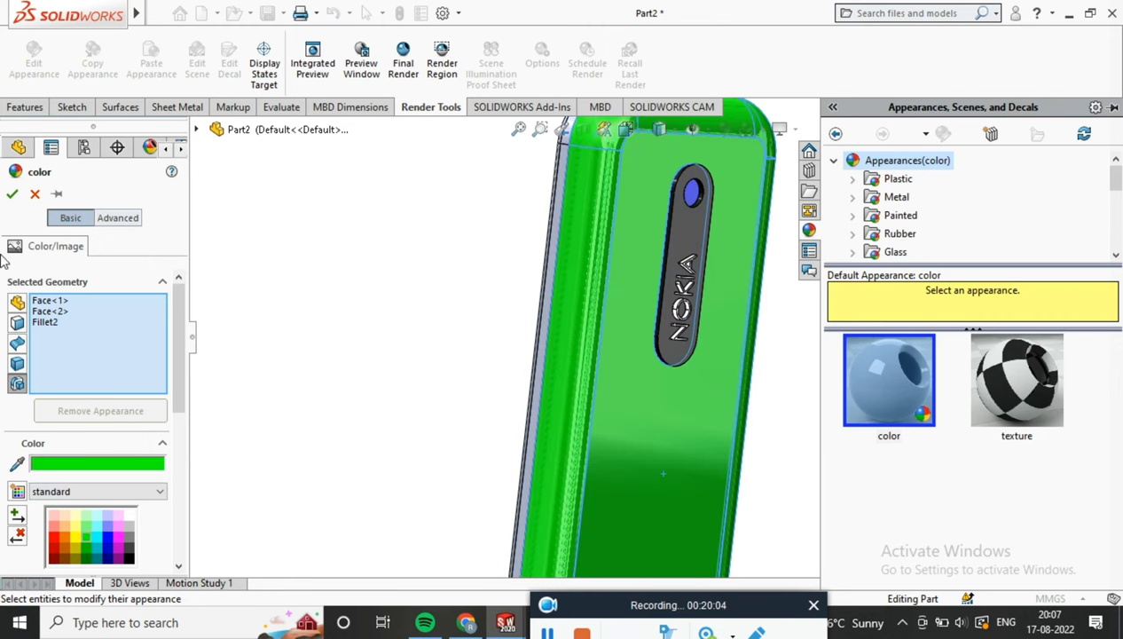
click(12, 195)
key(ctrl+7)
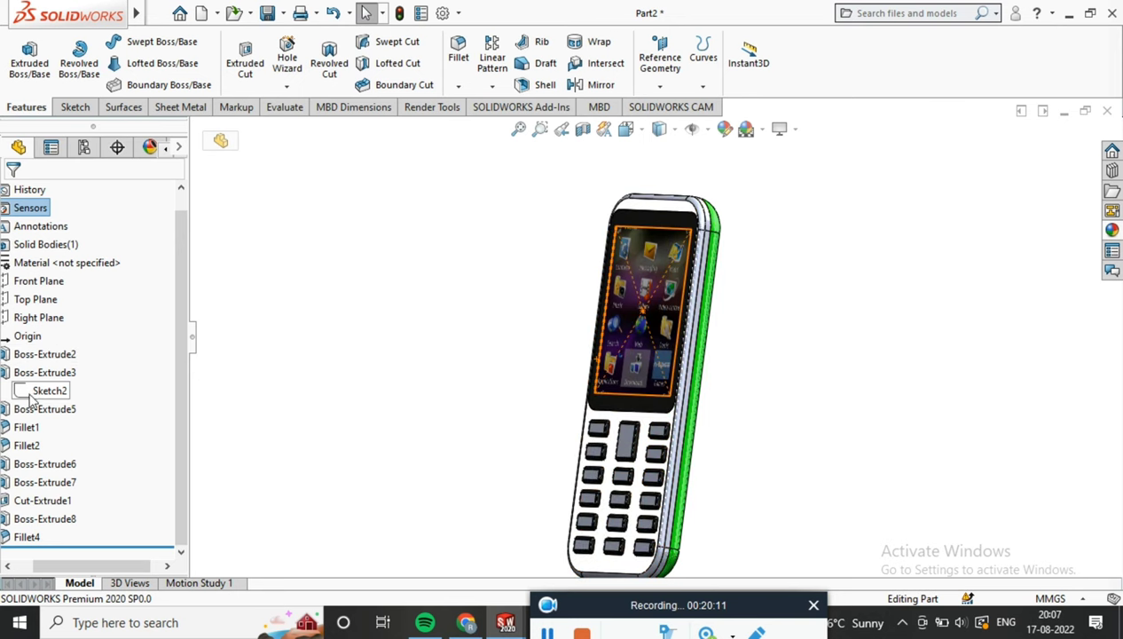
Step: Colour the phone's front rounded edge, Fillet1, green
click(22, 427)
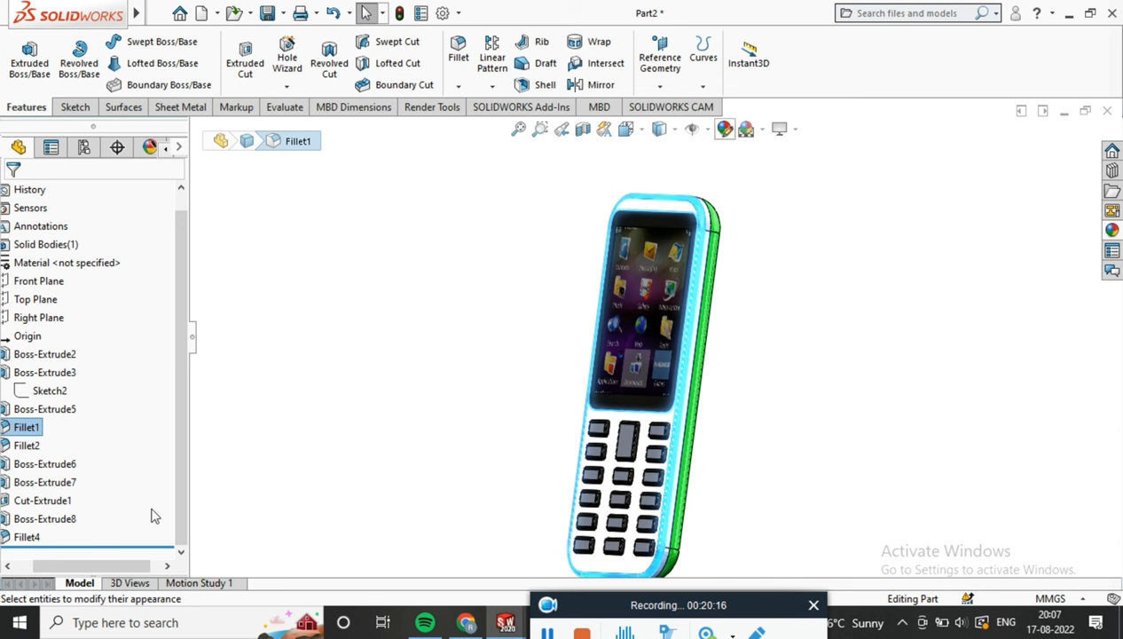
click(88, 537)
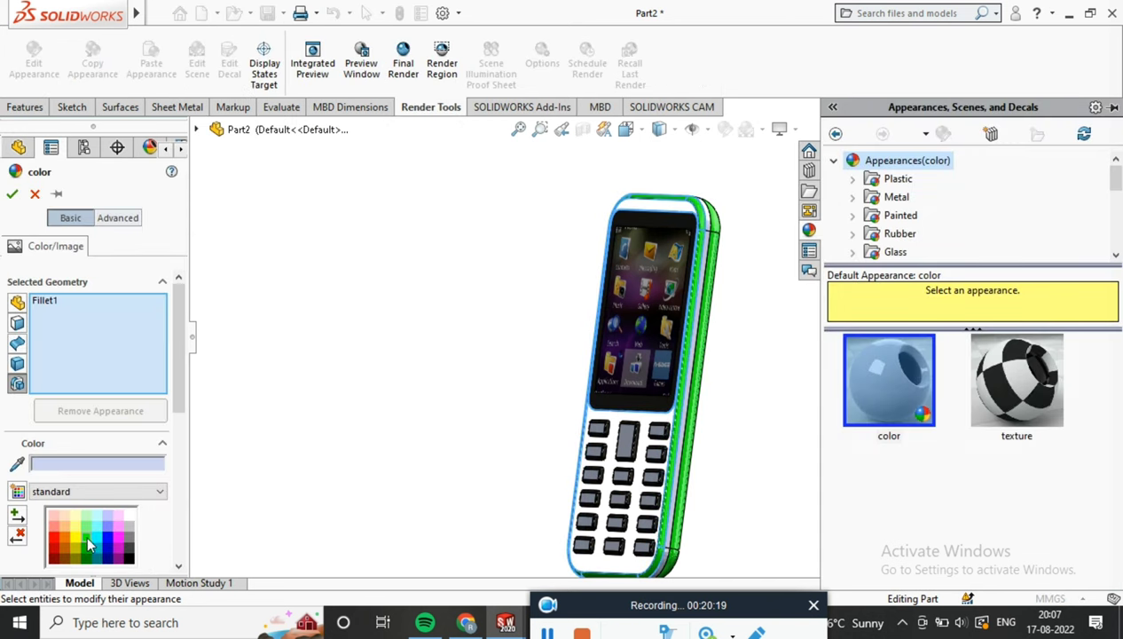
click(12, 194)
Step: Turn the phone to a side view and select the tall centre key's face
mouse_move(337, 257)
middle_down()
mouse_move(376, 259)
mouse_move(712, 482)
mouse_move(734, 459)
middle_up()
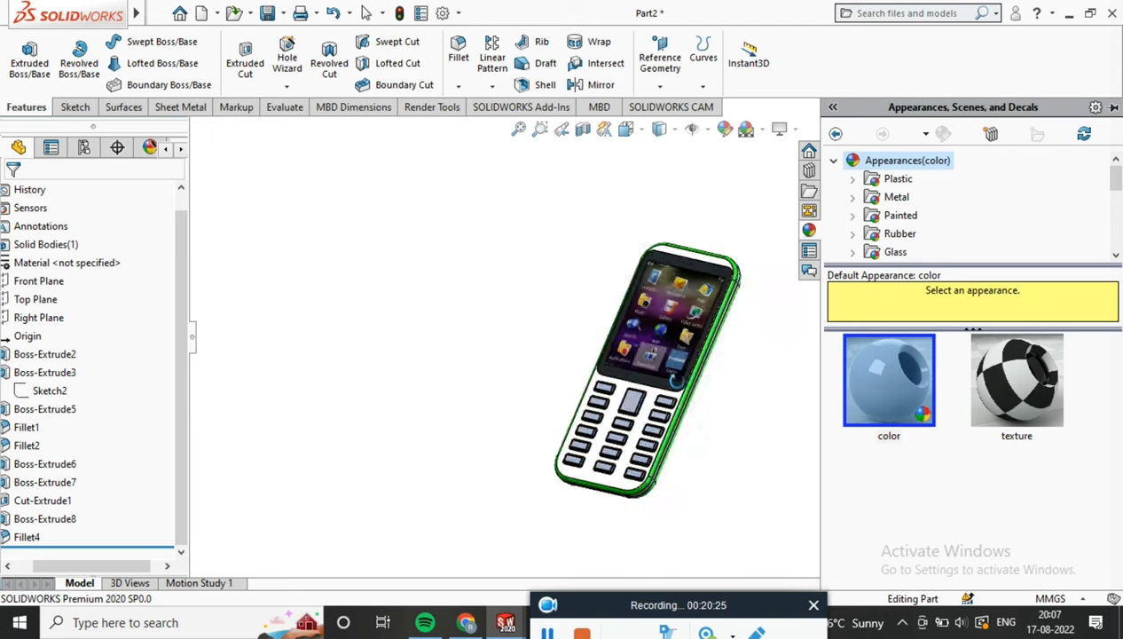
scroll(717, 430, down, 3)
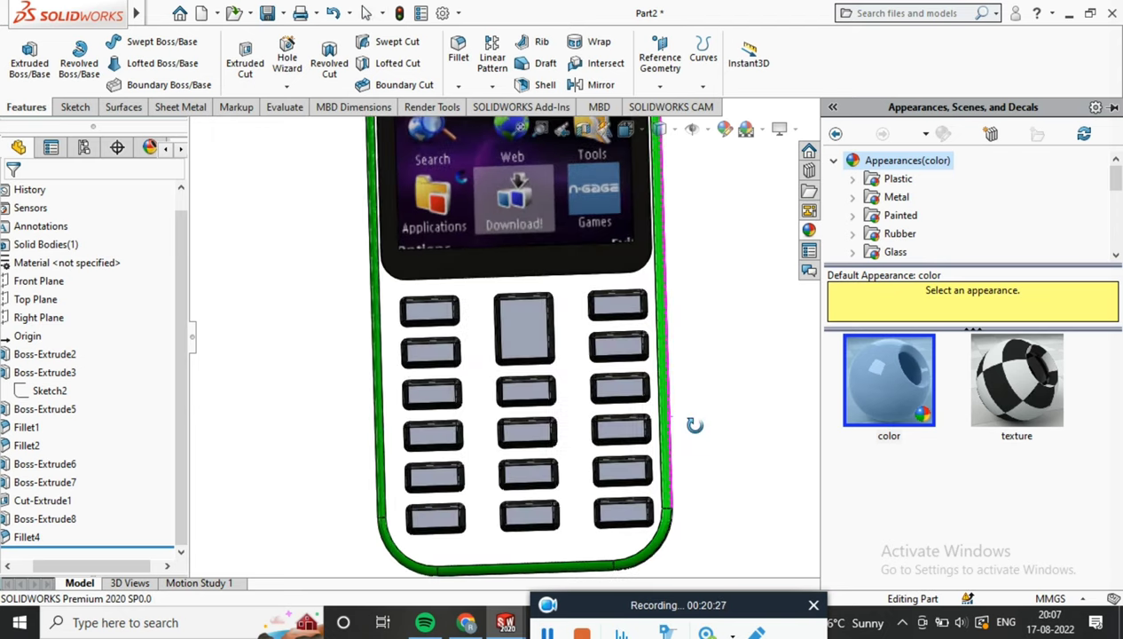
scroll(682, 431, down, 3)
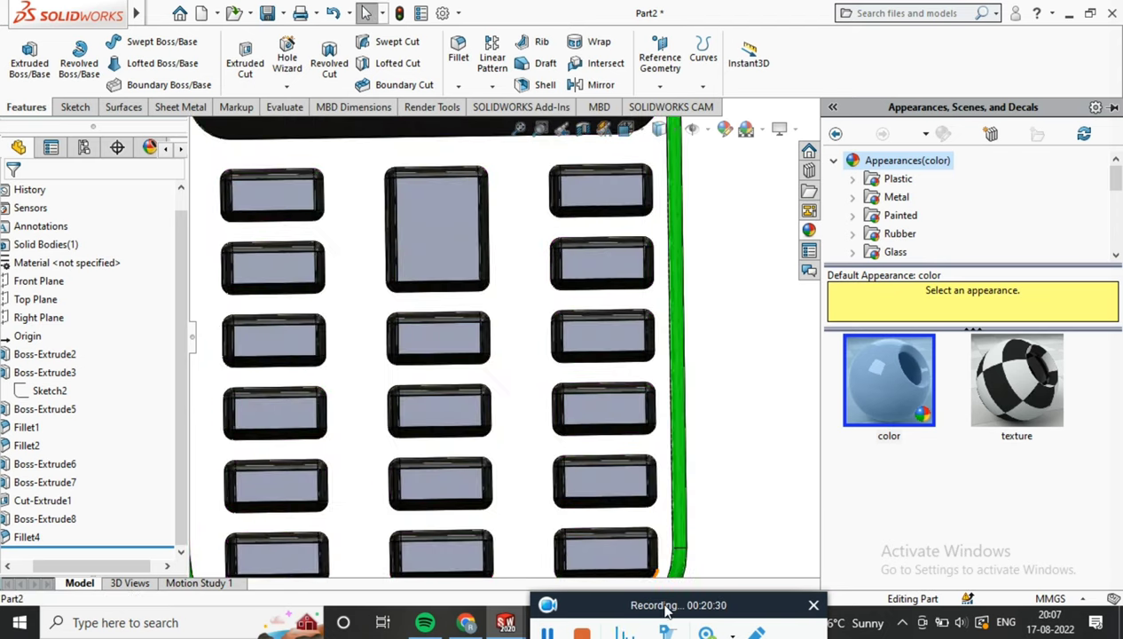
click(417, 233)
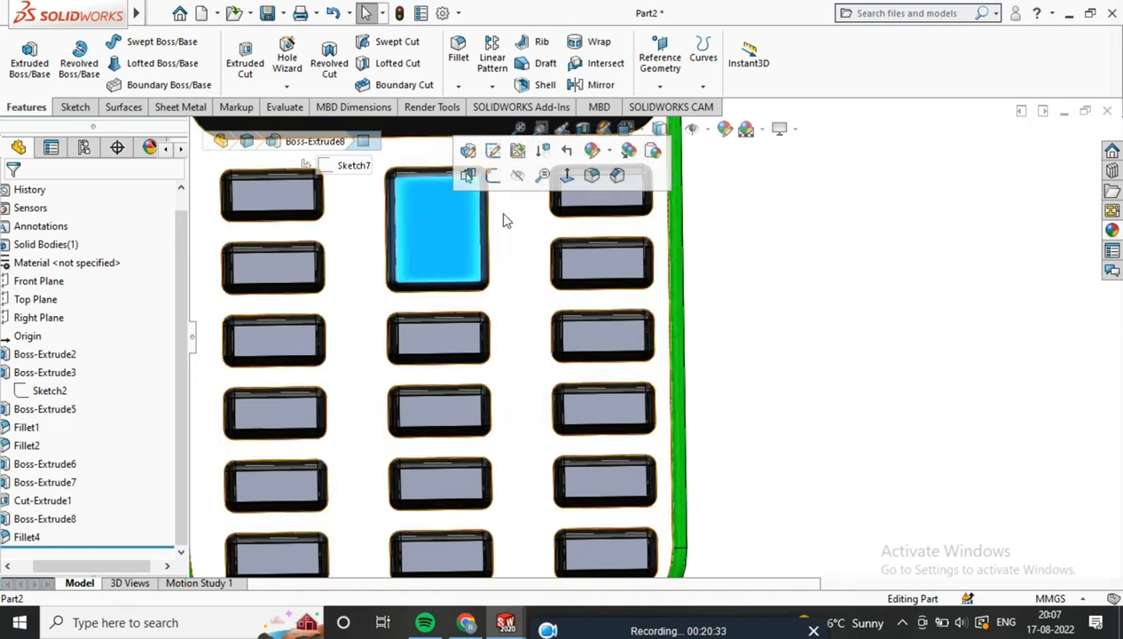
Step: Start a sketch on the key face and place the text '1' along the first key's bottom edge
click(567, 175)
right_click(656, 335)
click(679, 213)
scroll(695, 437, down, 2)
scroll(552, 241, down, 2)
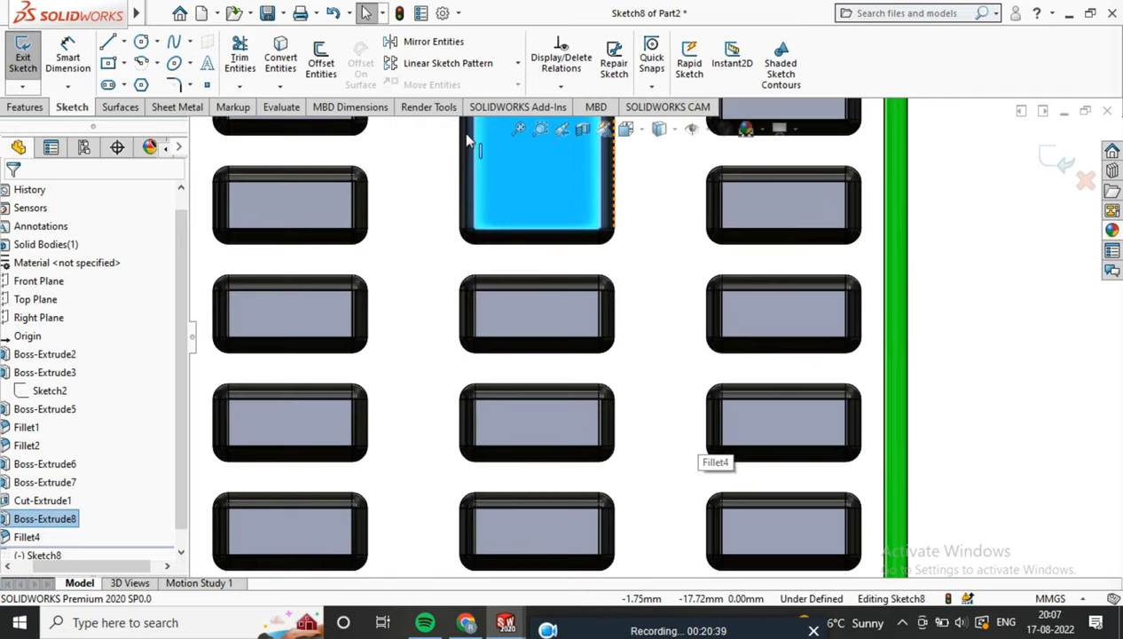
click(215, 78)
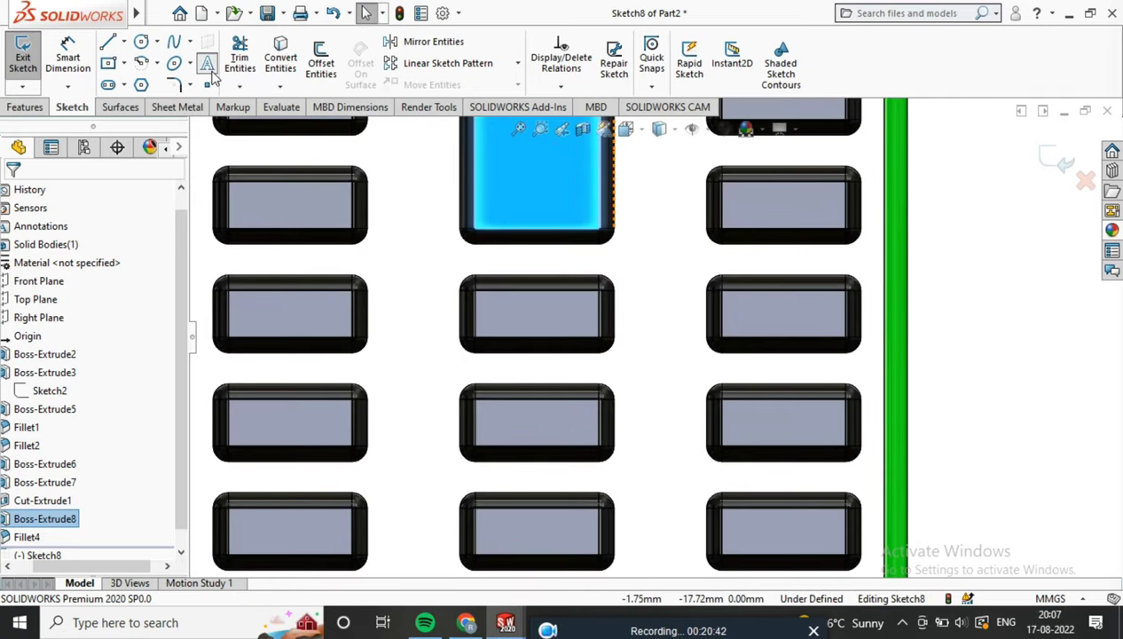
click(290, 337)
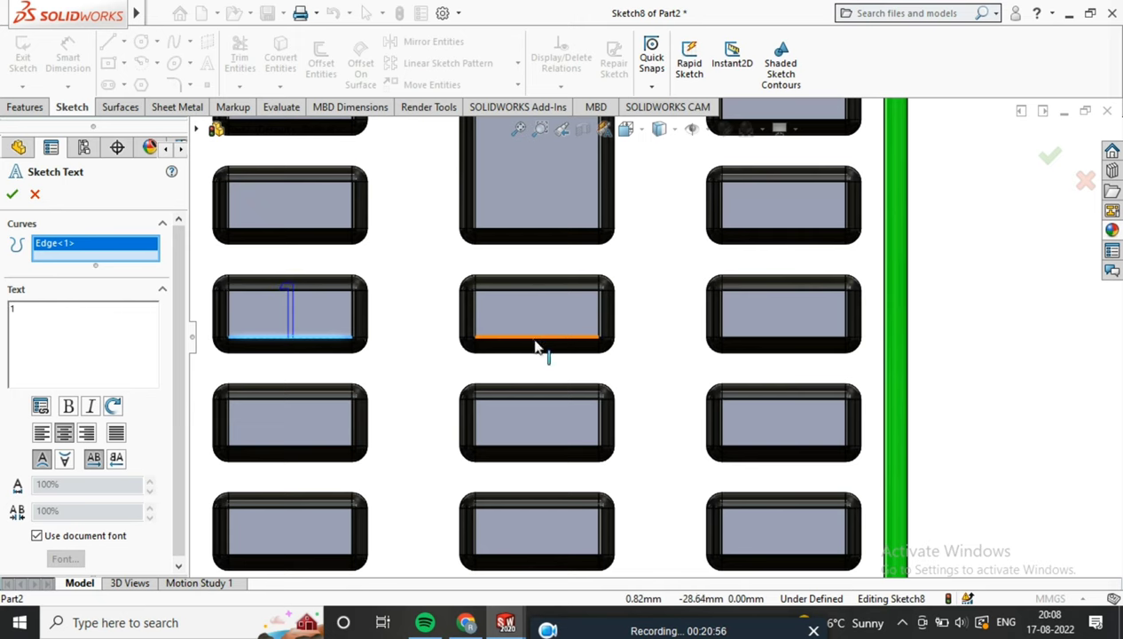
text(1)
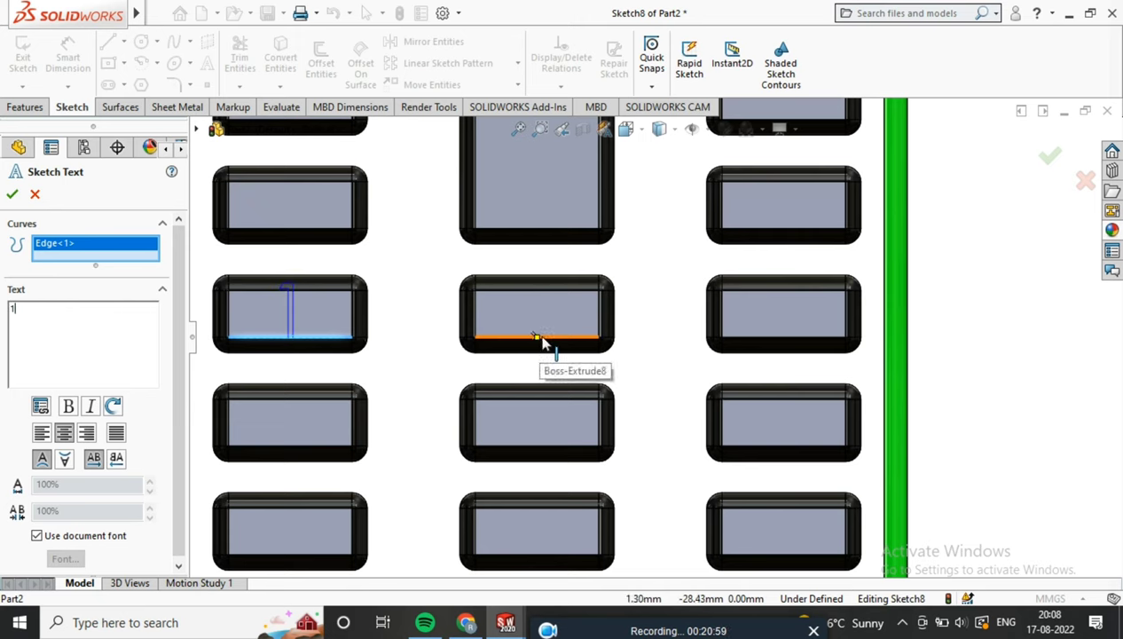
click(12, 194)
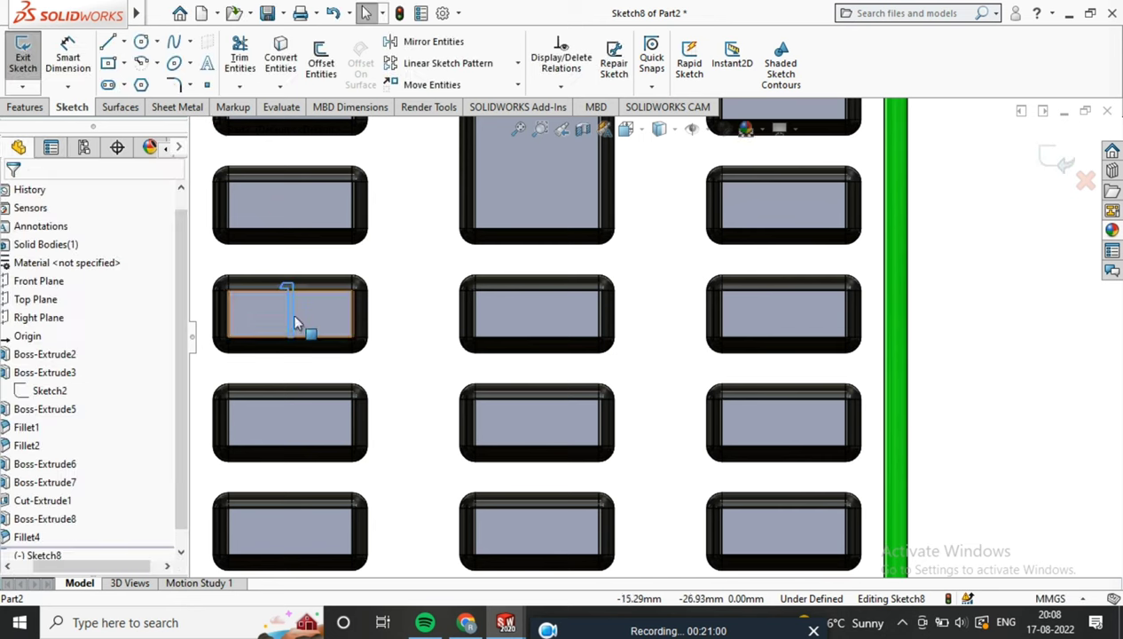
Step: Add the remaining characters 2–9, *, 0 and # on the other keys and exit the sketch
click(546, 345)
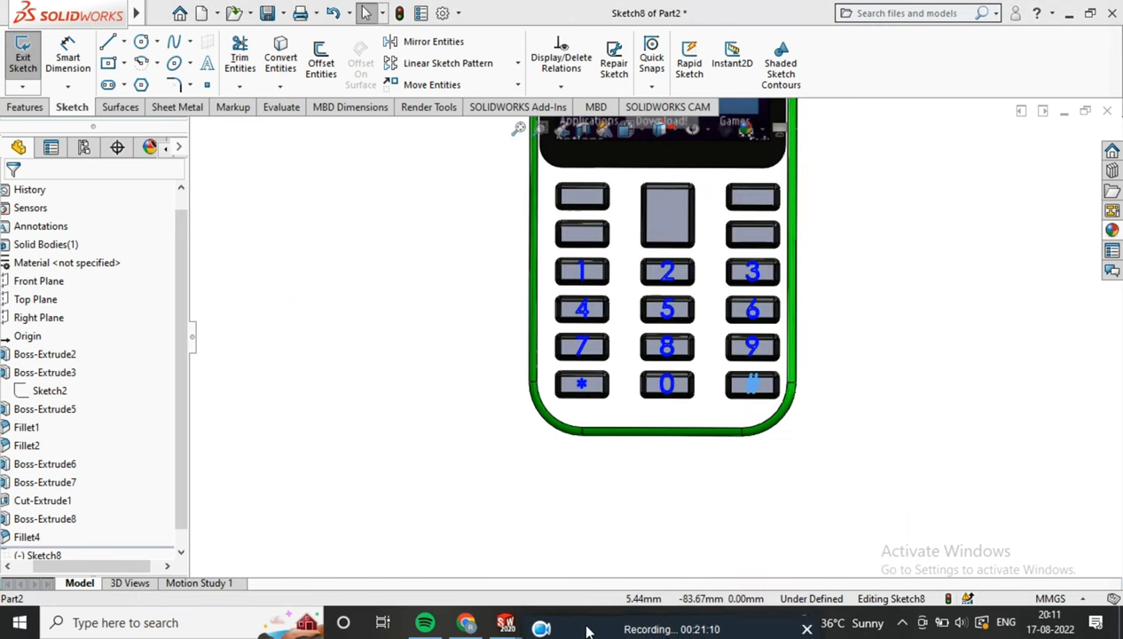
scroll(714, 395, down, 2)
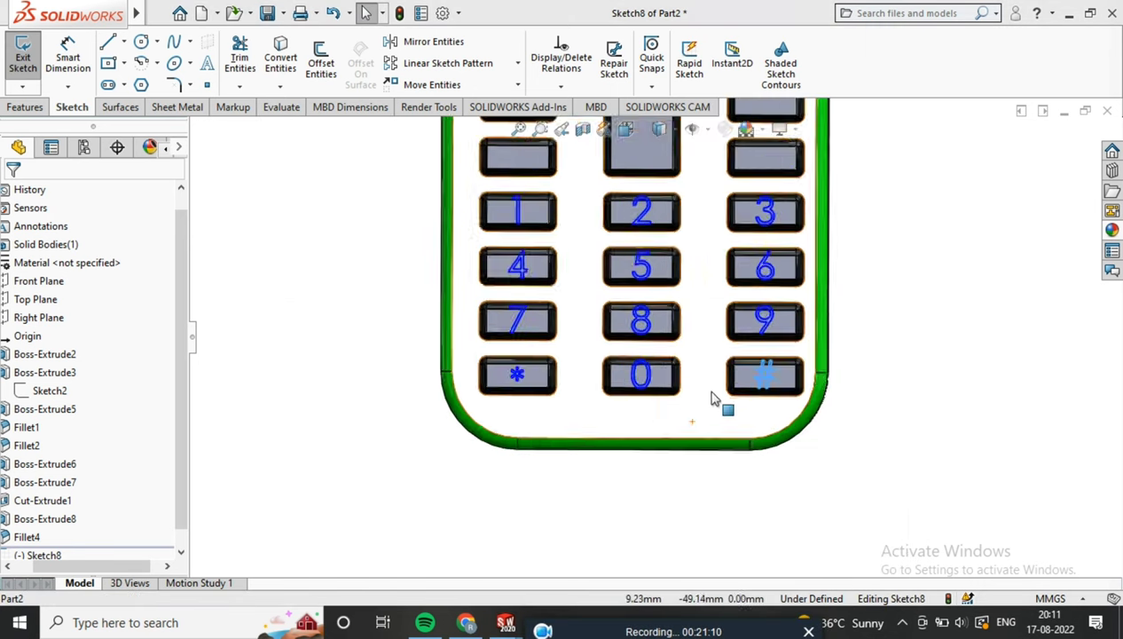
scroll(714, 396, down, 2)
mouse_move(764, 271)
middle_down()
mouse_move(895, 256)
mouse_move(868, 173)
mouse_move(907, 153)
mouse_move(885, 80)
middle_up()
scroll(907, 153, down, 2)
scroll(884, 80, up, 2)
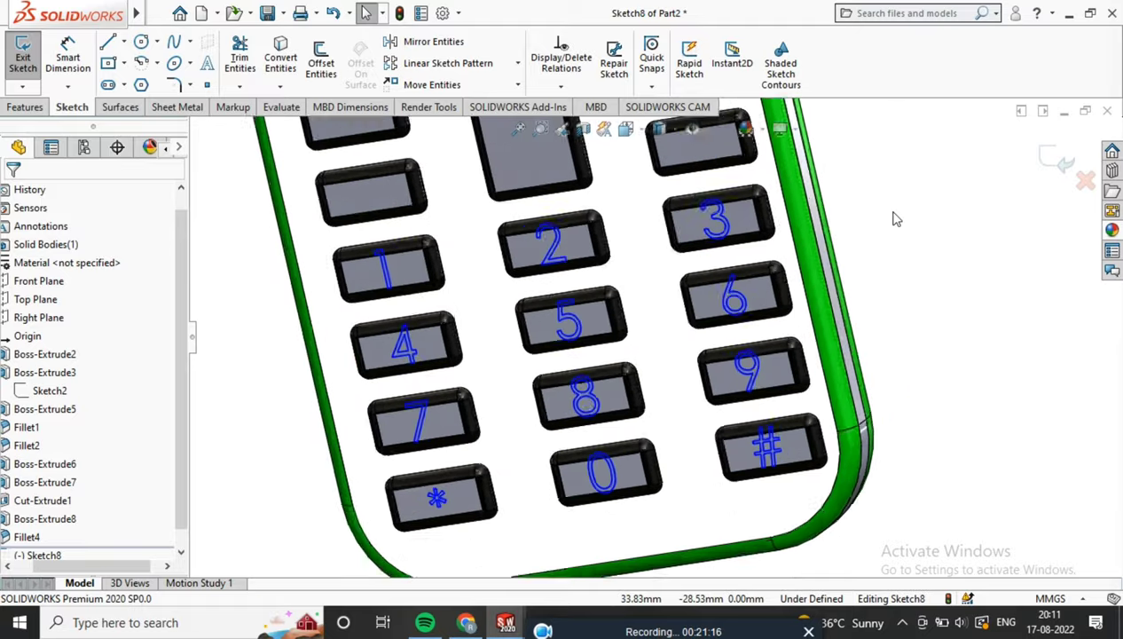
middle_drag(892, 218, 867, 192)
click(1057, 157)
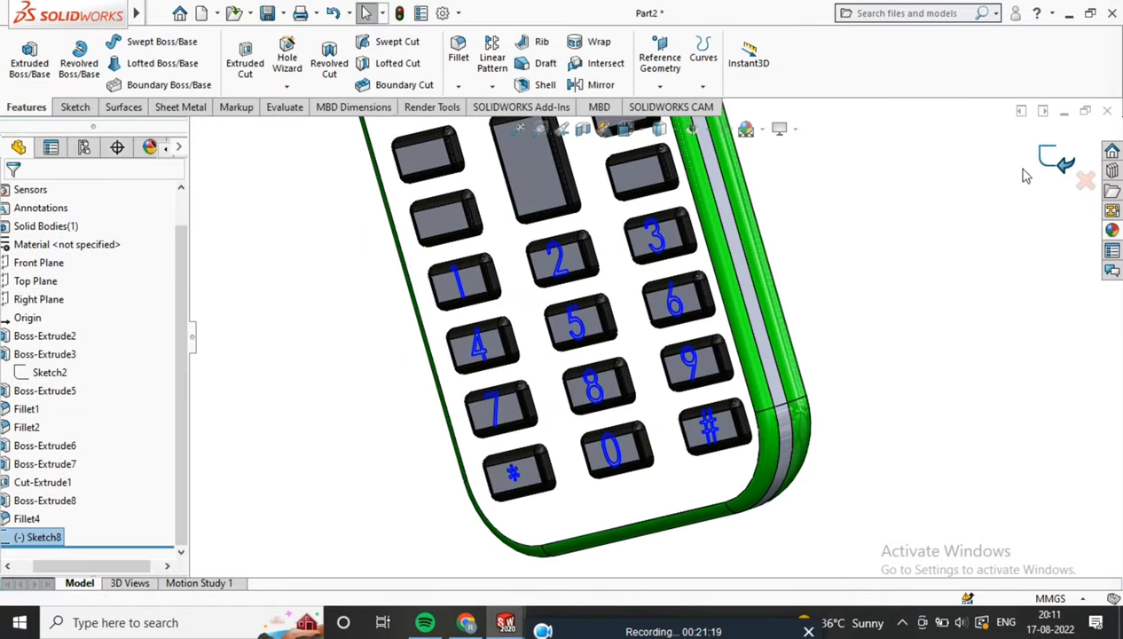
Step: Extrude Sketch8 0.20 mm Blind as Boss-Extrude9 to emboss the key characters
middle_drag(1057, 158, 823, 118)
scroll(810, 180, up, 2)
scroll(765, 526, up, 2)
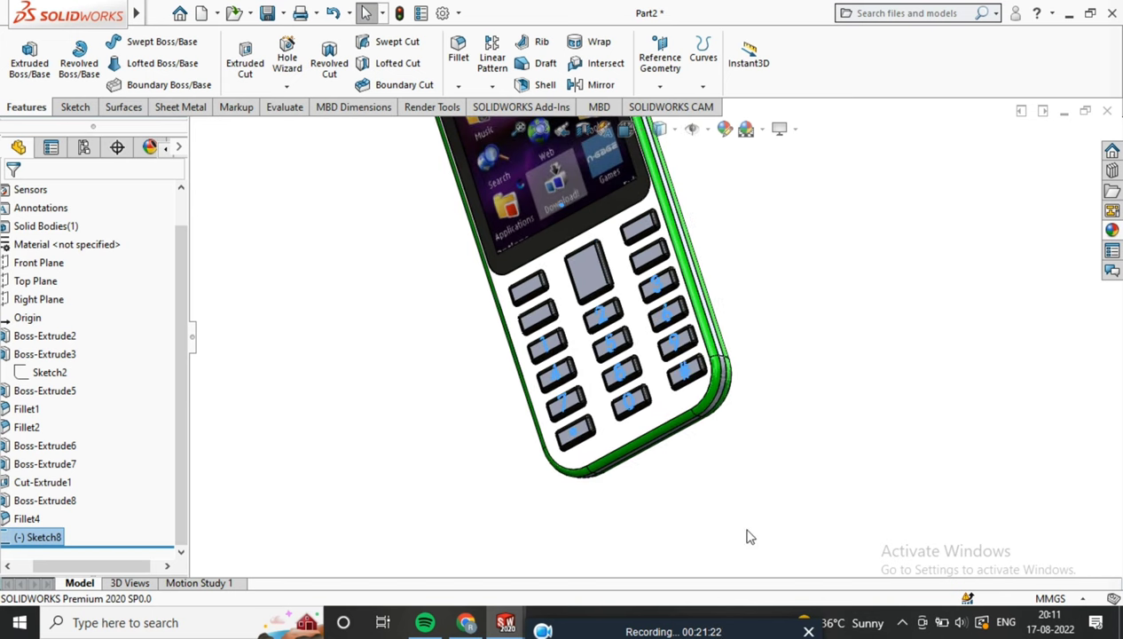
key(ctrl+8)
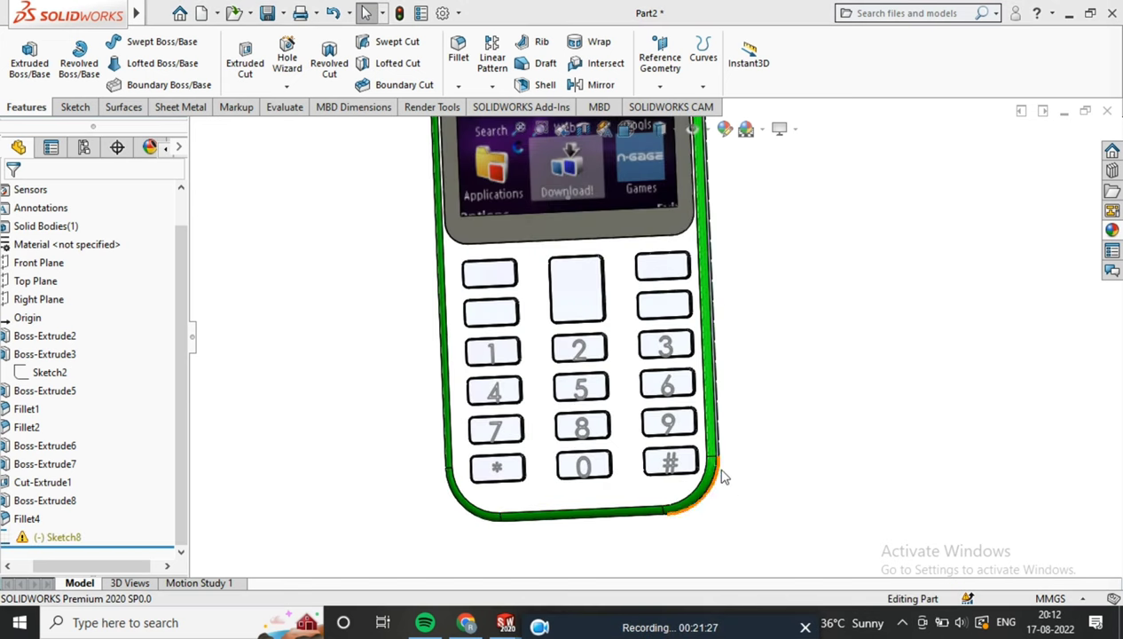
key(ctrl+8)
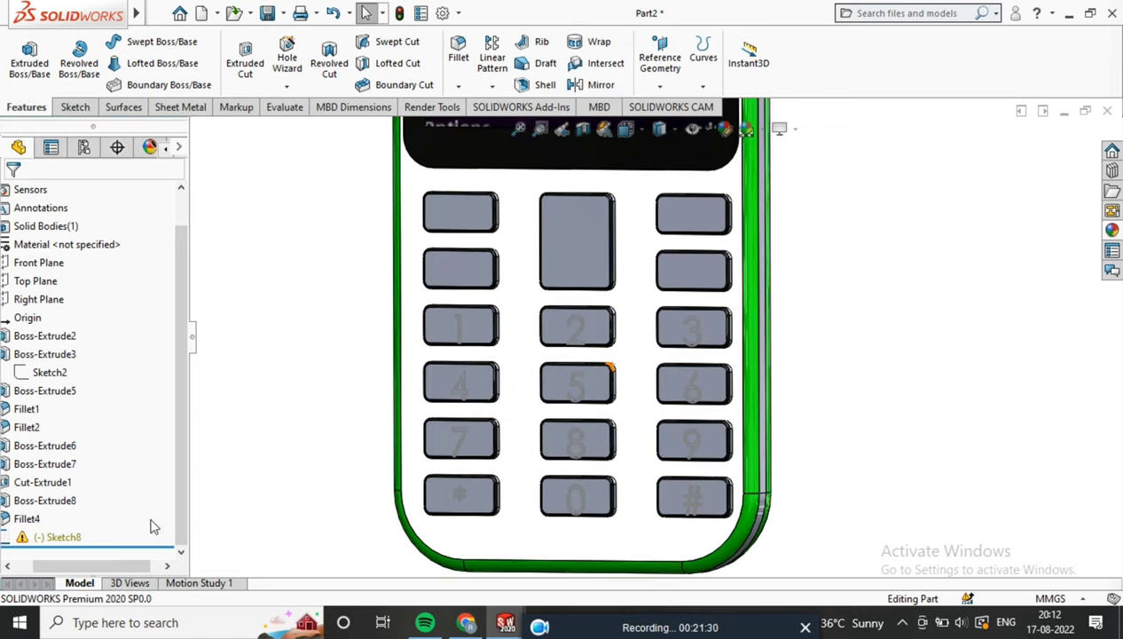
click(58, 537)
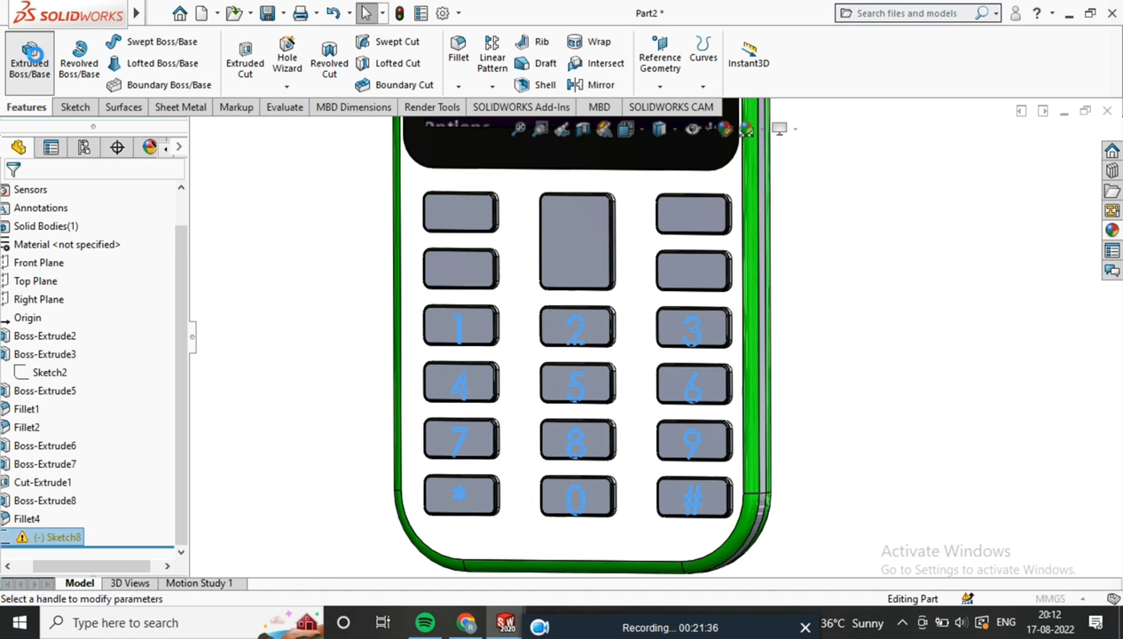
click(30, 51)
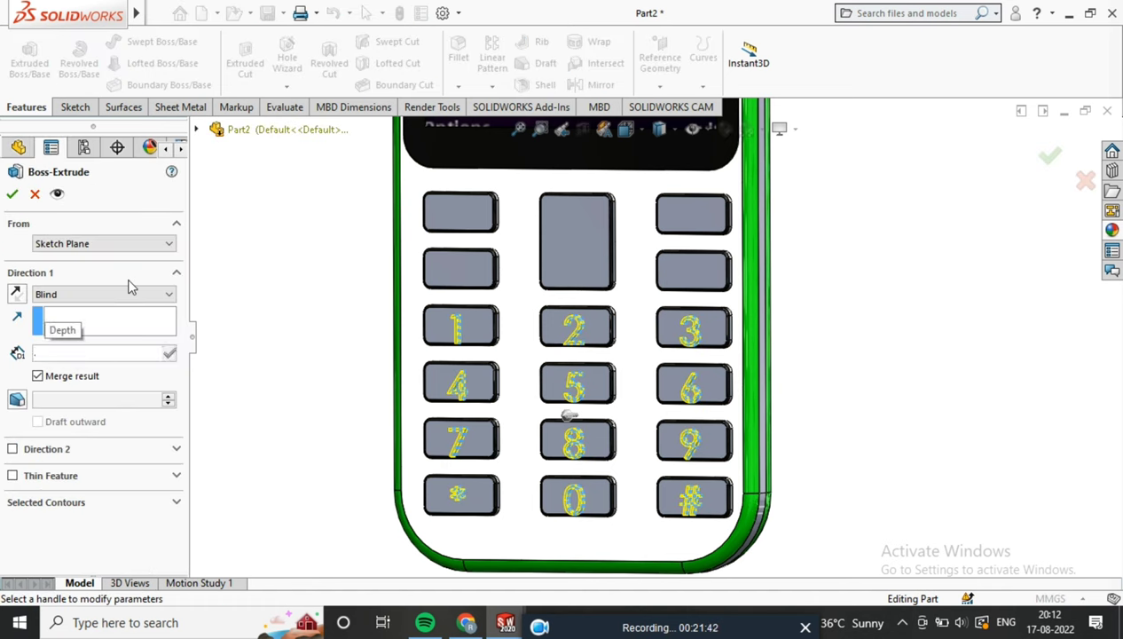
middle_drag(537, 338, 533, 295)
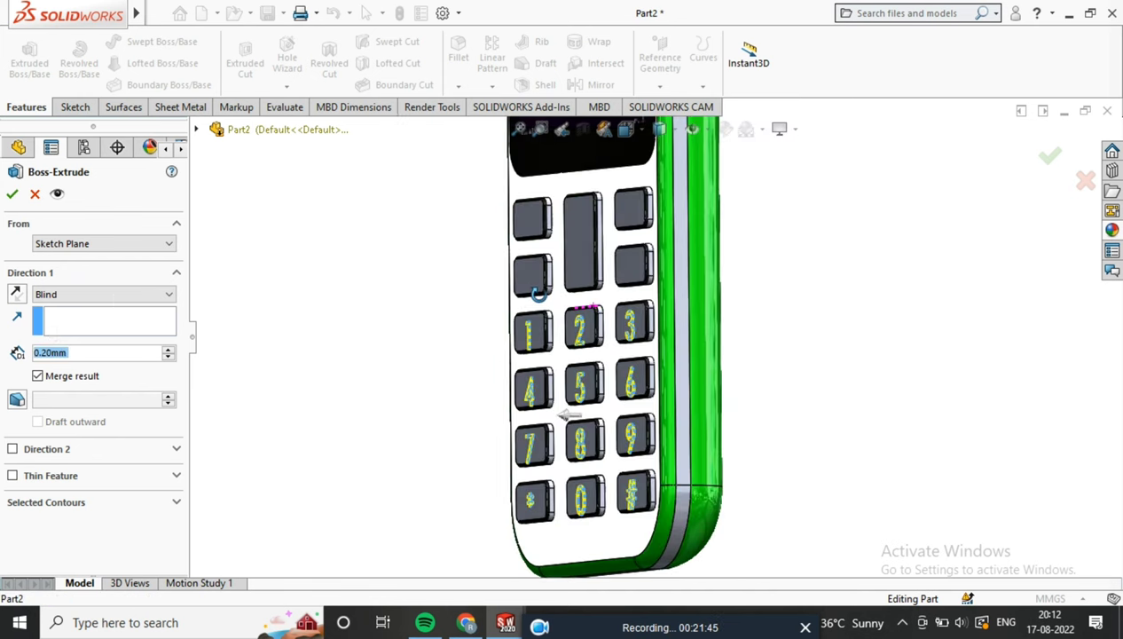
click(12, 193)
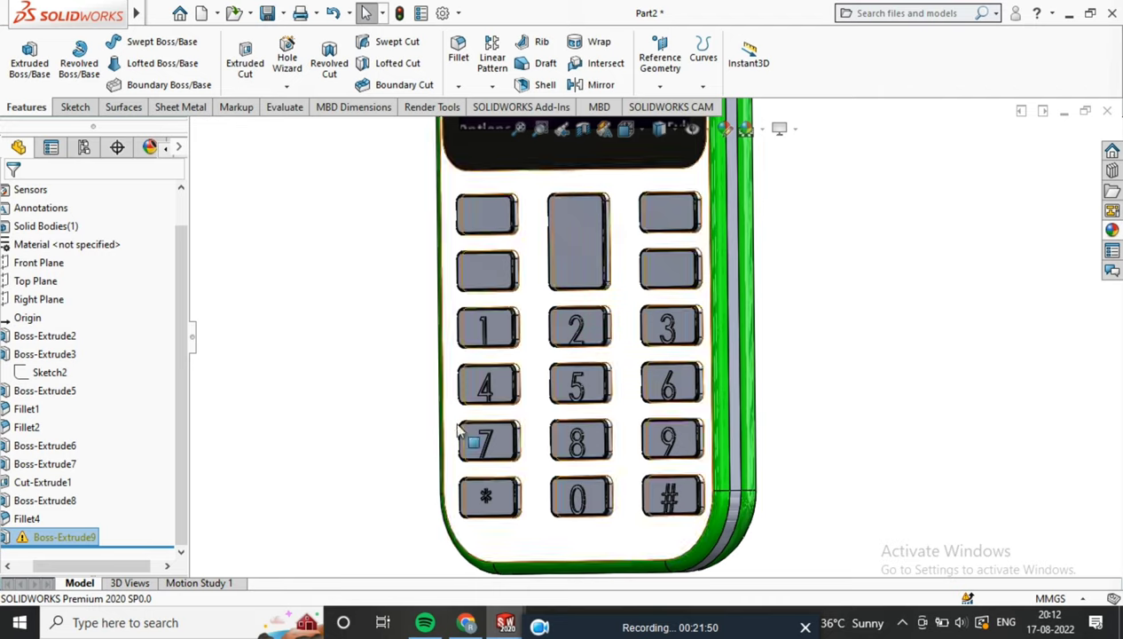
middle_drag(729, 320, 807, 321)
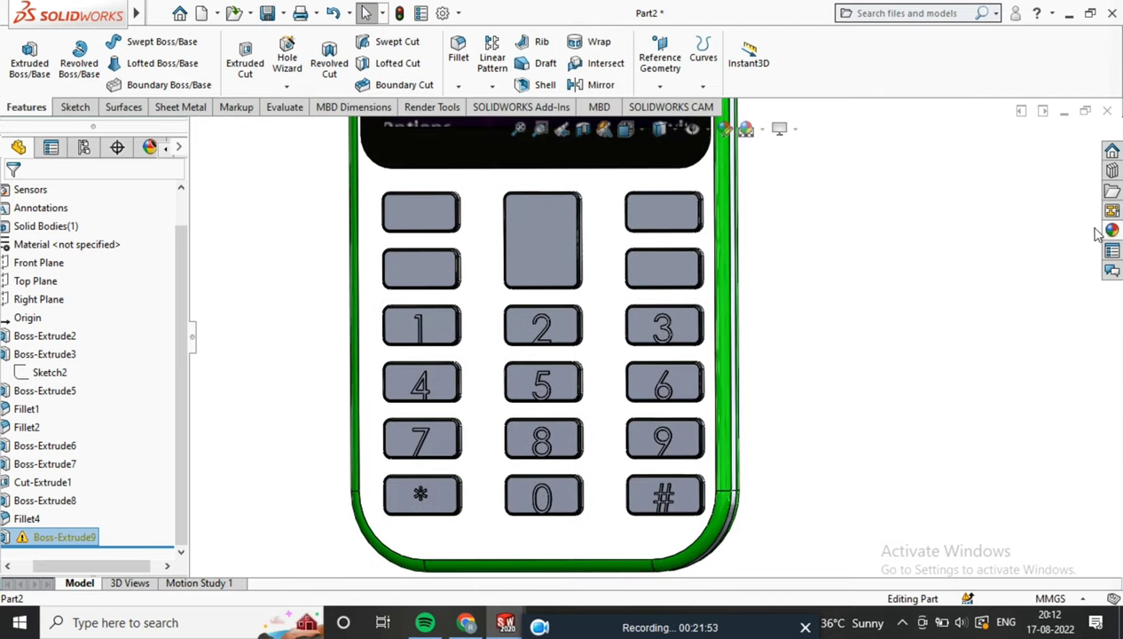
Step: Drag the Lights > LED > White LED appearance onto the keypad keys
click(1111, 230)
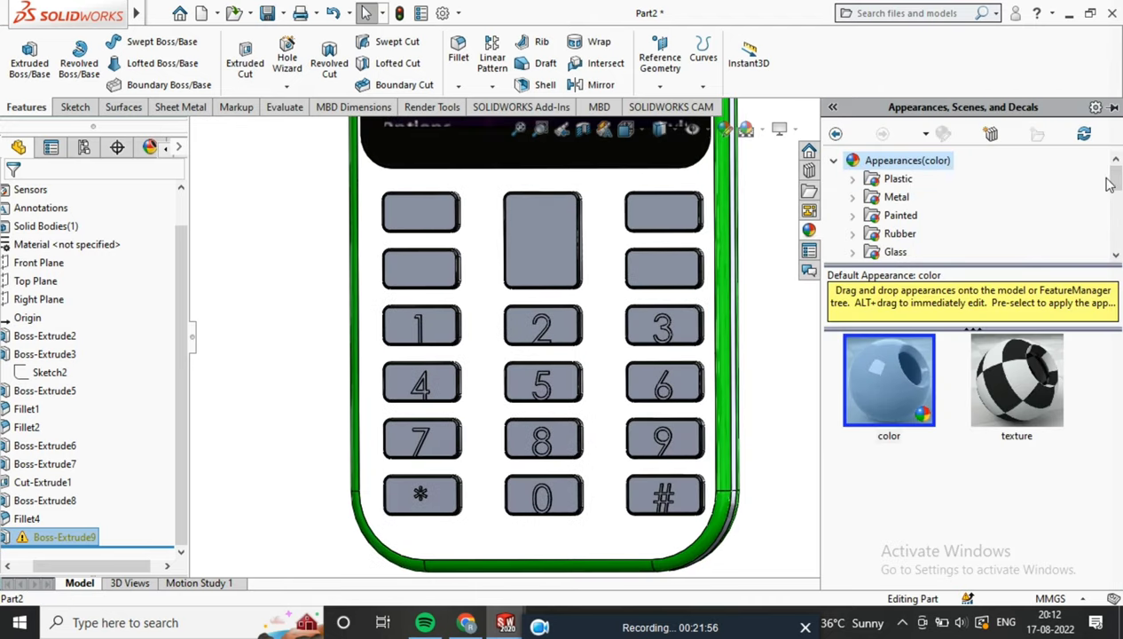
click(911, 235)
scroll(901, 503, down, 2)
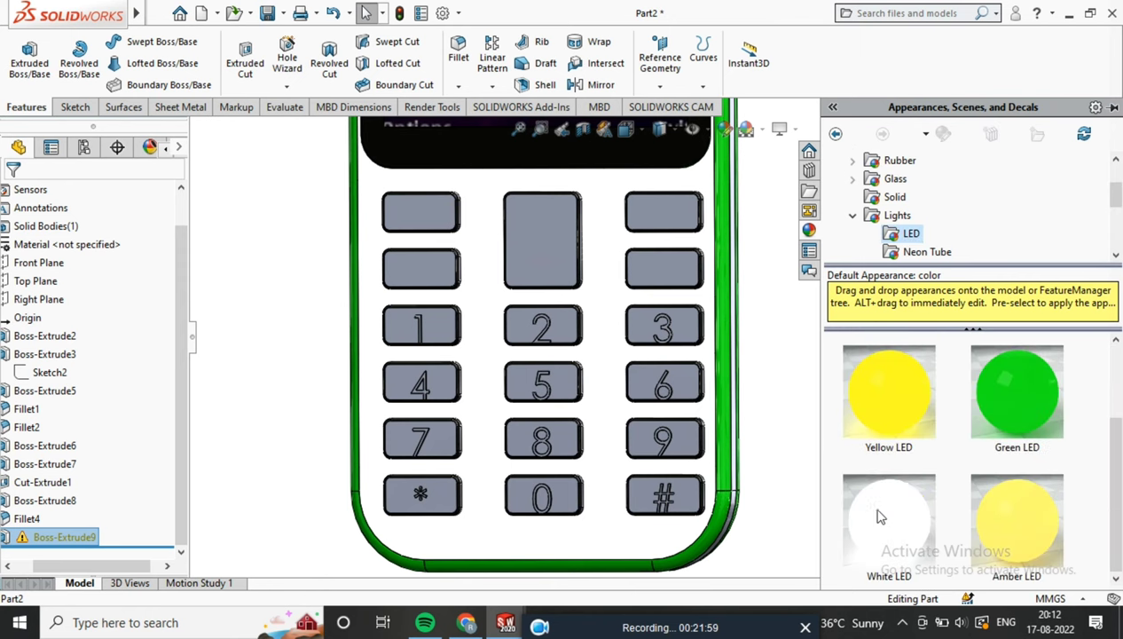
drag(901, 503, 399, 346)
Step: Orbit the phone to inspect the white keys and reopen the appearances library
scroll(609, 338, up, 2)
middle_drag(609, 338, 701, 340)
scroll(627, 329, down, 3)
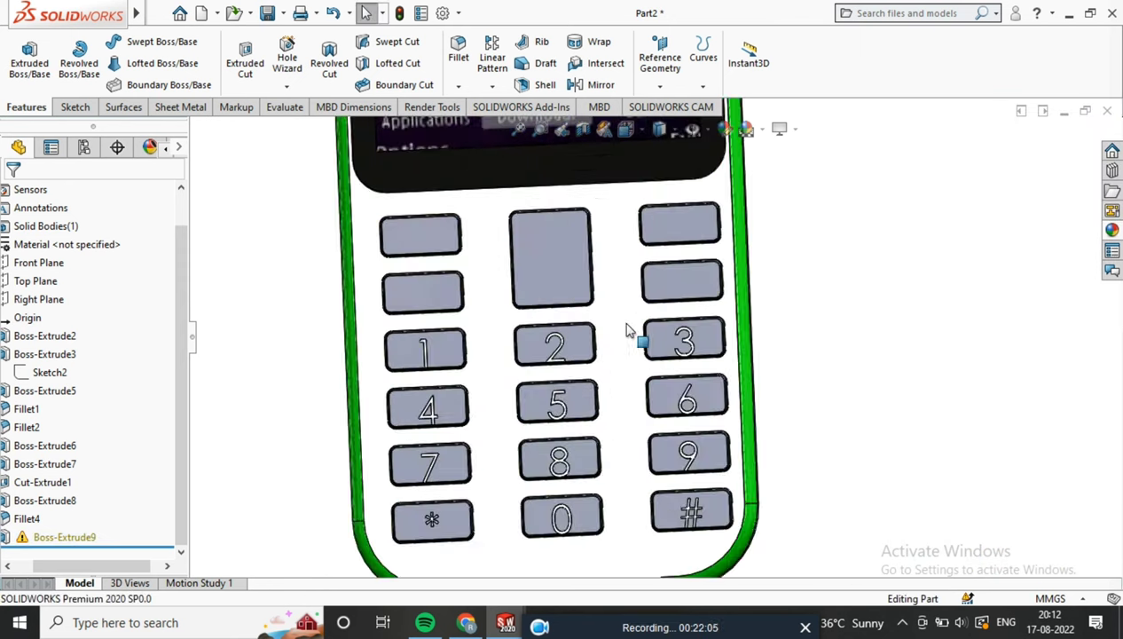
scroll(596, 292, up, 2)
middle_drag(596, 343, 1044, 312)
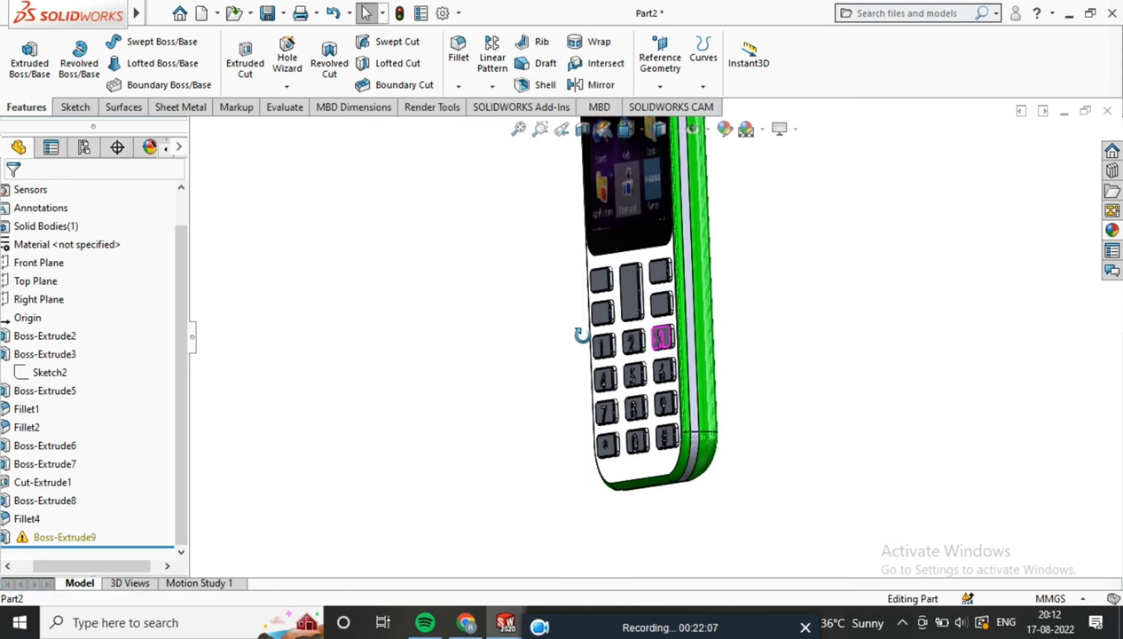
click(1111, 230)
scroll(1019, 441, up, 2)
scroll(1019, 440, down, 2)
mouse_move(744, 351)
middle_down()
mouse_move(781, 289)
mouse_move(770, 303)
middle_up()
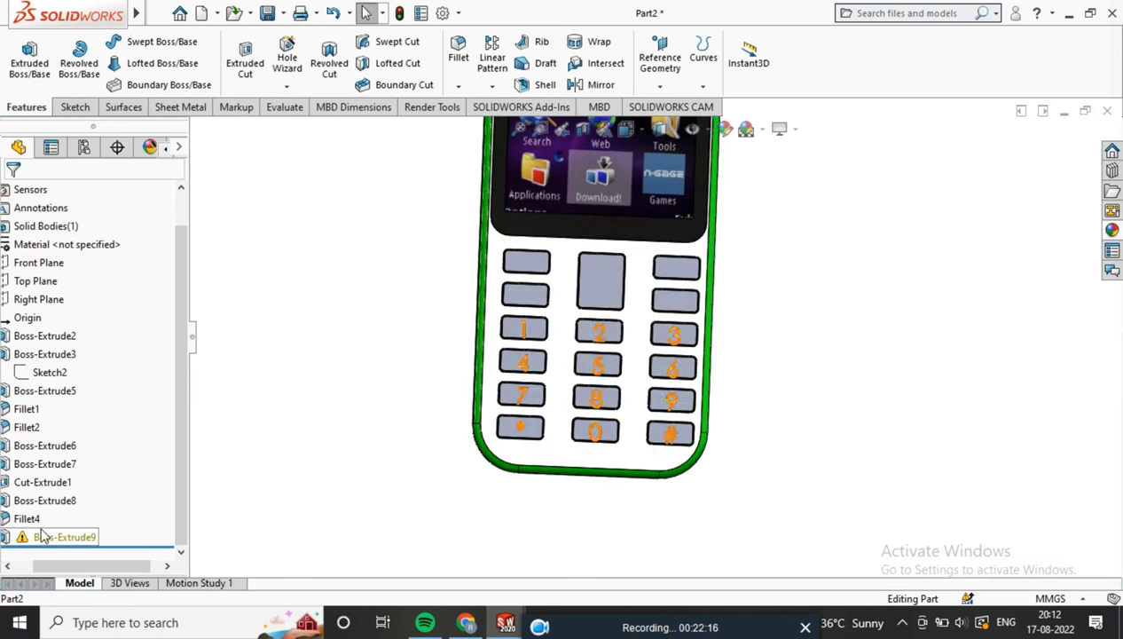
Step: Edit Fillet4 to increase the keypad key edge radius from 0.3 mm to 0.5 mm
right_click(27, 520)
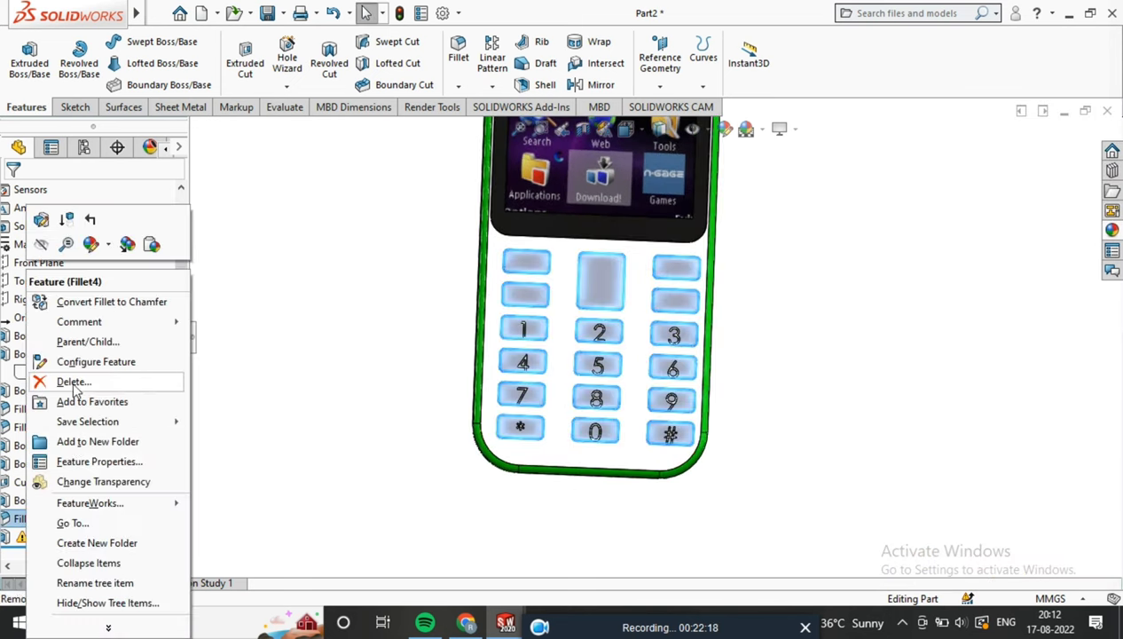
click(41, 220)
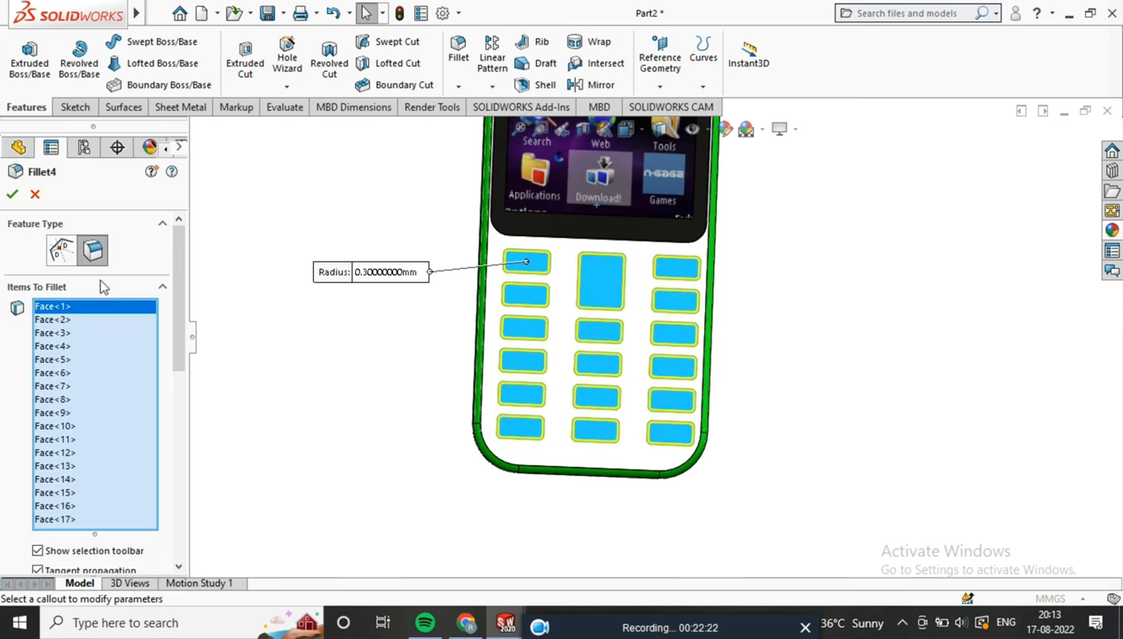
drag(180, 326, 177, 385)
scroll(148, 452, down, 2)
text(.5)
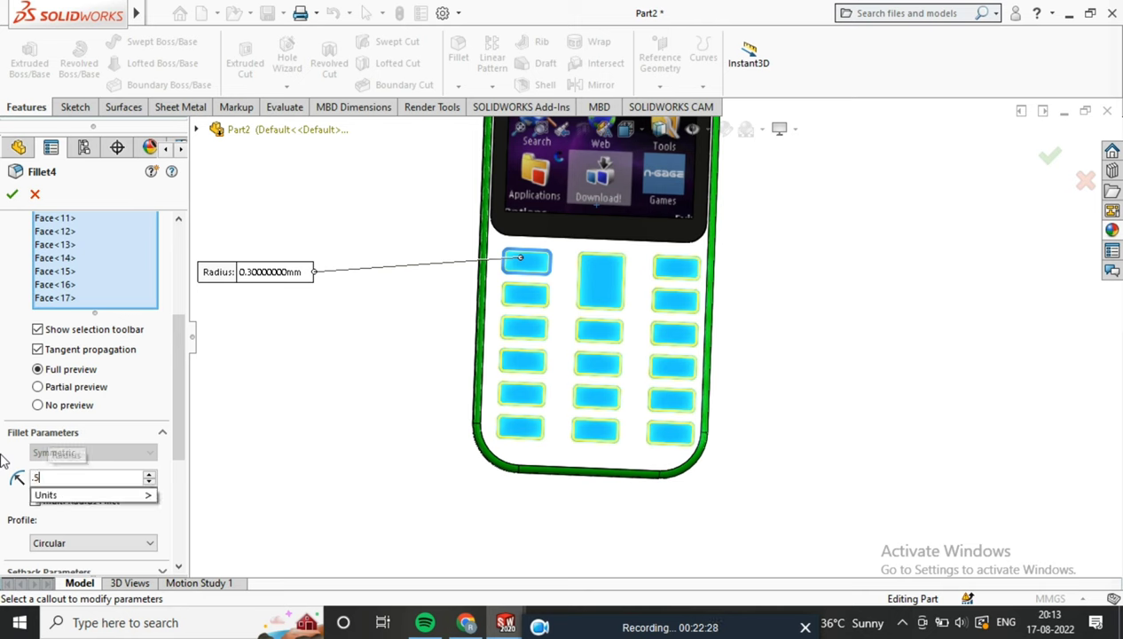
key(Return)
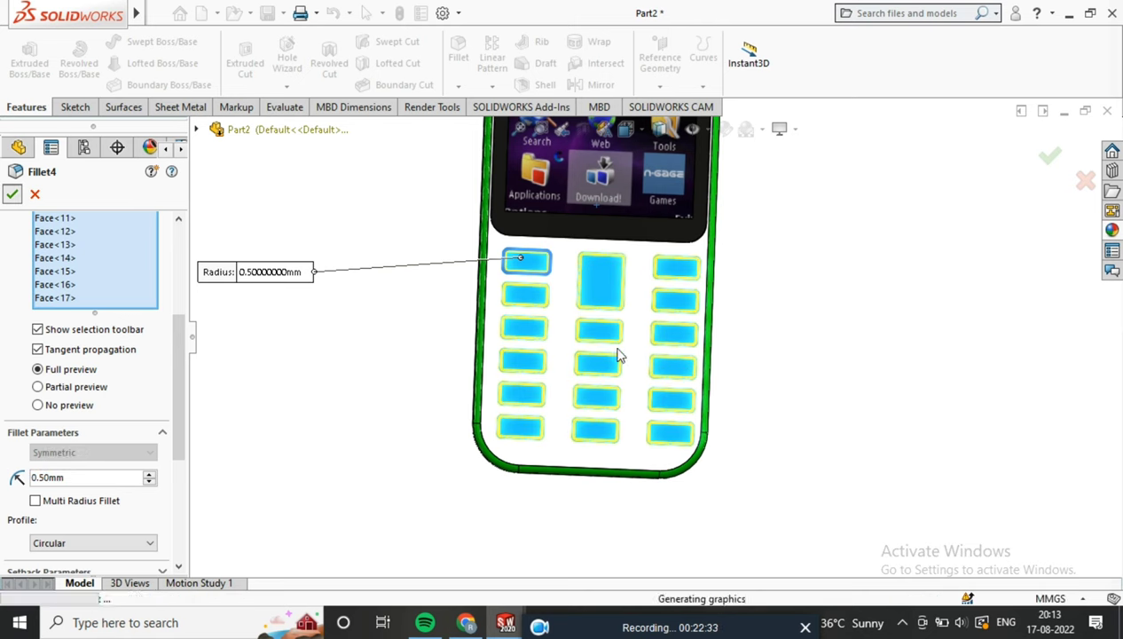
key(Return)
mouse_move(727, 359)
middle_down()
mouse_move(732, 295)
mouse_move(777, 375)
mouse_move(644, 164)
mouse_move(772, 280)
mouse_move(526, 325)
mouse_move(662, 401)
middle_up()
scroll(671, 171, down, 3)
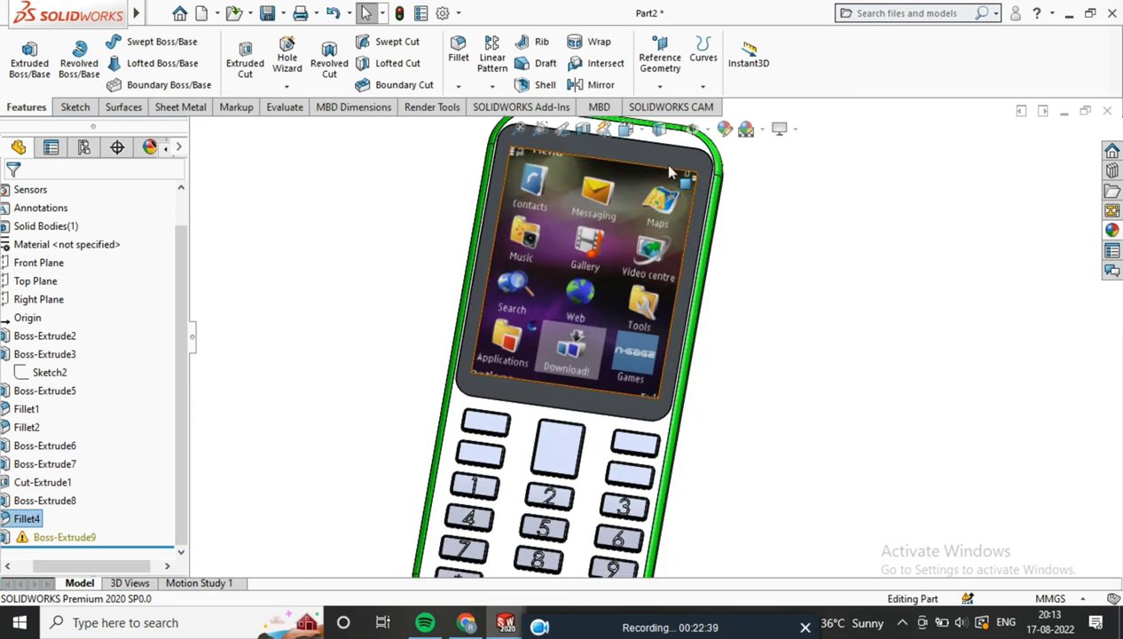
Step: Switch to Motion Study 1 and orient the phone to a tilted front view
click(210, 583)
scroll(551, 447, up, 2)
mouse_move(550, 446)
middle_down()
mouse_move(671, 389)
mouse_move(706, 432)
mouse_move(667, 440)
mouse_move(652, 306)
mouse_move(300, 444)
middle_up()
scroll(762, 467, down, 2)
middle_drag(762, 466, 767, 514)
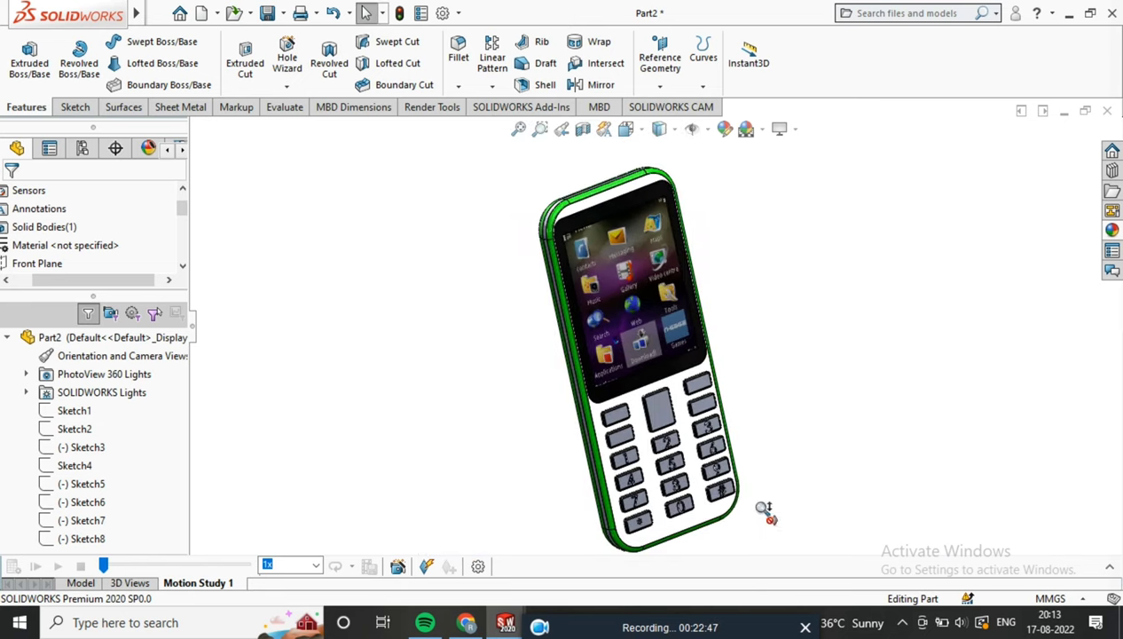
scroll(765, 515, down, 1)
Step: Build a Rotate model animation with the Animation Wizard and play it
click(397, 568)
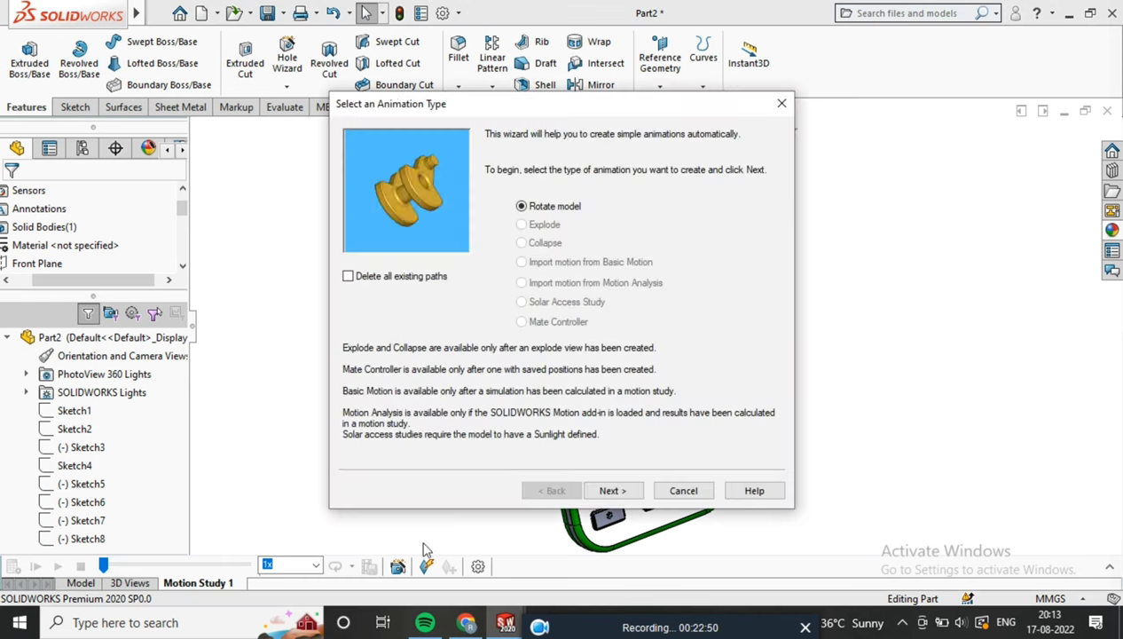
click(612, 491)
click(611, 490)
click(612, 491)
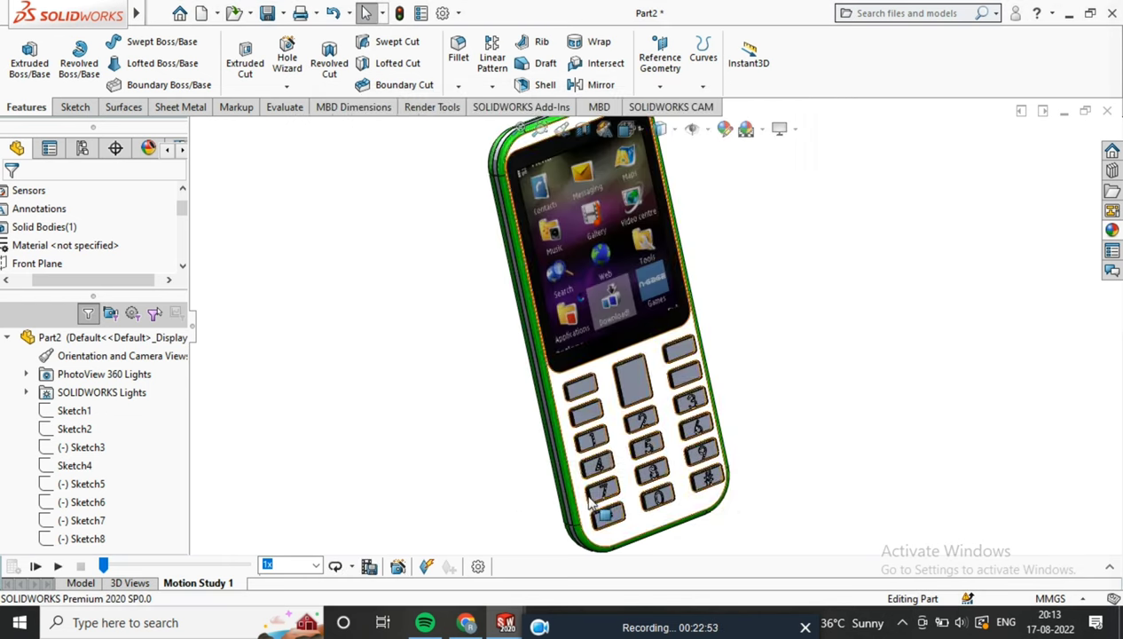
click(59, 566)
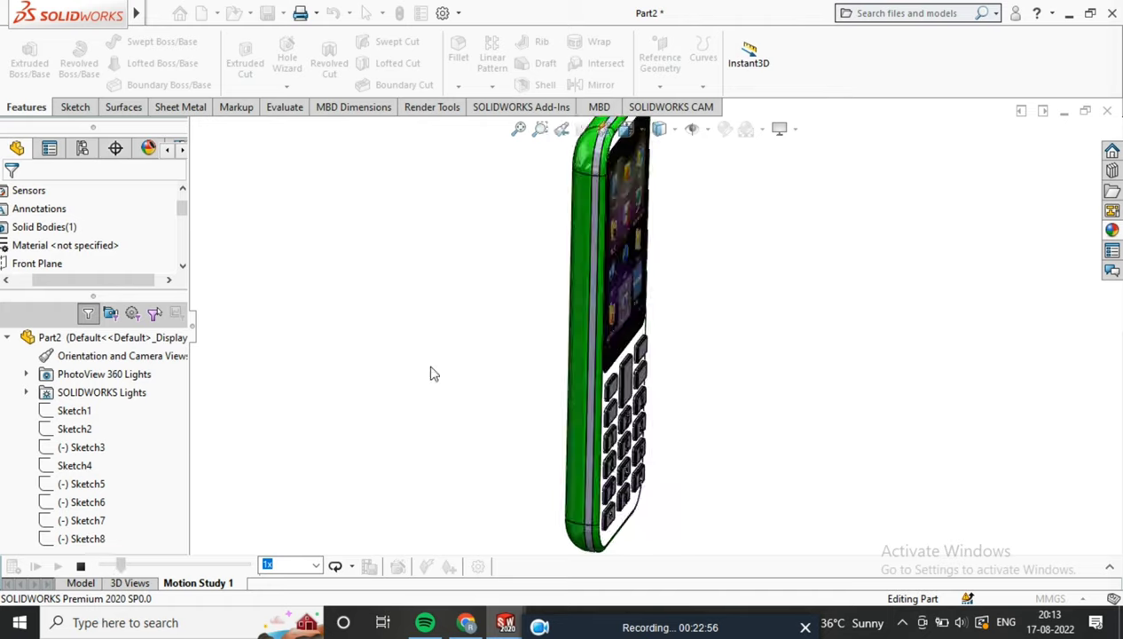